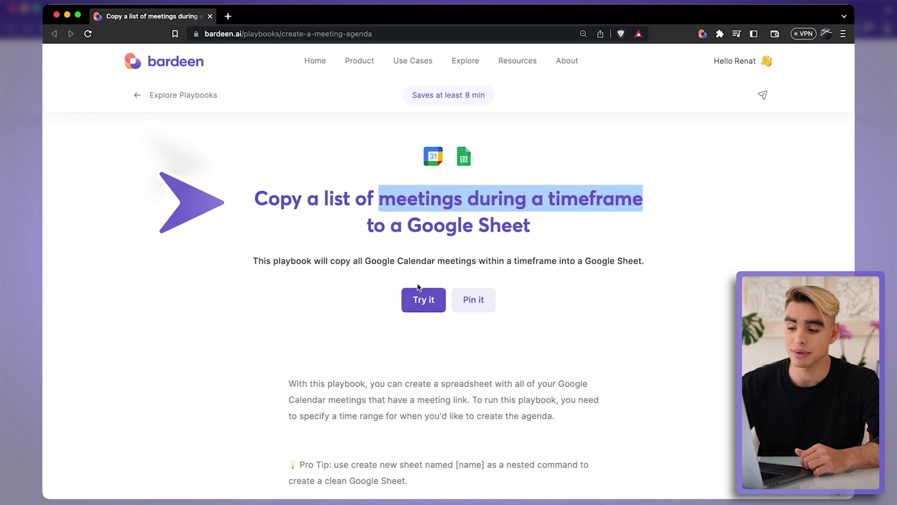
Step: In the Bardeen meetings playbook, set start_date to '3 months ago' and end_date to Now
left_click(397, 284)
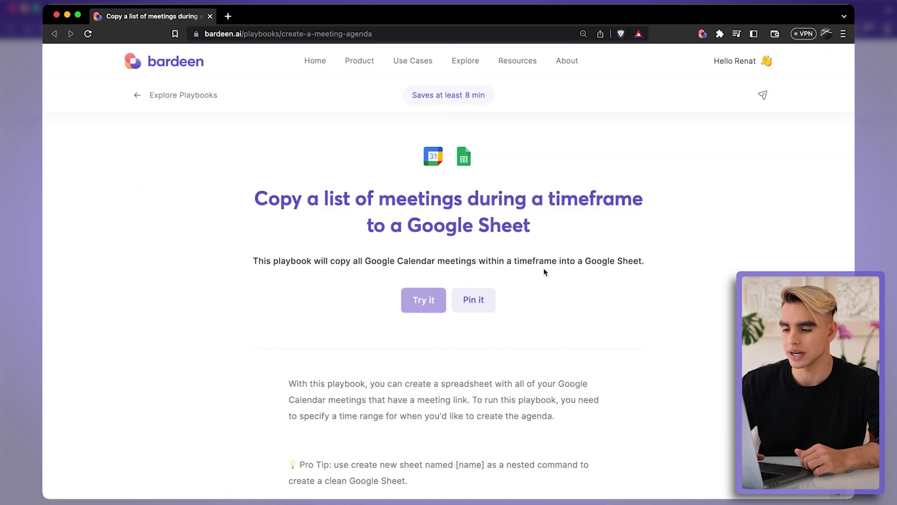
key("alt+b")
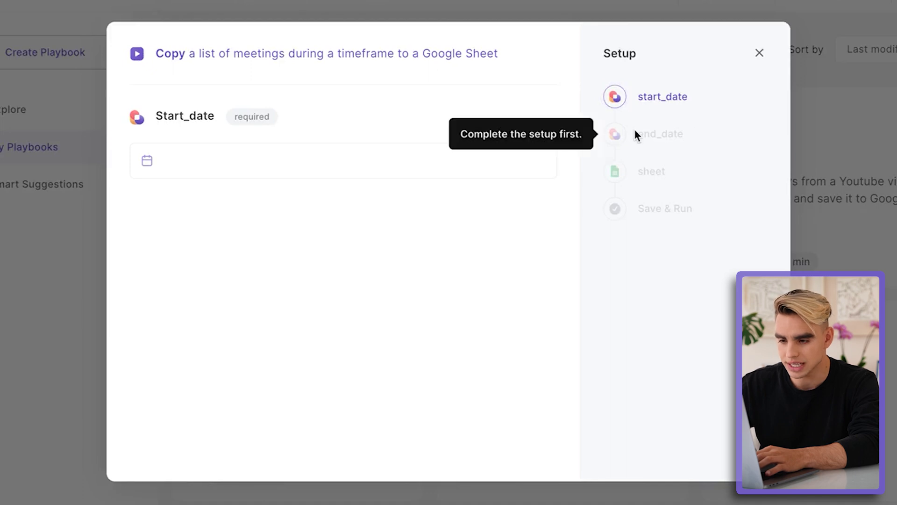
left_click(372, 163)
type("3 motnh")
type(" ago")
key("Return")
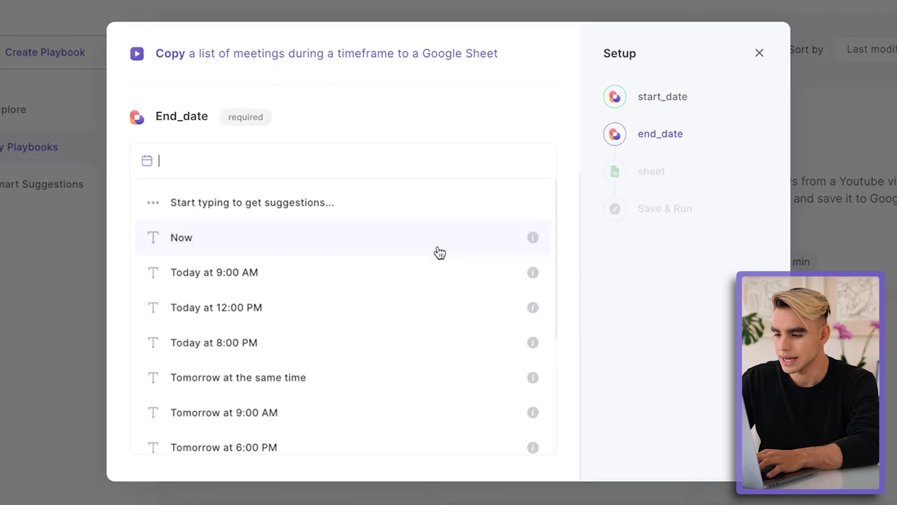
left_click(439, 251)
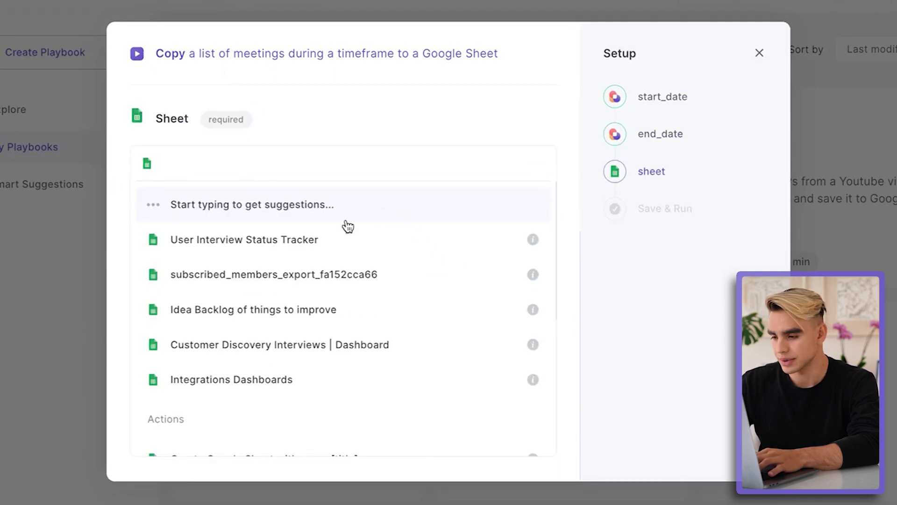
Step: Set the playbook's output to a new Google Sheet named 'My Meetings'
scroll(373, 327, "down", 2)
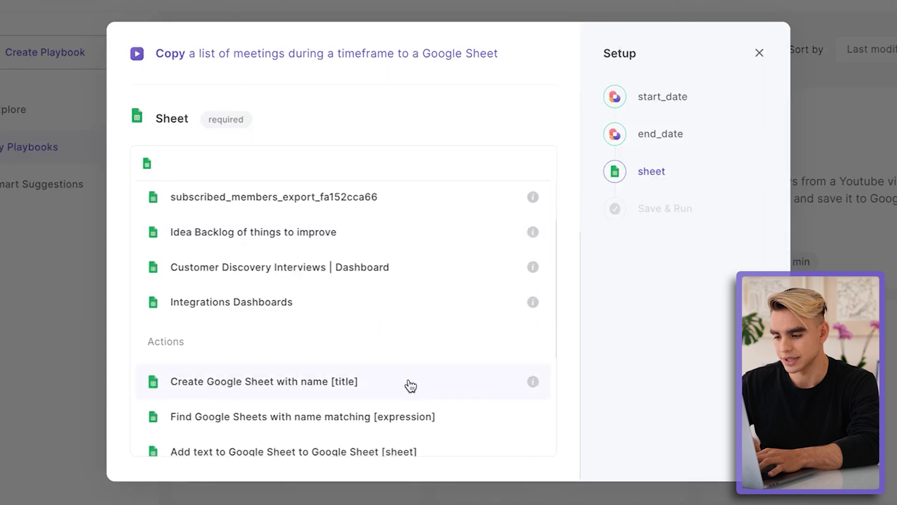
left_click(411, 385)
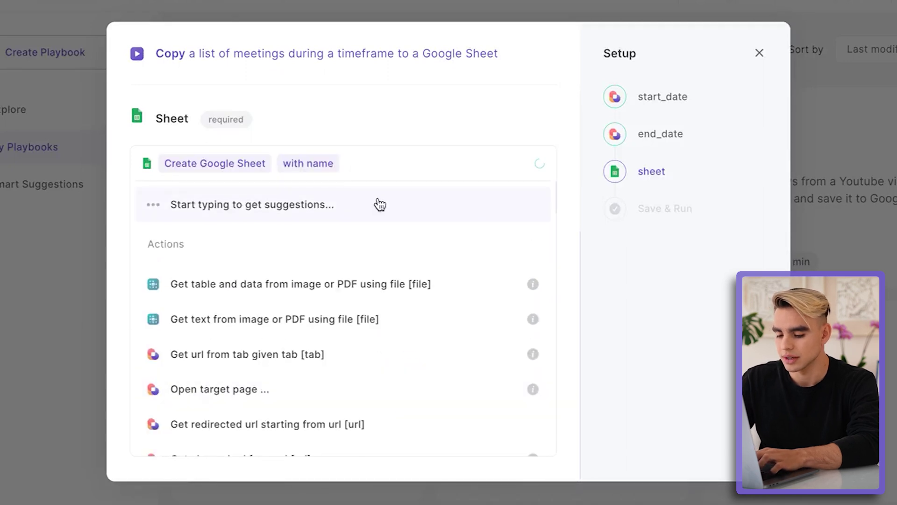
type("My Meetings")
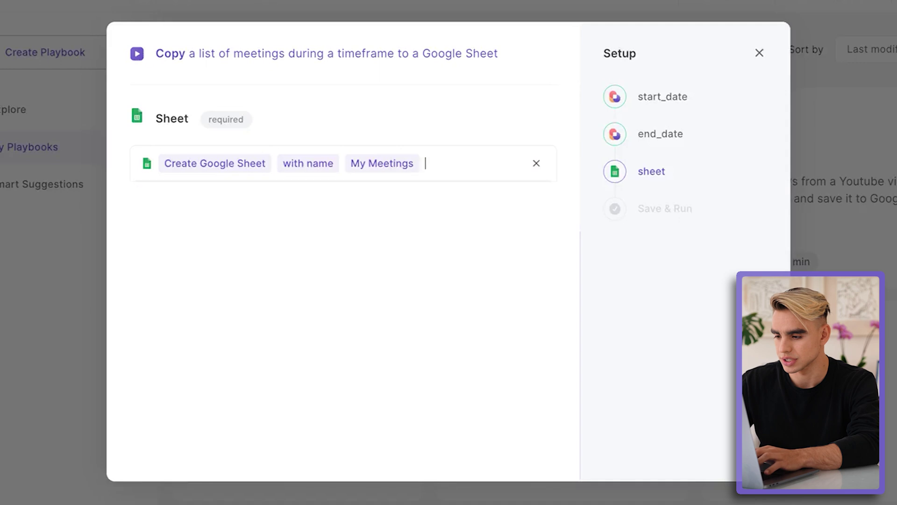
key("Return")
Step: Save and run the playbook, then view the filled My Meetings spreadsheet
left_click(433, 287)
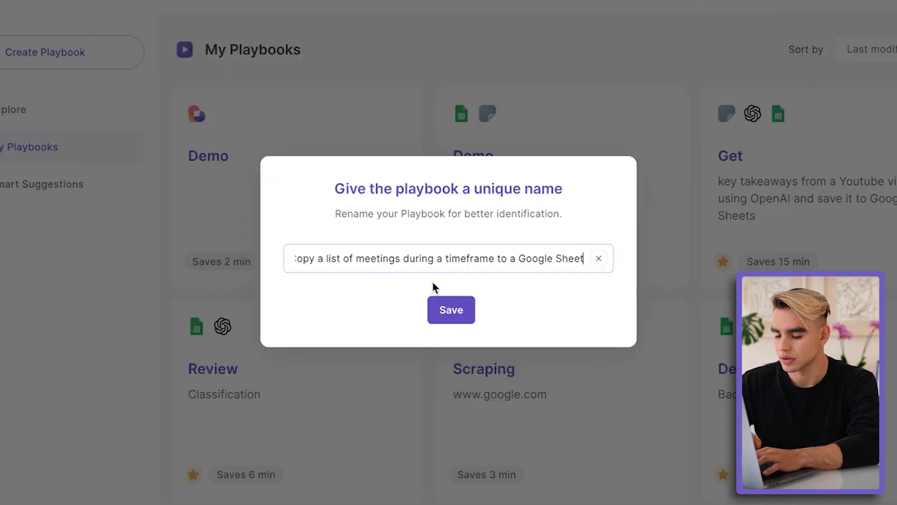
left_click(457, 307)
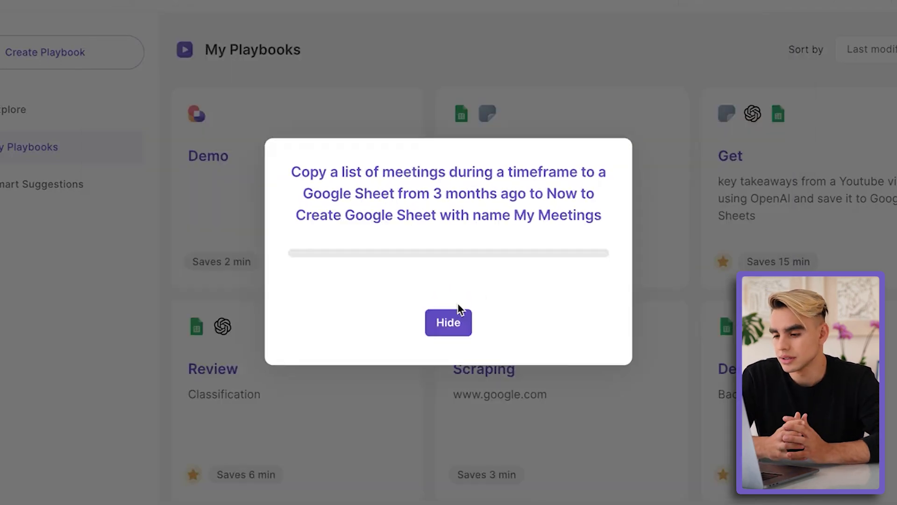
left_click(276, 295)
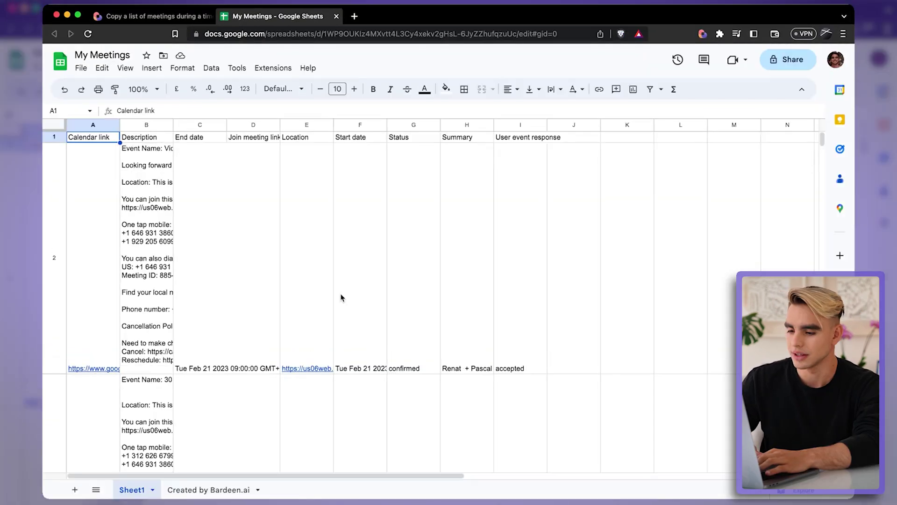
scroll(341, 297, "down", 10)
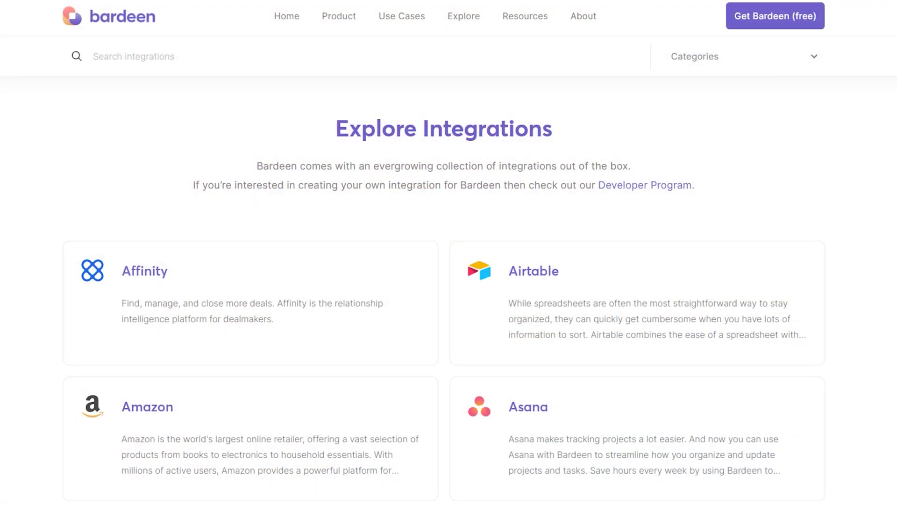
Step: Scroll down the Explore Integrations page toward the 'Copy all HubSpot contacts to Google Sheets' playbook
scroll(253, 220, "down", 1)
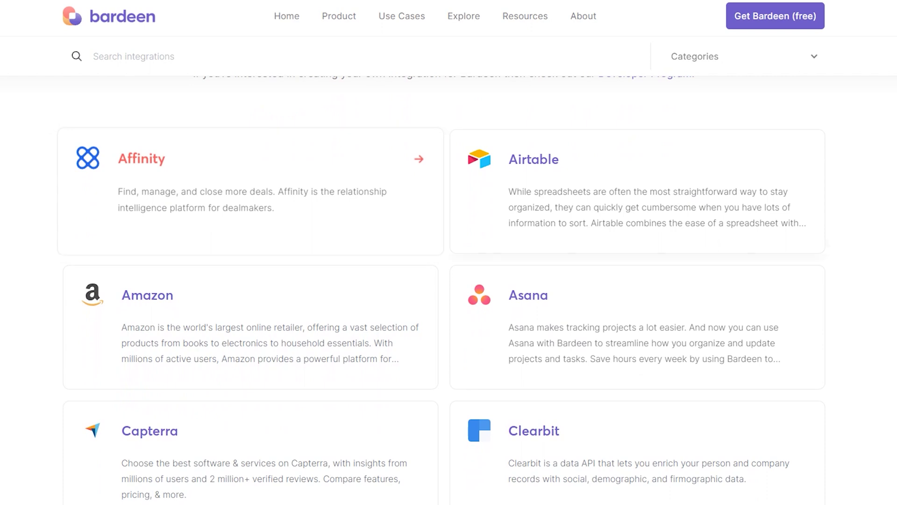
scroll(253, 327, "down", 2)
scroll(449, 281, "down", 2)
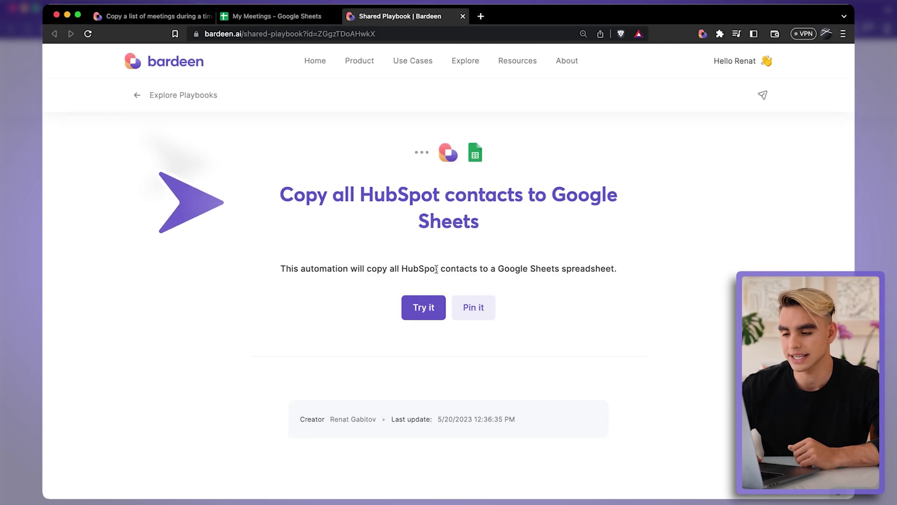
Step: Set the HubSpot contacts playbook to export into a new Google Sheet named 'All Contacts'
left_click(424, 307)
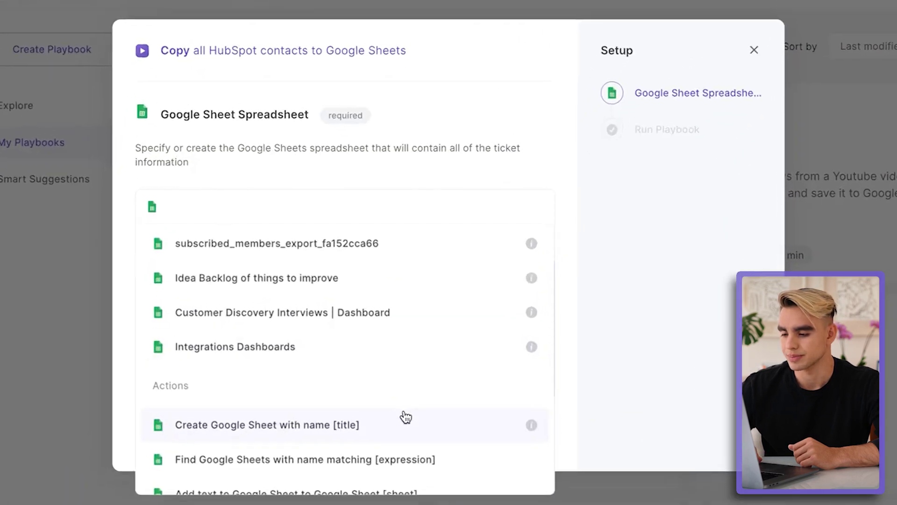
left_click(418, 398)
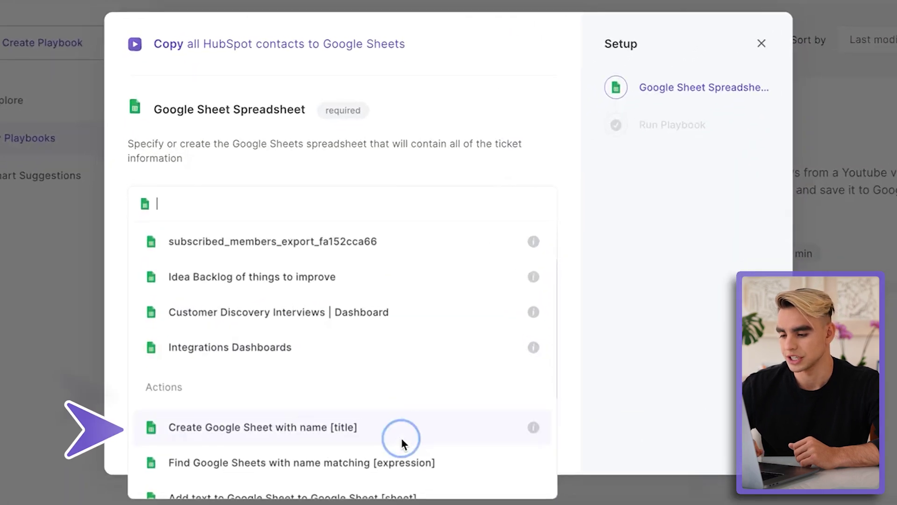
type("All Contacts")
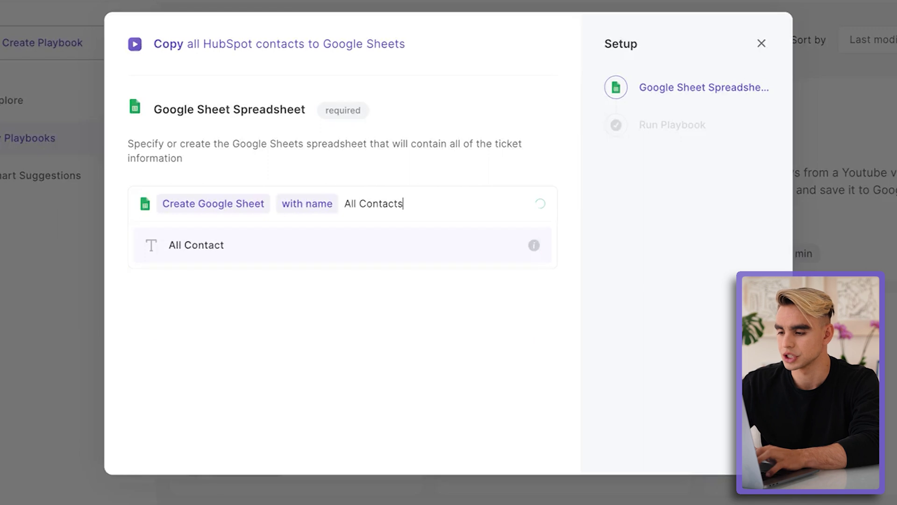
key("Return")
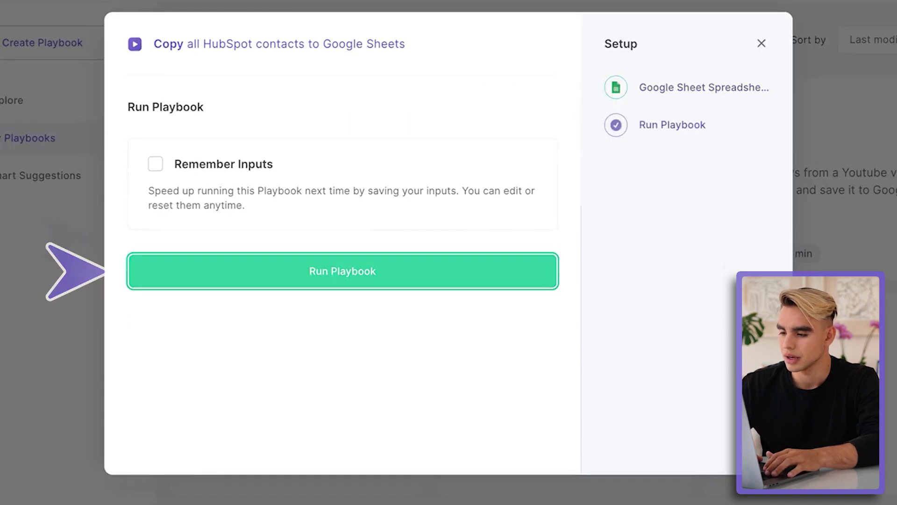
Step: Run the playbook, view the resulting All Contacts sheet, and reopen the Bardeen playbook list
left_click(418, 266)
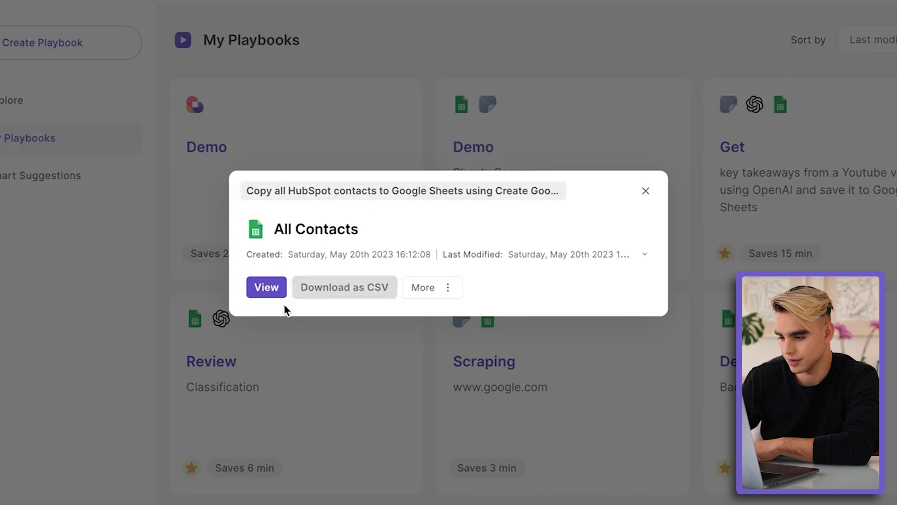
left_click(279, 293)
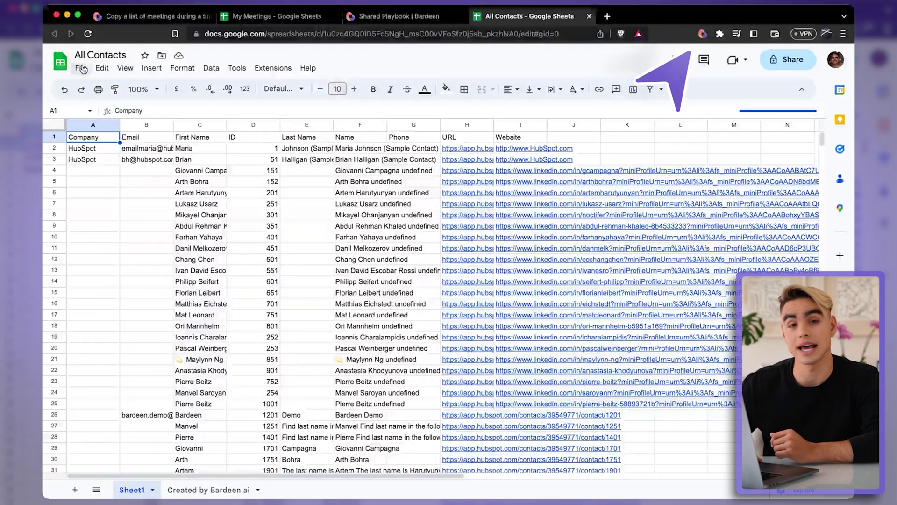
left_click(702, 34)
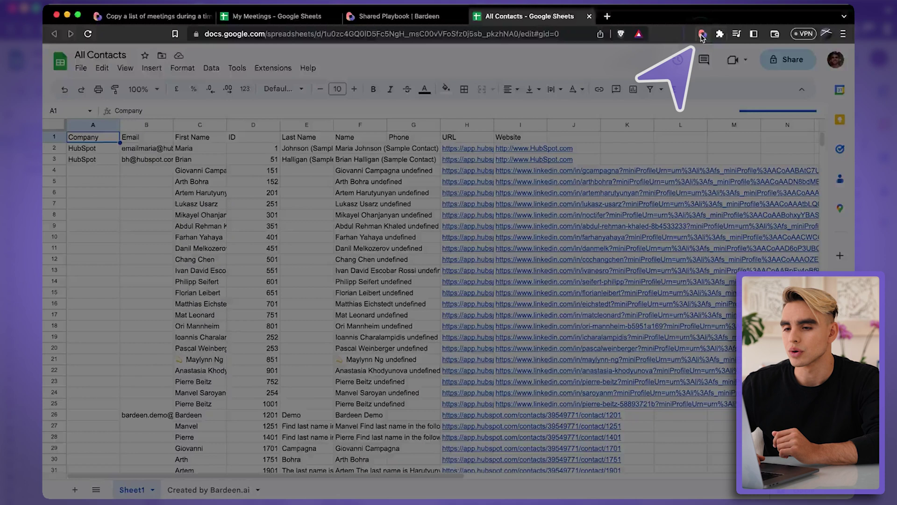
Step: Create a new empty playbook and scroll the app sidebar down to HubSpot
left_click(199, 151)
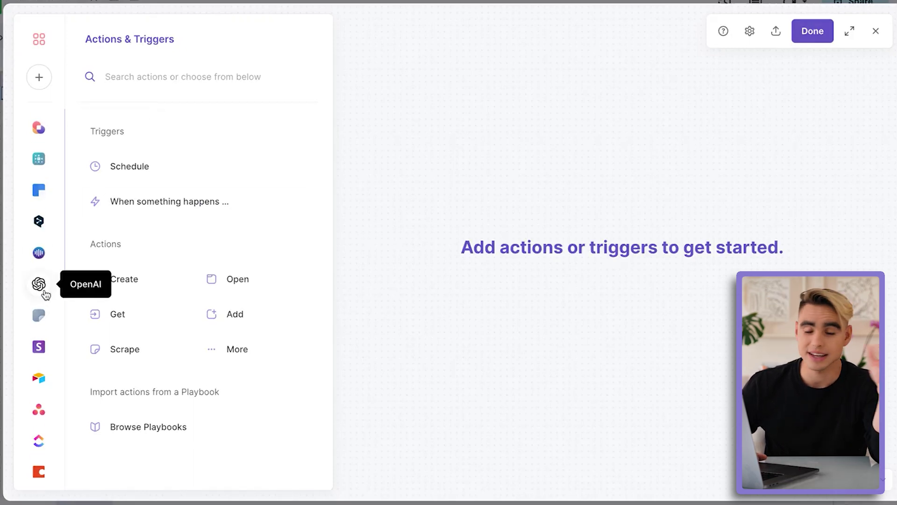
scroll(45, 294, "down", 3)
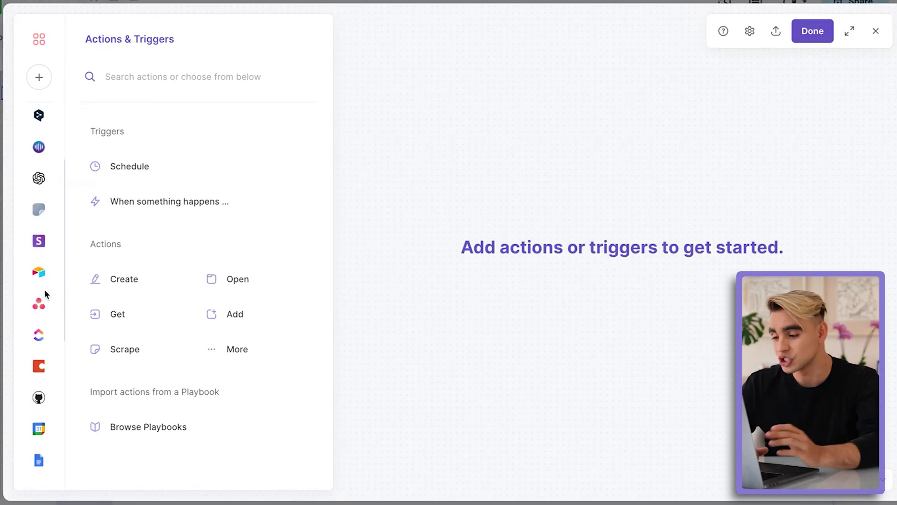
scroll(45, 294, "down", 5)
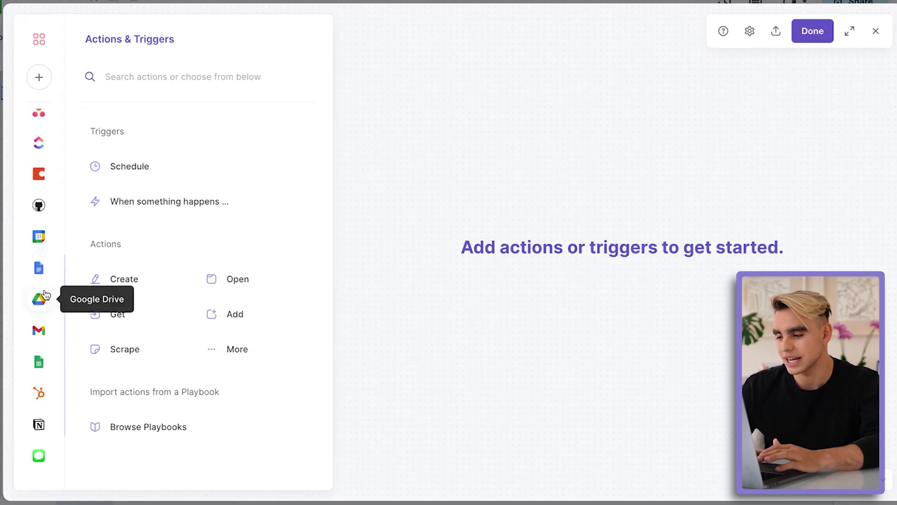
scroll(41, 338, "down", 2)
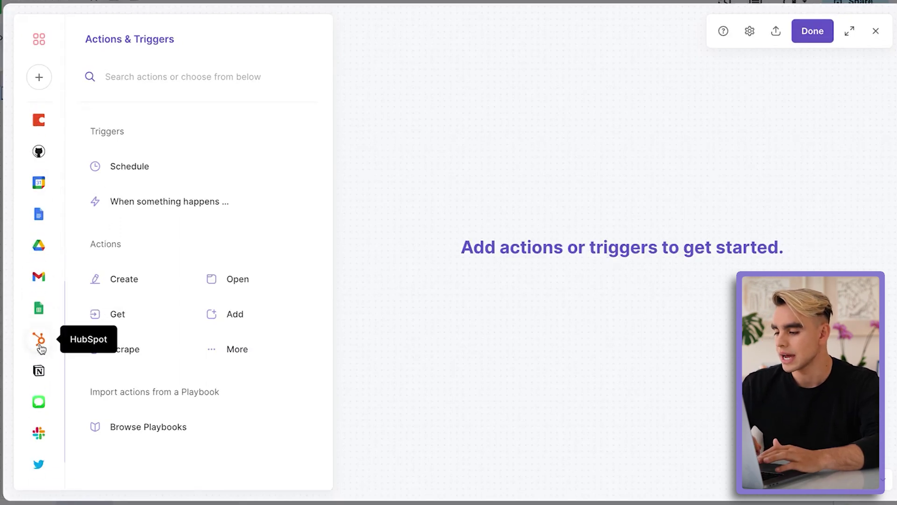
Step: Show the HubSpot actions list and browse its create, delete, get and trigger actions
left_click(41, 346)
scroll(201, 353, "down", 3)
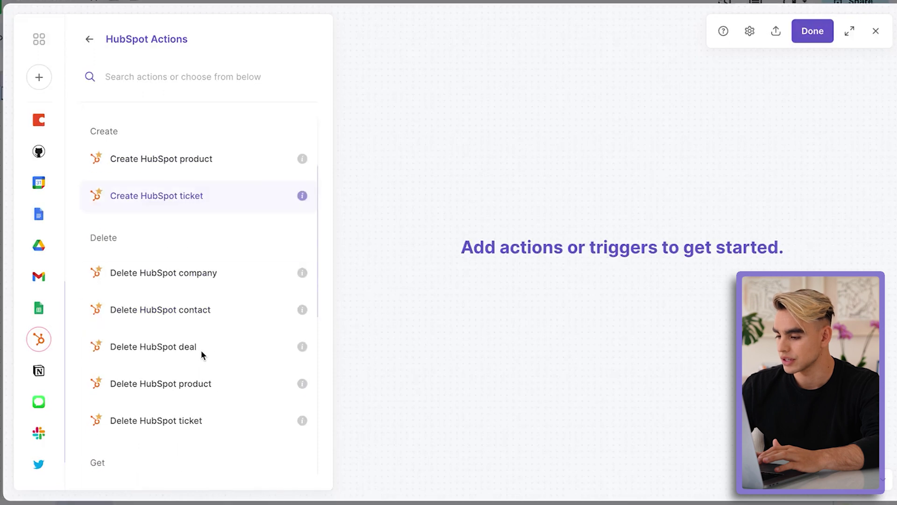
scroll(201, 352, "up", 3)
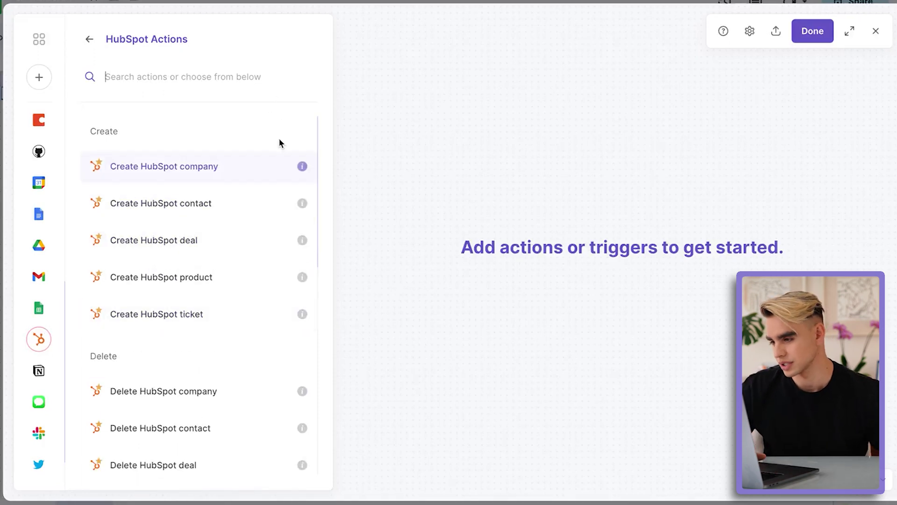
scroll(153, 126, "down", 2)
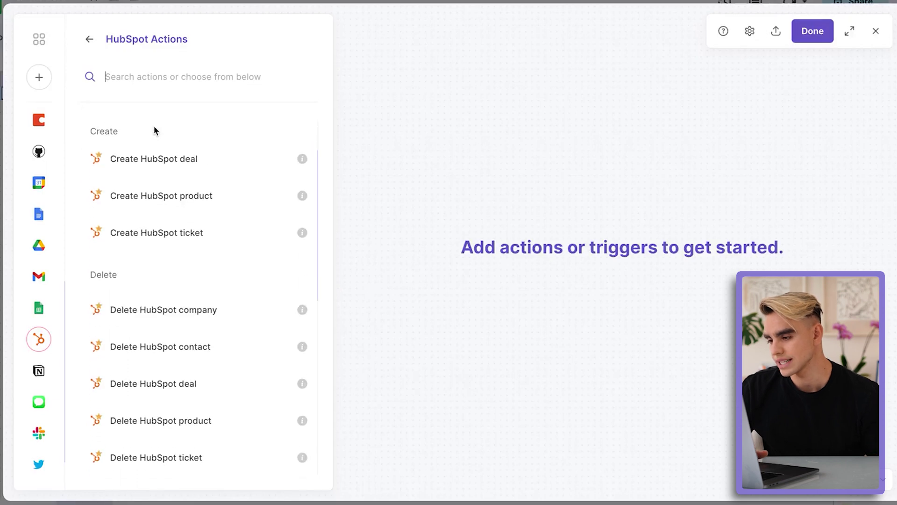
scroll(116, 274, "down", 8)
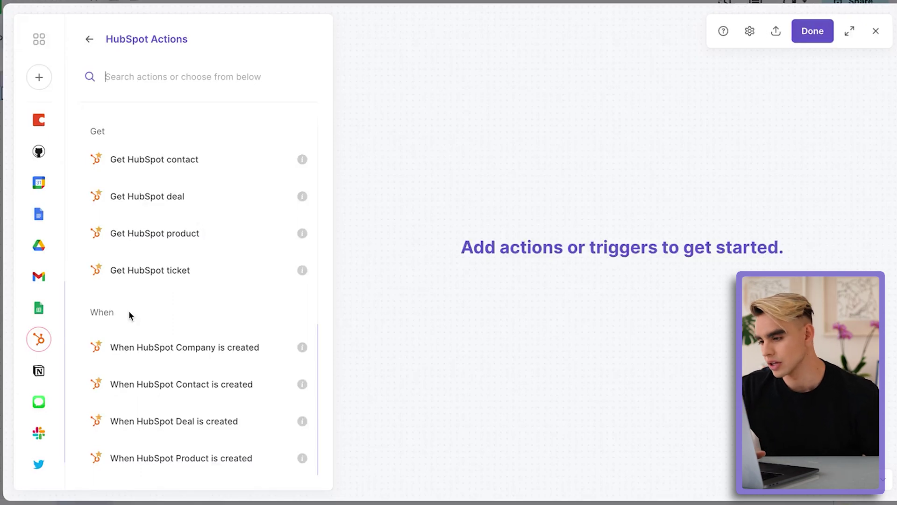
scroll(129, 314, "up", 2)
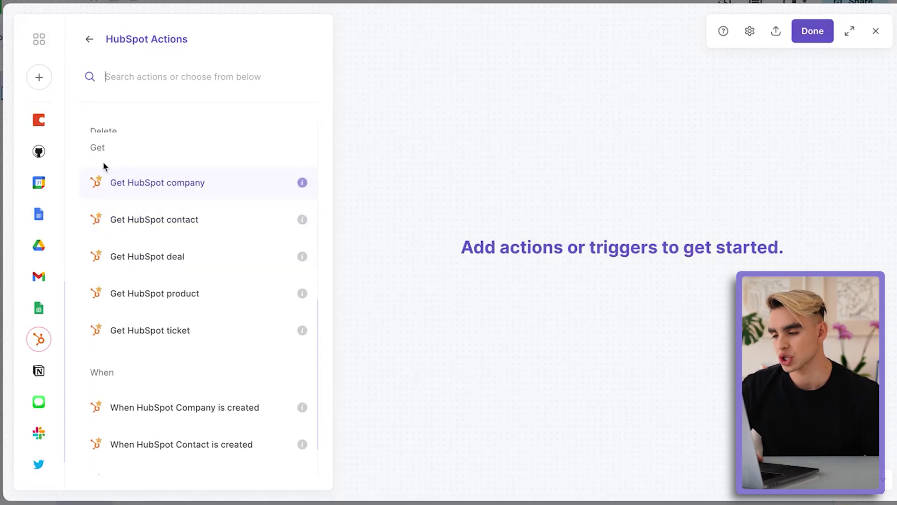
scroll(235, 222, "down", 1)
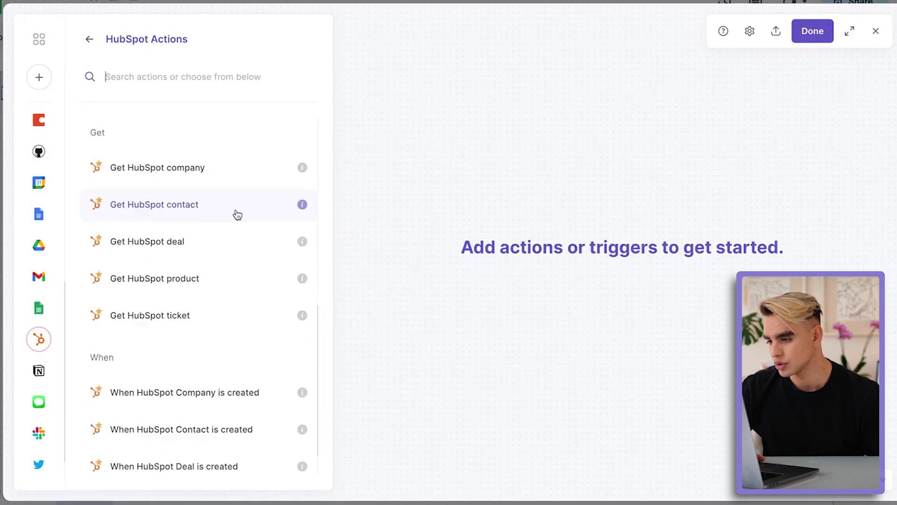
scroll(237, 215, "up", 1)
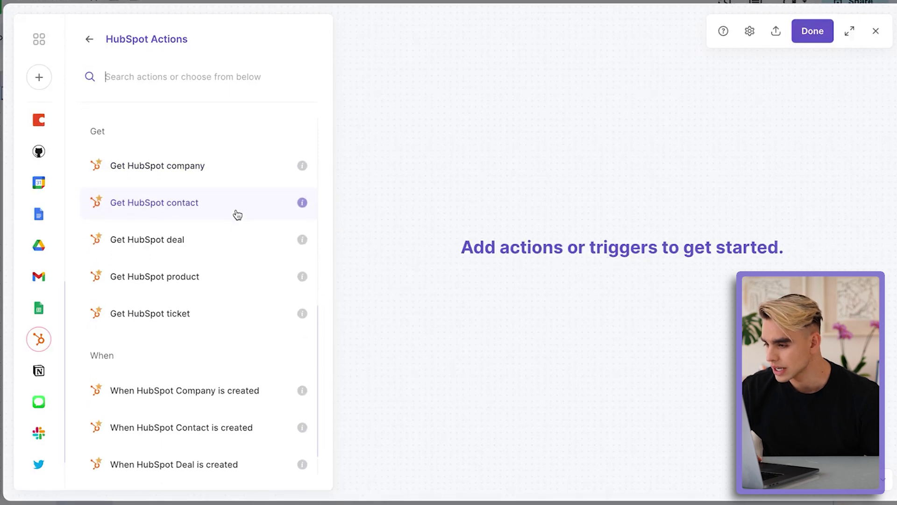
Step: Insert Get HubSpot company as the playbook's first action, then close its settings panel
left_click(232, 179)
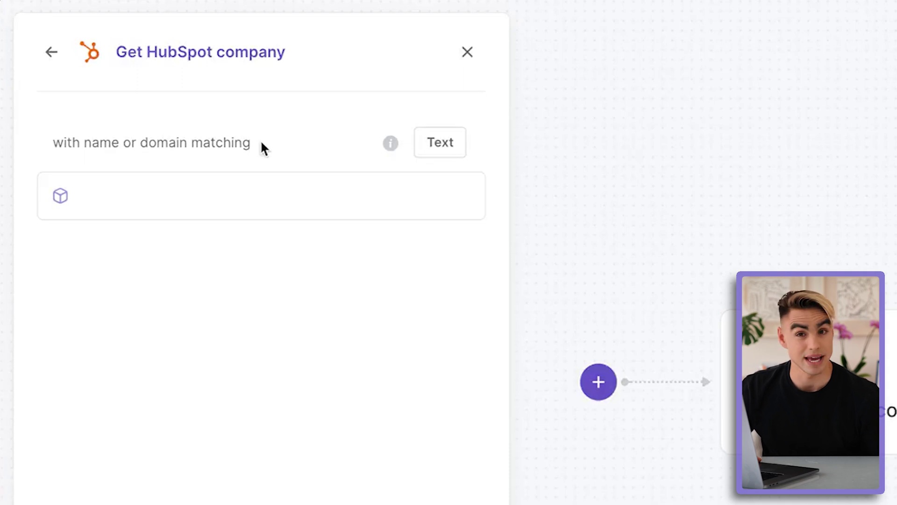
left_click(265, 181)
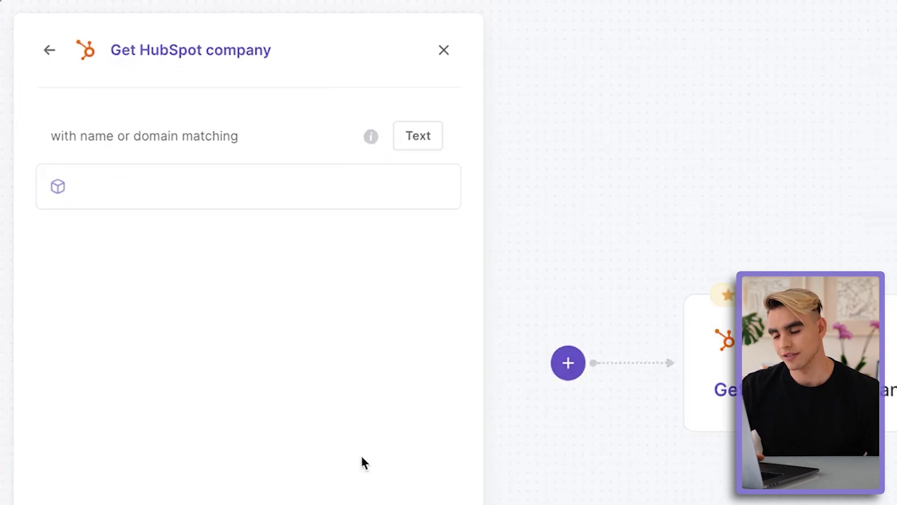
left_click(673, 304)
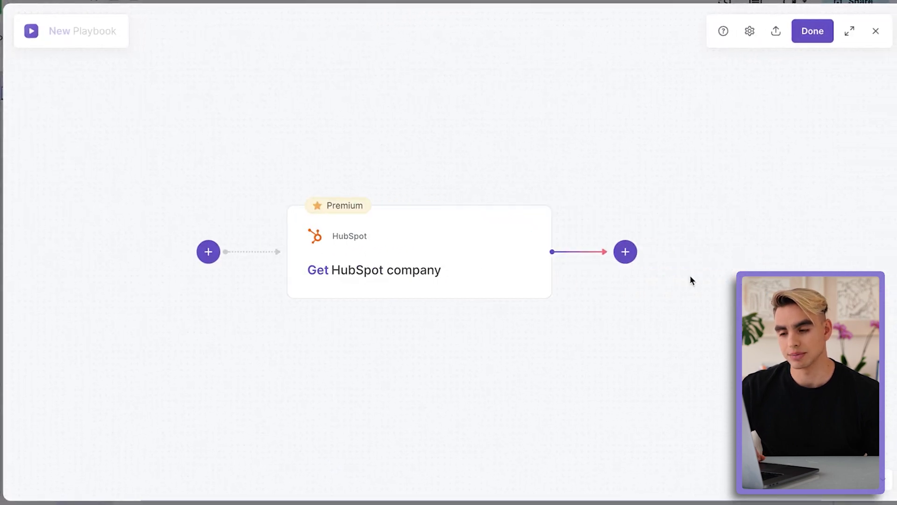
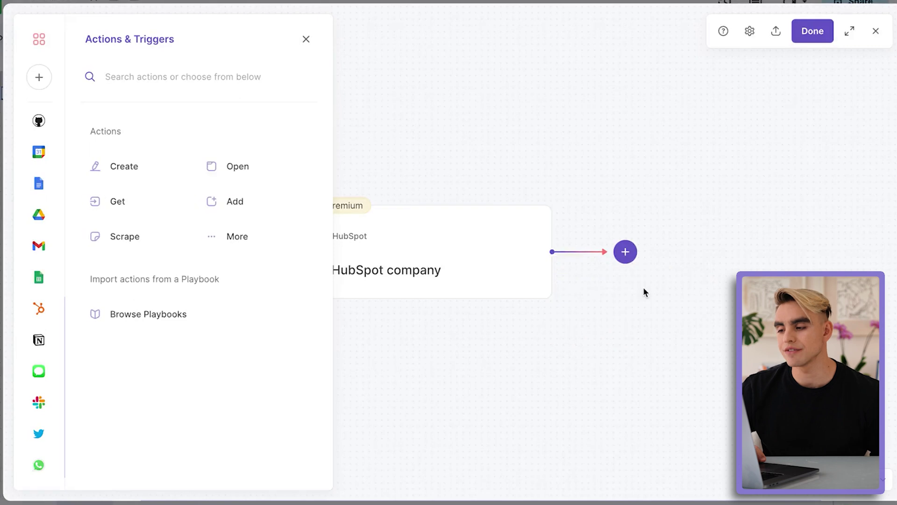
Step: Add a Create Google Sheet step named 'HubSpot Contacts' after the HubSpot company step
left_click(39, 281)
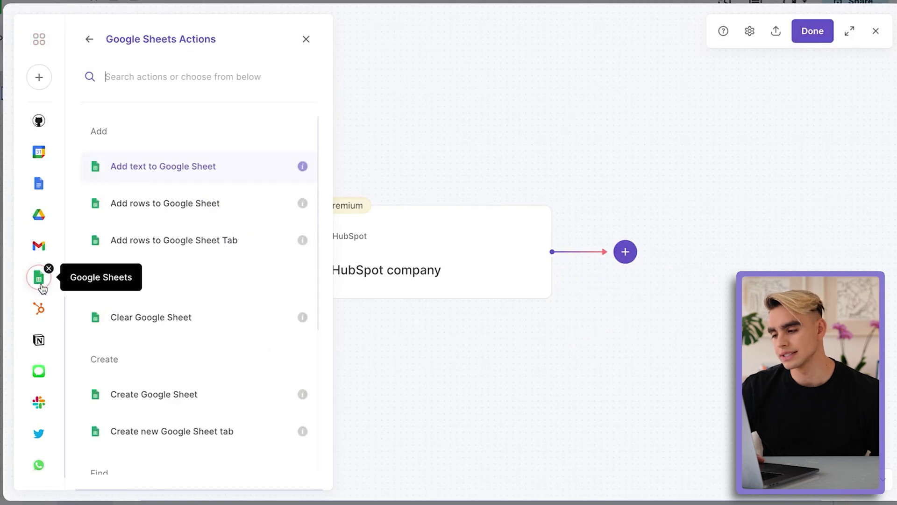
left_click(242, 396)
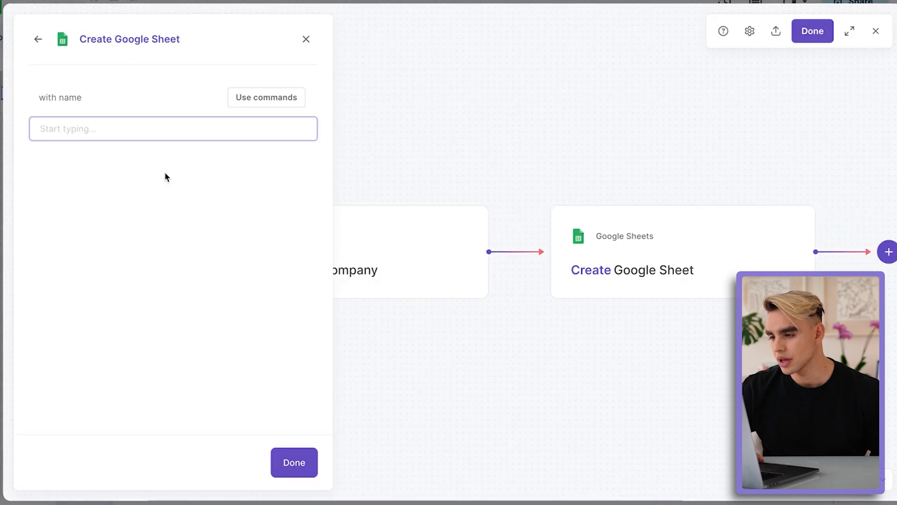
left_click(150, 134)
type("HubSpot Contacts")
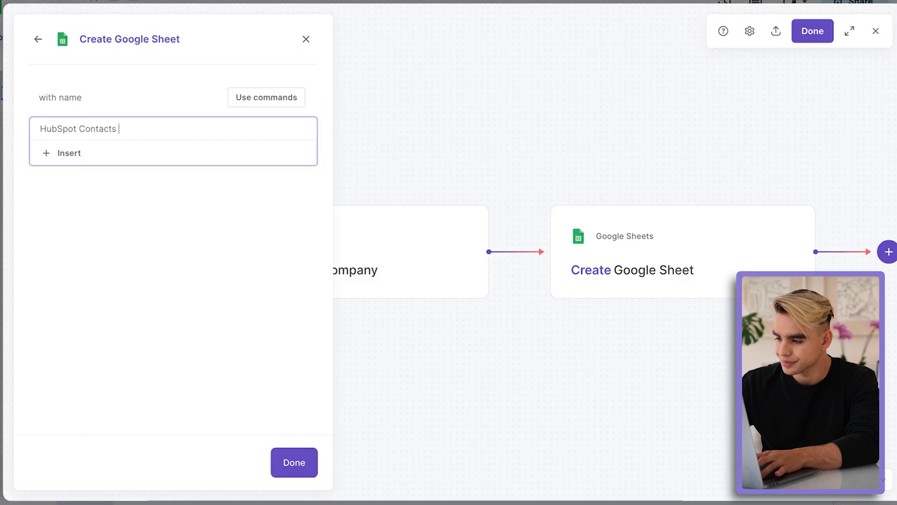
left_click(180, 162)
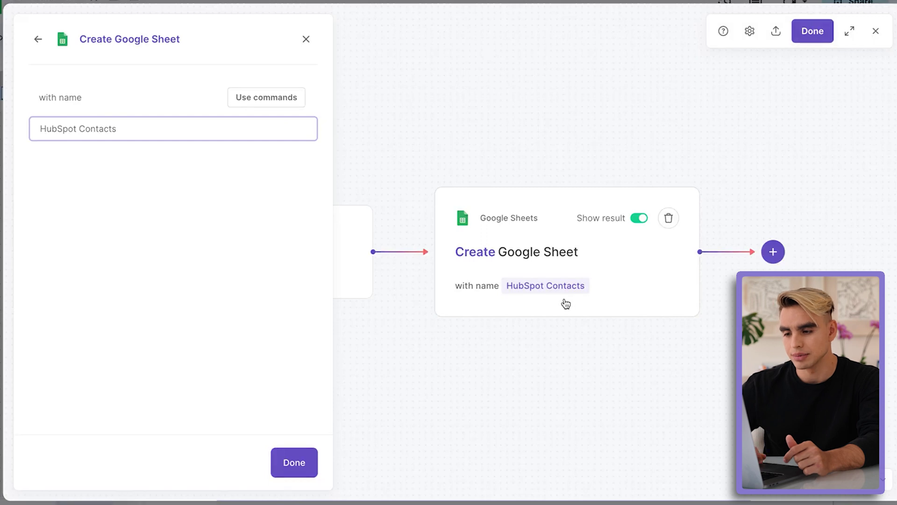
left_click(692, 251)
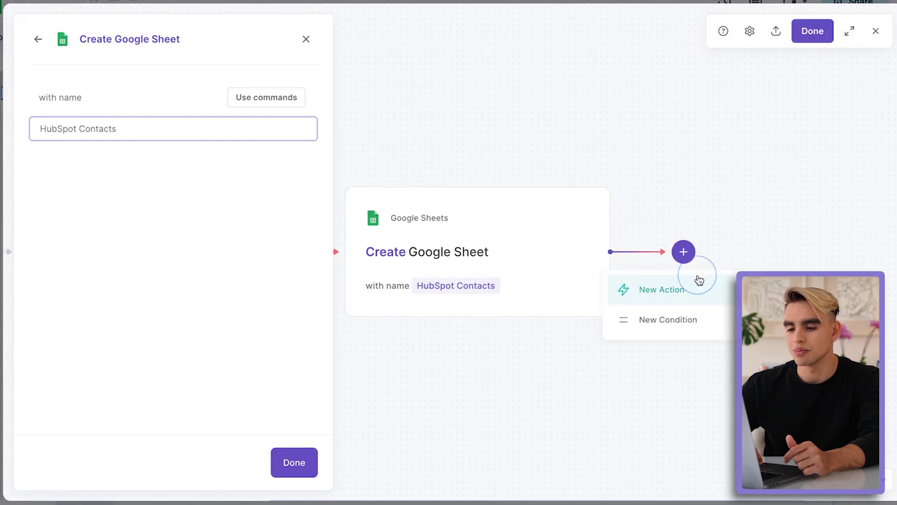
Step: Add an 'Add rows to Google Sheet' step writing all HubSpot company fields into the created sheet
left_click(700, 280)
scroll(45, 392, "down", 3)
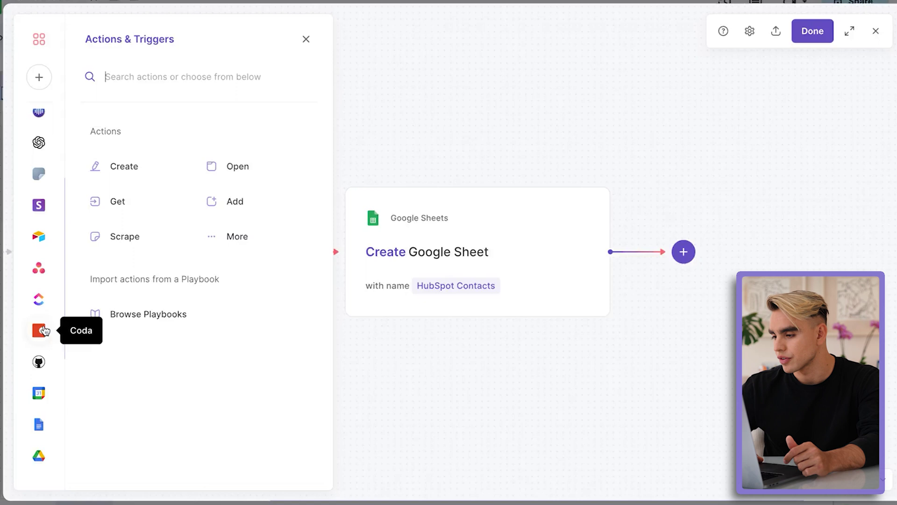
scroll(45, 331, "down", 2)
left_click(40, 414)
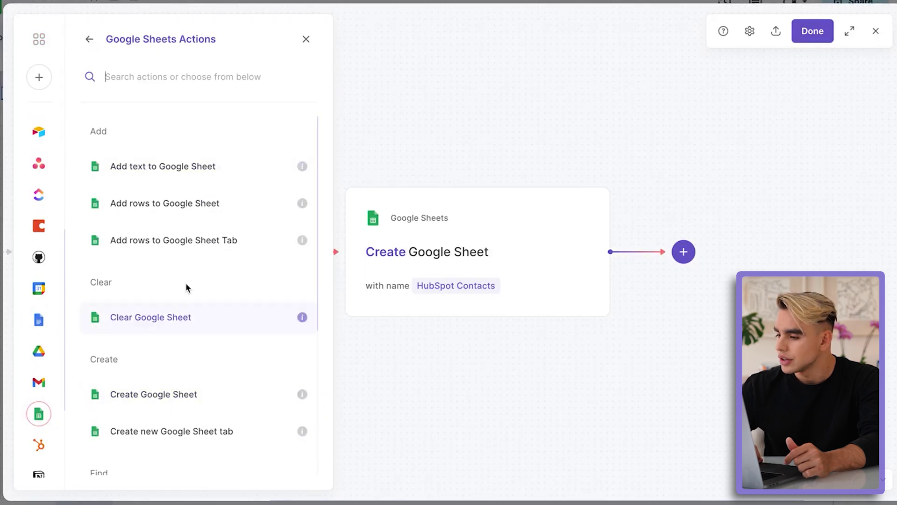
left_click(190, 220)
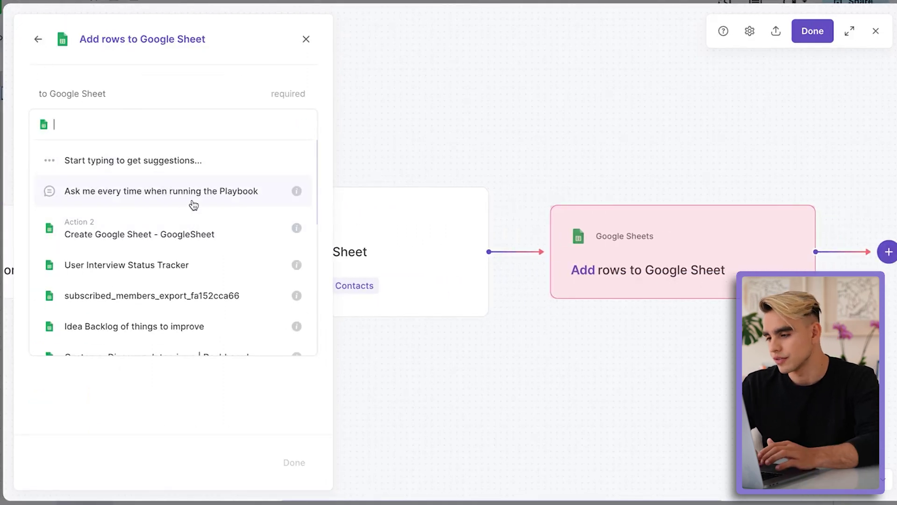
left_click(122, 223)
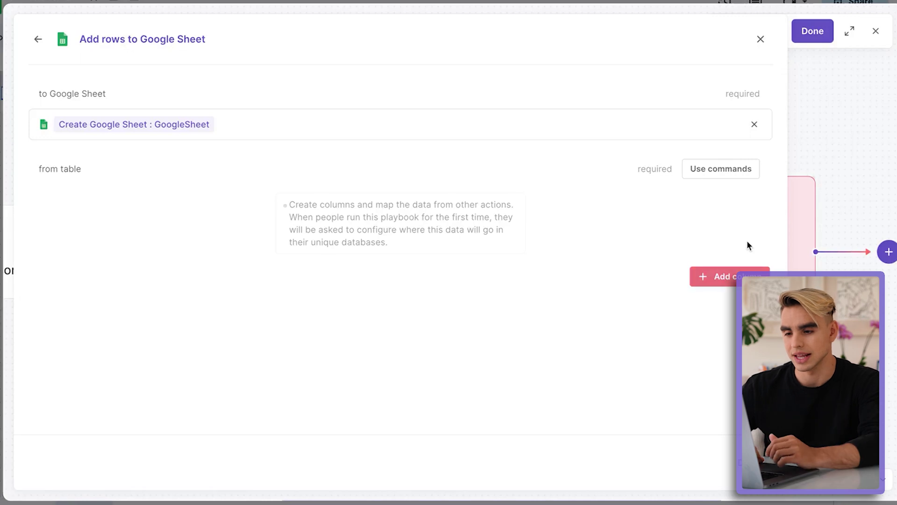
left_click(717, 173)
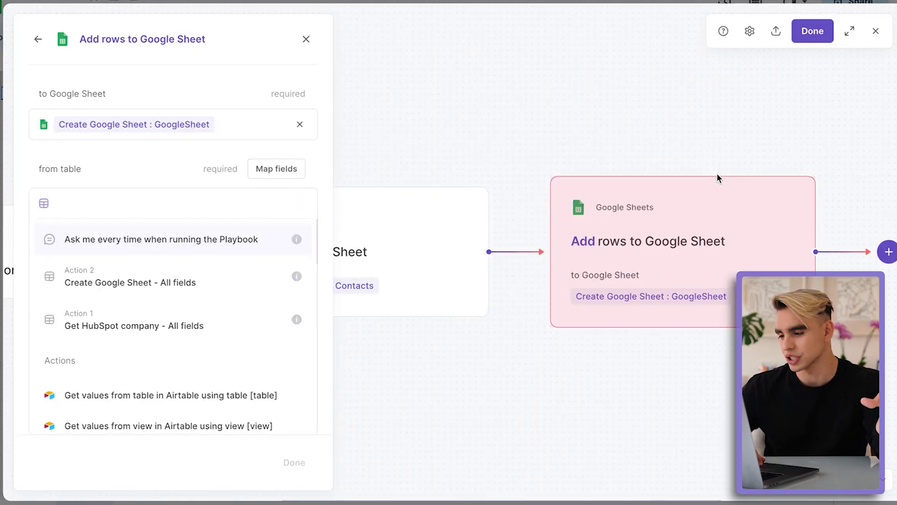
left_click(226, 333)
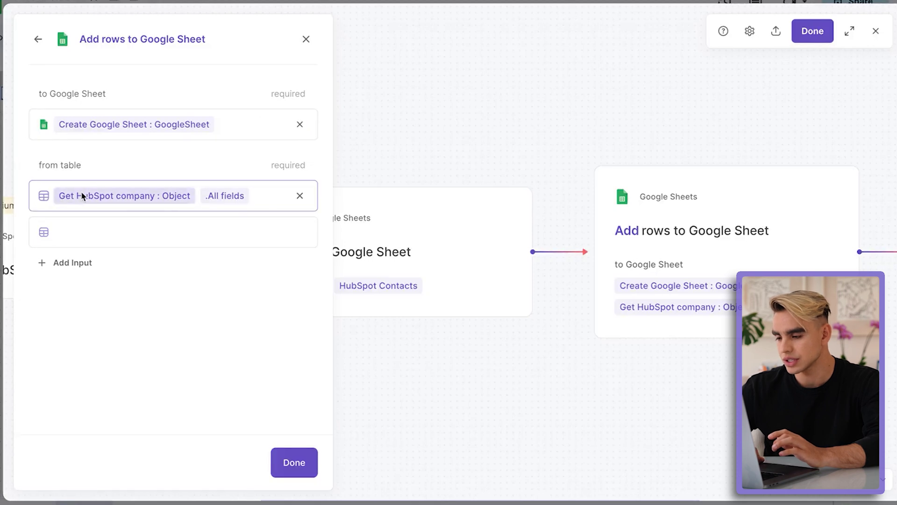
left_click(284, 464)
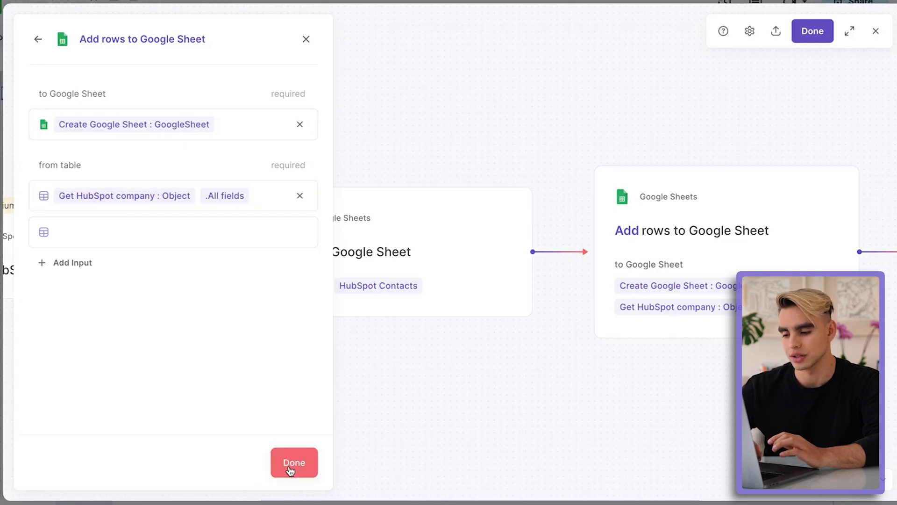
left_click(813, 31)
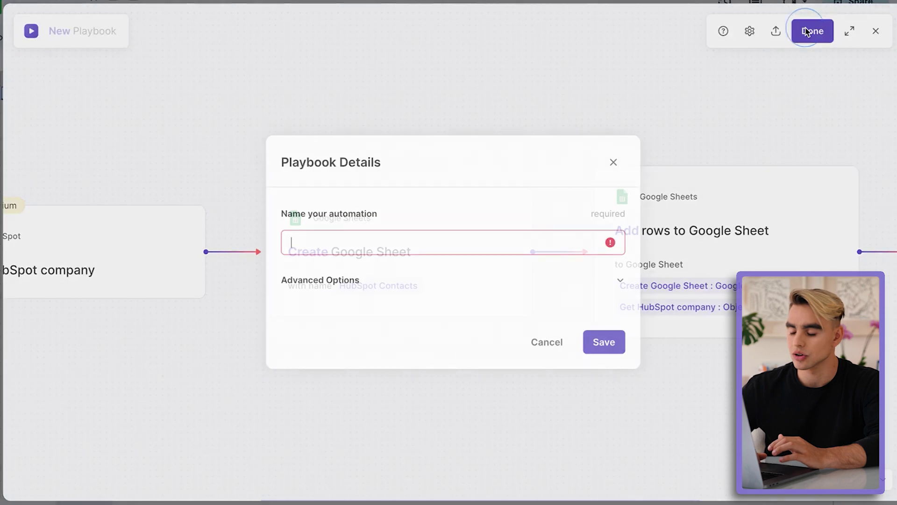
Step: Save as 'Hubspot to Sheets - Demo', run it, then view HubSpot Contacts and add a blank sheet
type("Hubspot to Sheets - Demo")
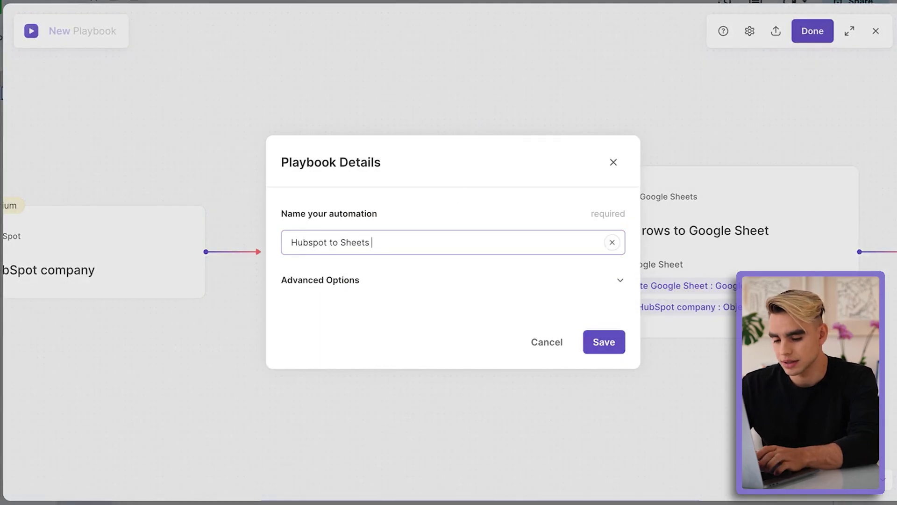
left_click(608, 342)
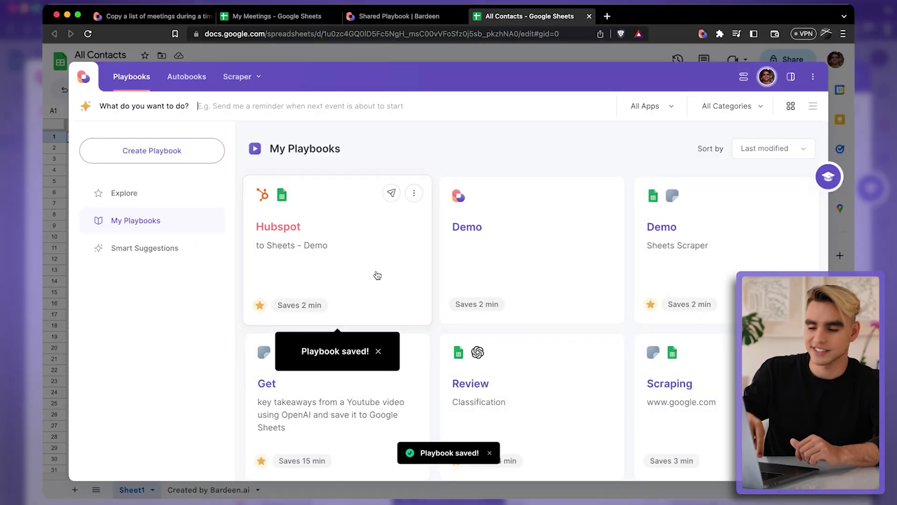
left_click(377, 275)
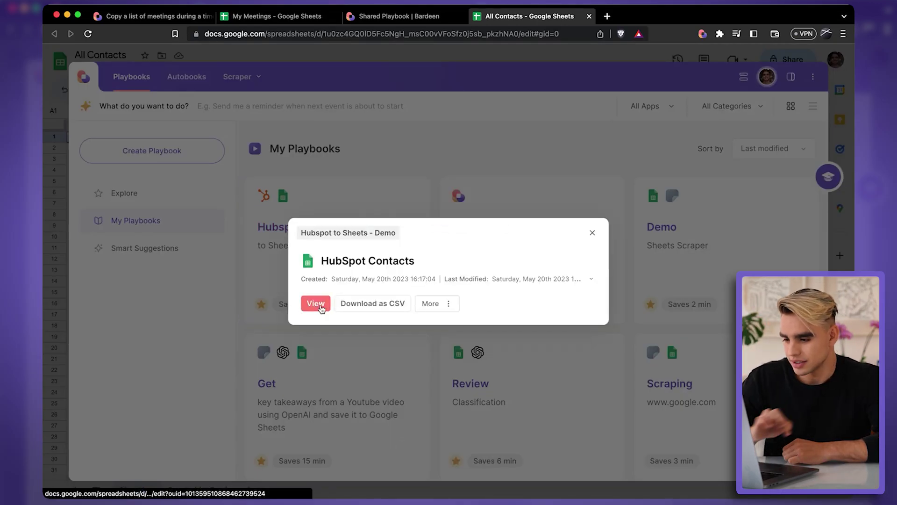
left_click(316, 304)
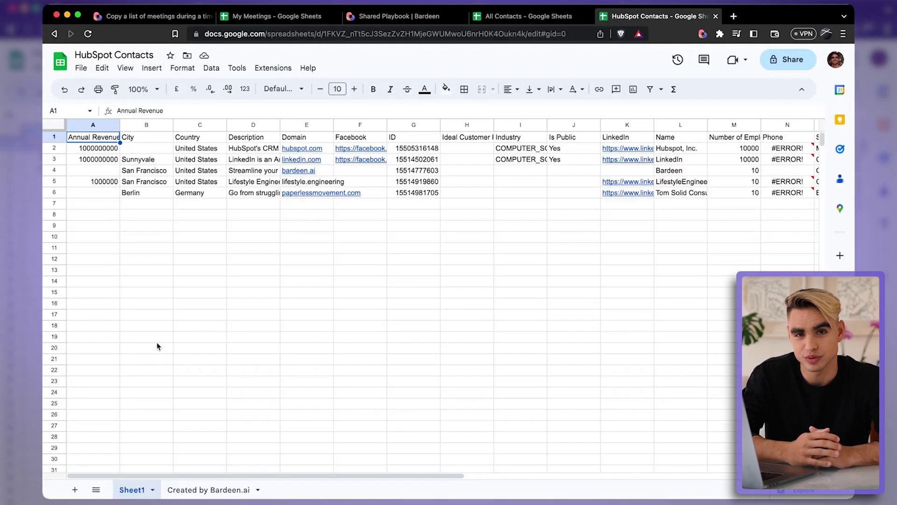
left_click(75, 489)
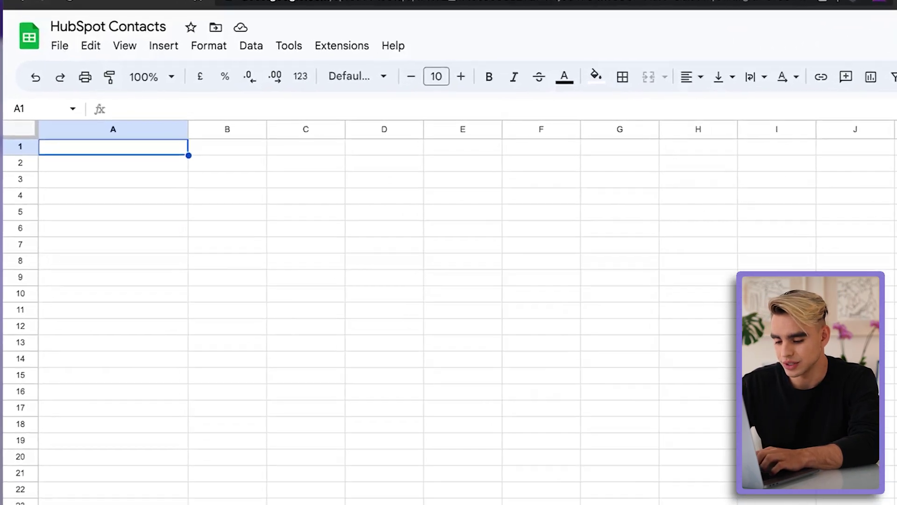
Step: Enter headers Price and Ticker, with tickers AAPL and TSLA in B2:B3
type("Price")
key("Tab")
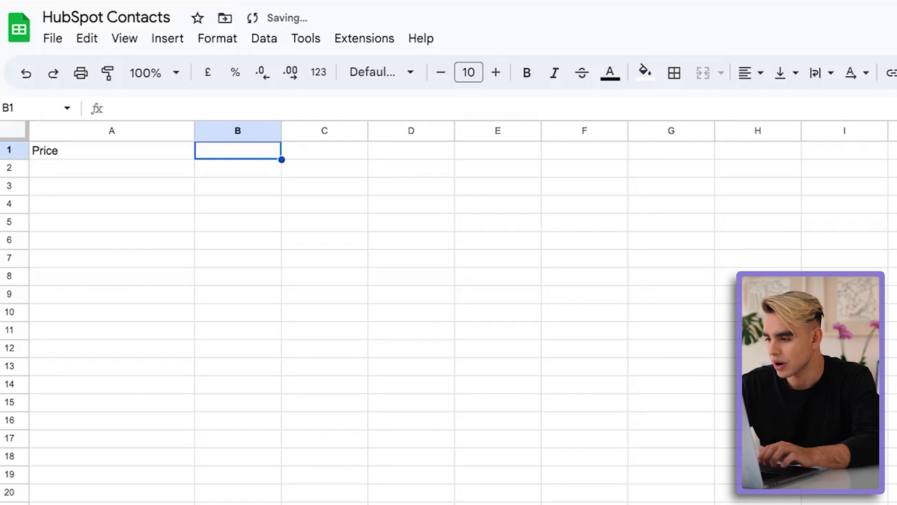
type("Ticker")
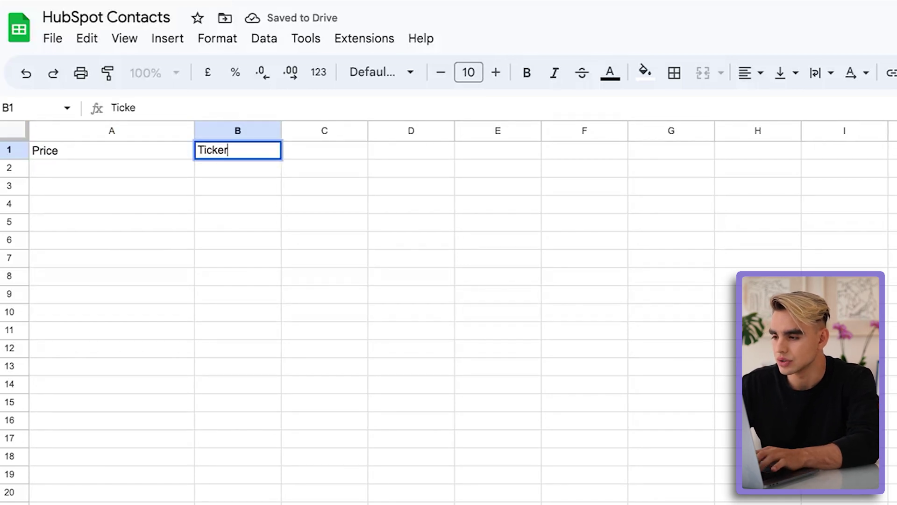
key("Return")
left_click(238, 168)
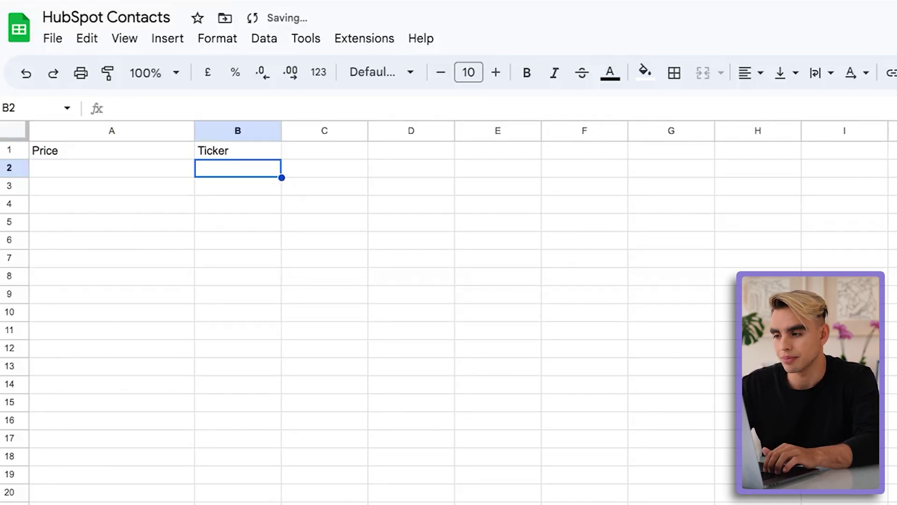
type("A")
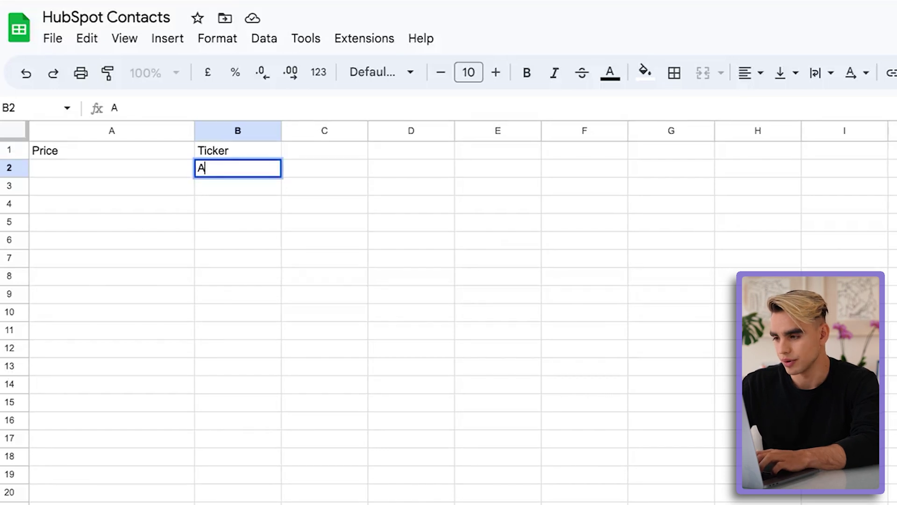
type("APL")
key("Return")
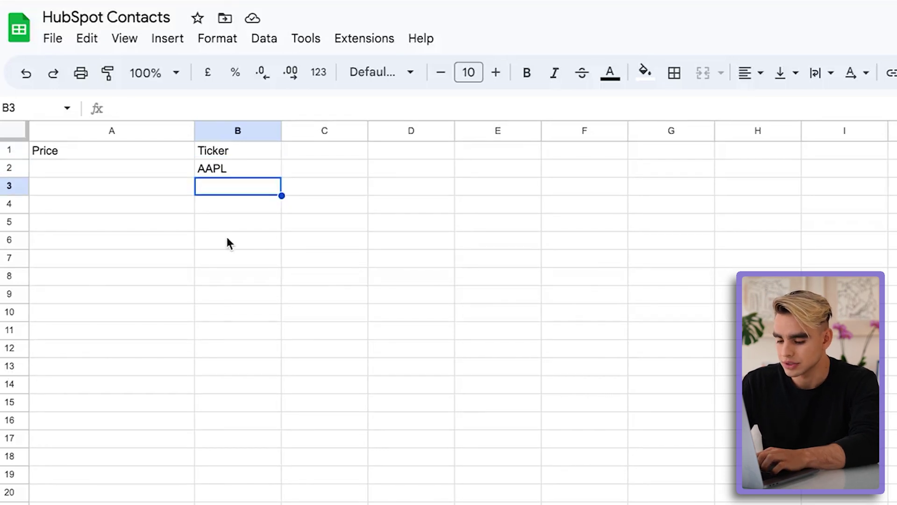
type("TSLA")
key("Return")
Step: Fill A2:A3 with =GOOGLEFINANCE(B2) formulas, returning 175.16 and 180.14
left_click(154, 186)
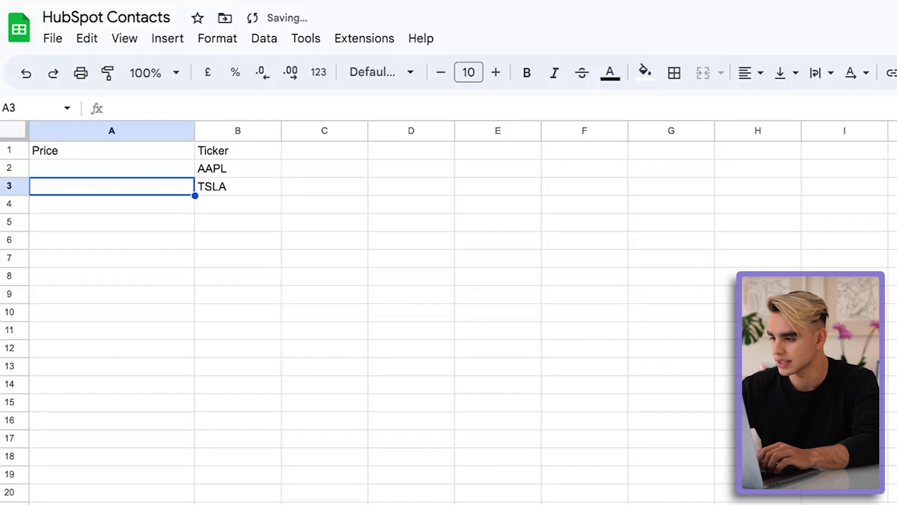
left_click(145, 166)
type("=")
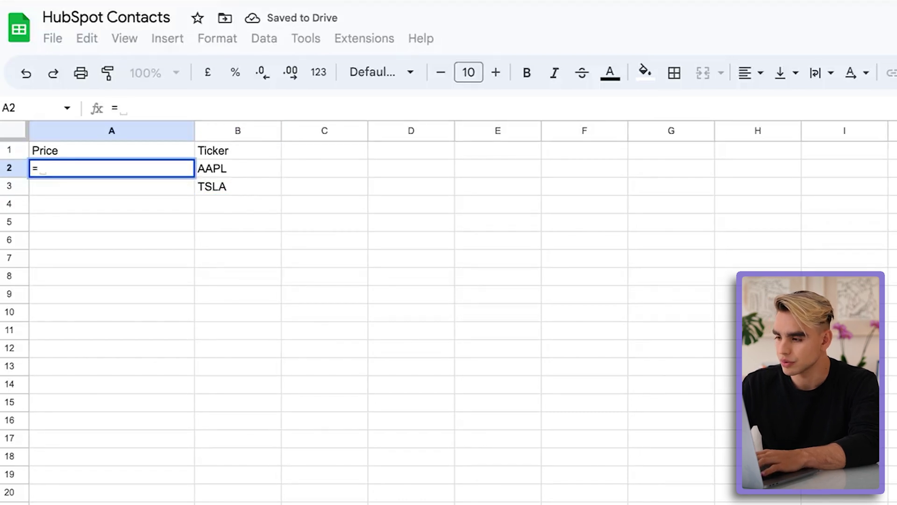
type("google")
key("Tab")
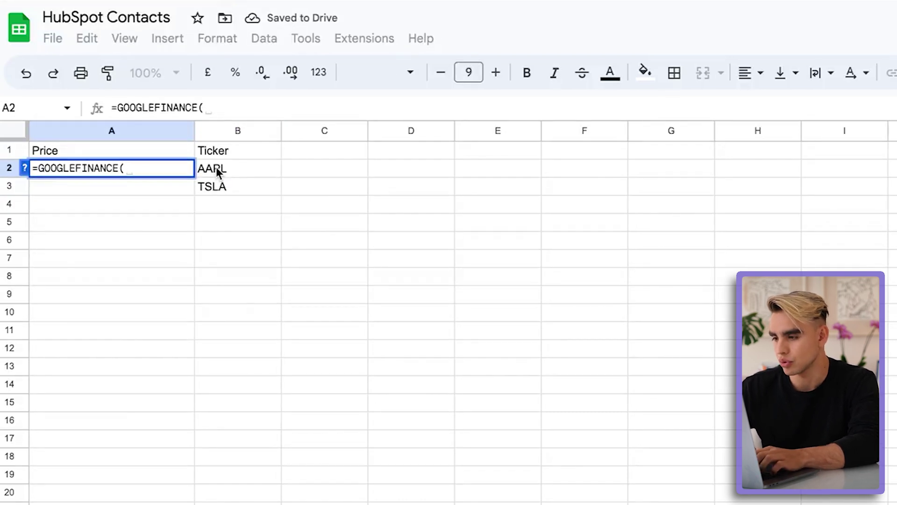
left_click(215, 170)
key("Return")
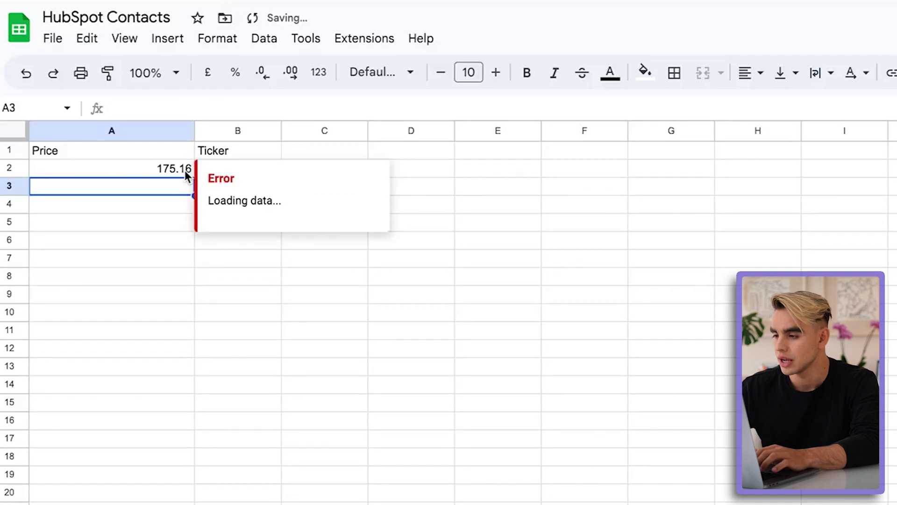
left_click(185, 169)
left_click_drag(194, 176, 194, 187)
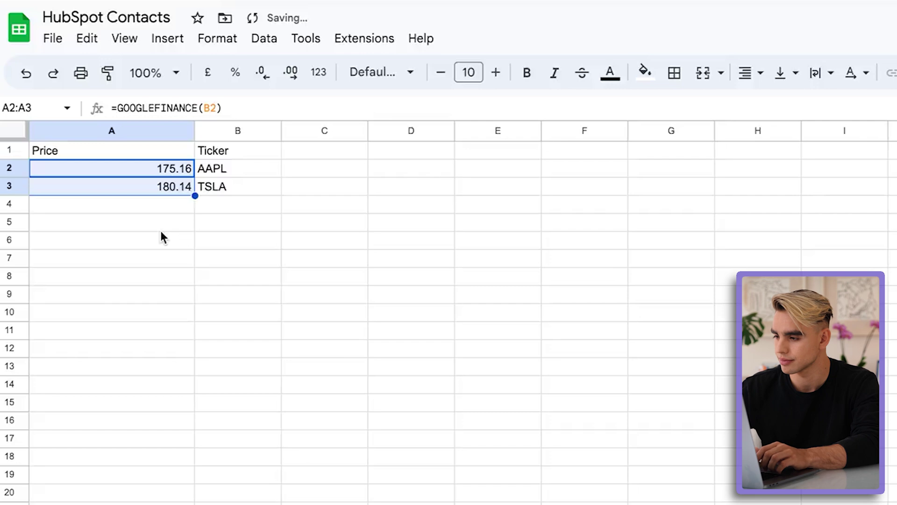
left_click(325, 168)
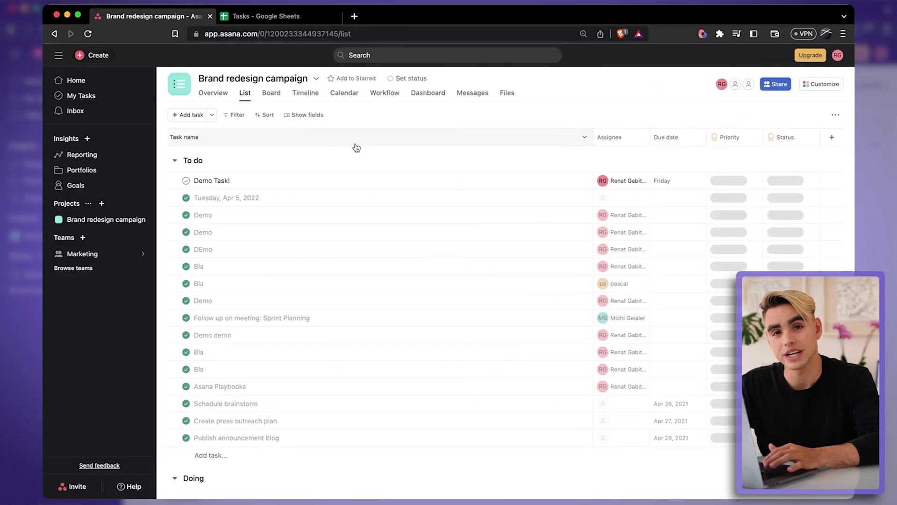
Step: Glance at the Tasks spreadsheet, then open the Bardeen panel over the Brand redesign campaign project
left_click(258, 18)
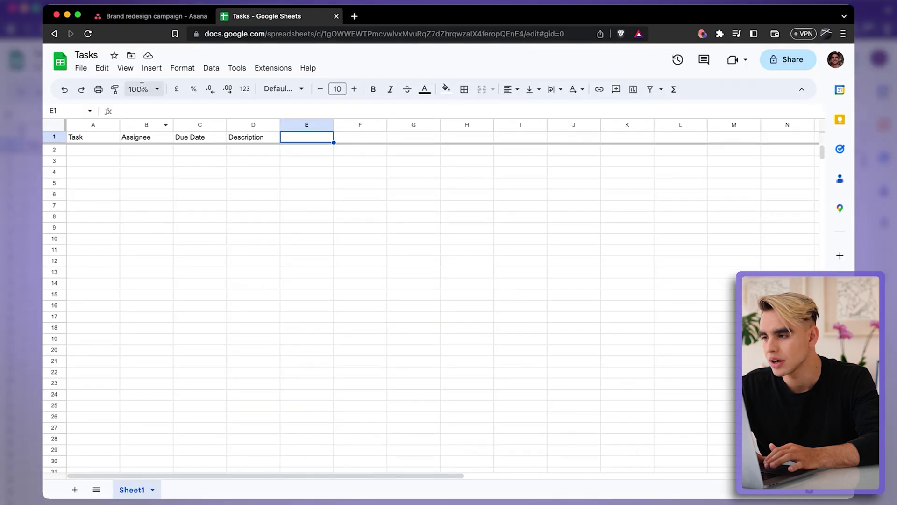
left_click(140, 17)
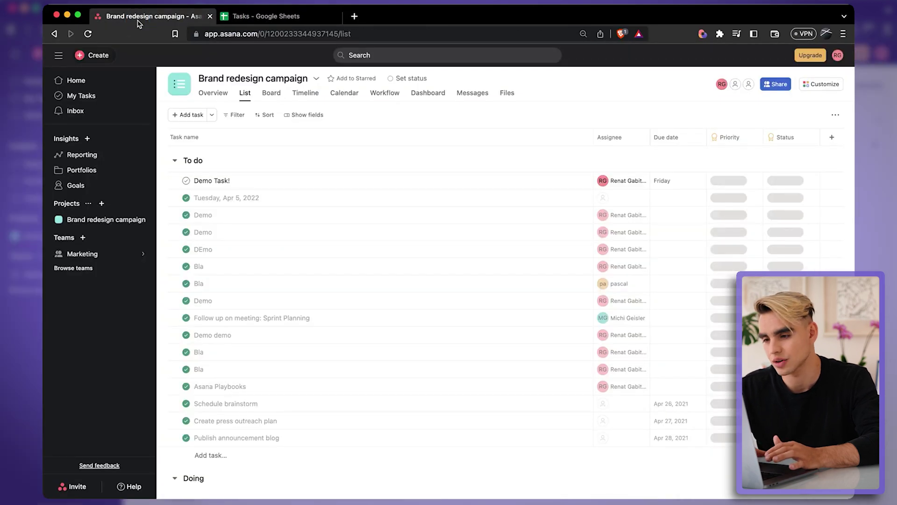
left_click(702, 34)
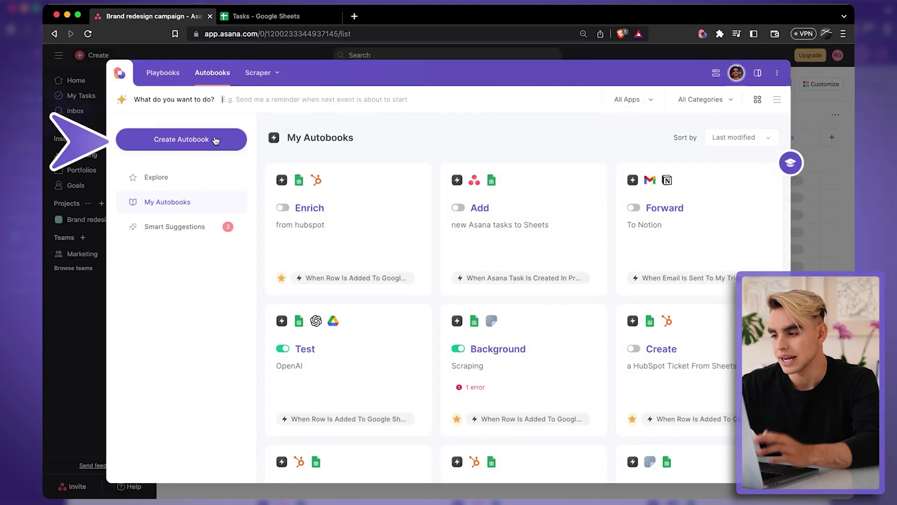
Step: Create an autobook with a 'When Asana task is created' trigger on Brand redesign campaign
left_click(215, 139)
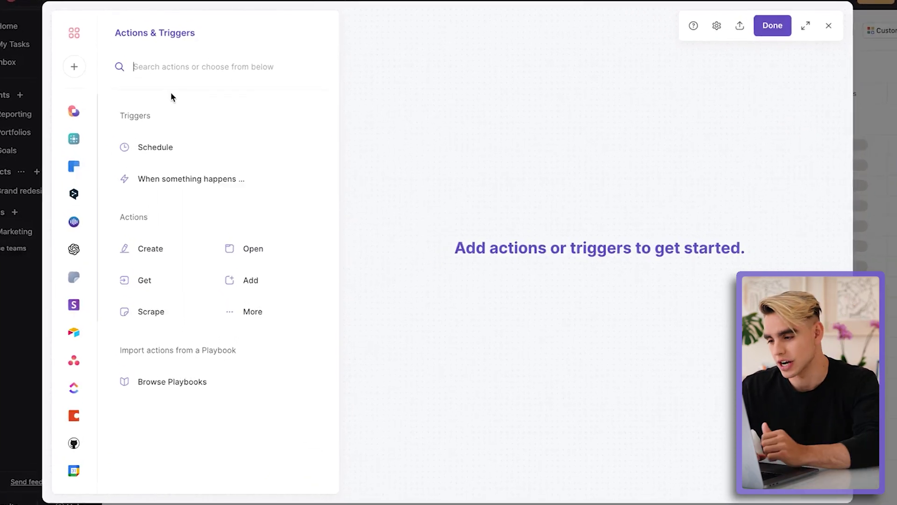
left_click(40, 317)
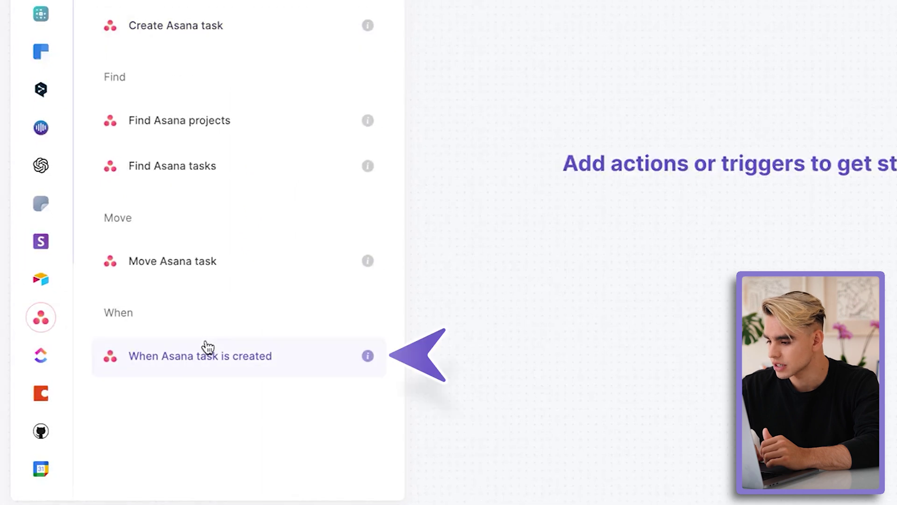
left_click(302, 358)
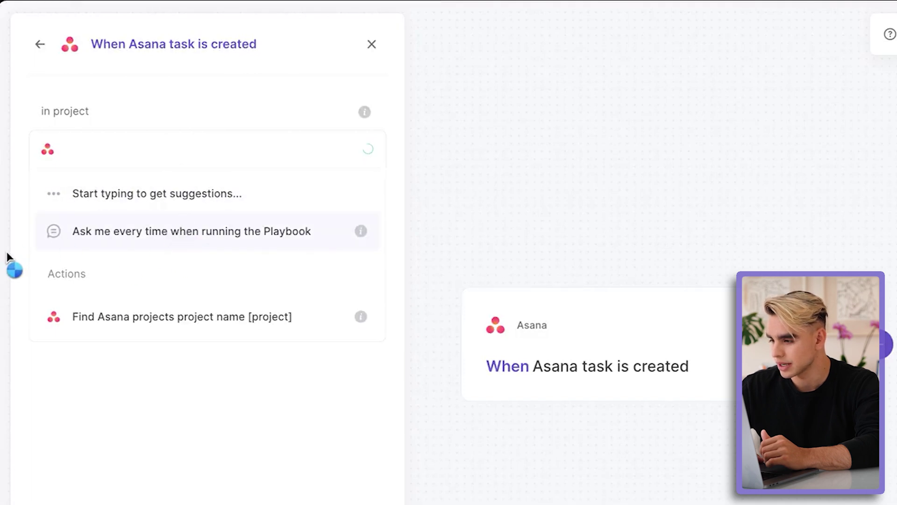
left_click(111, 266)
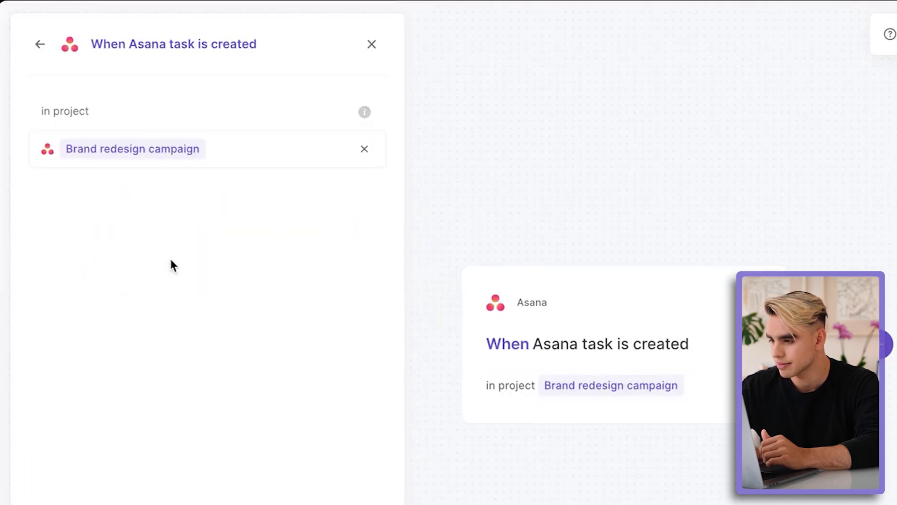
left_click(307, 464)
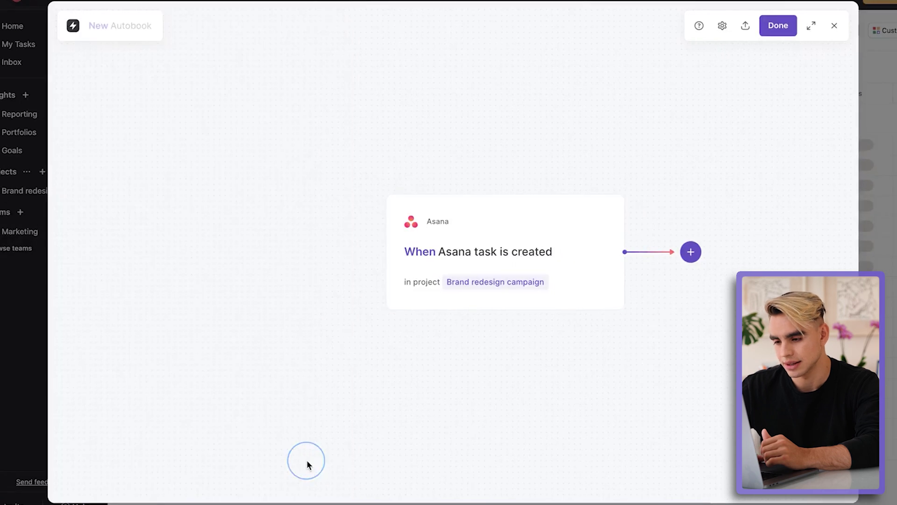
left_click(690, 251)
Step: Add an 'Add rows to Google Sheet' step targeting the Tasks spreadsheet
left_click(699, 283)
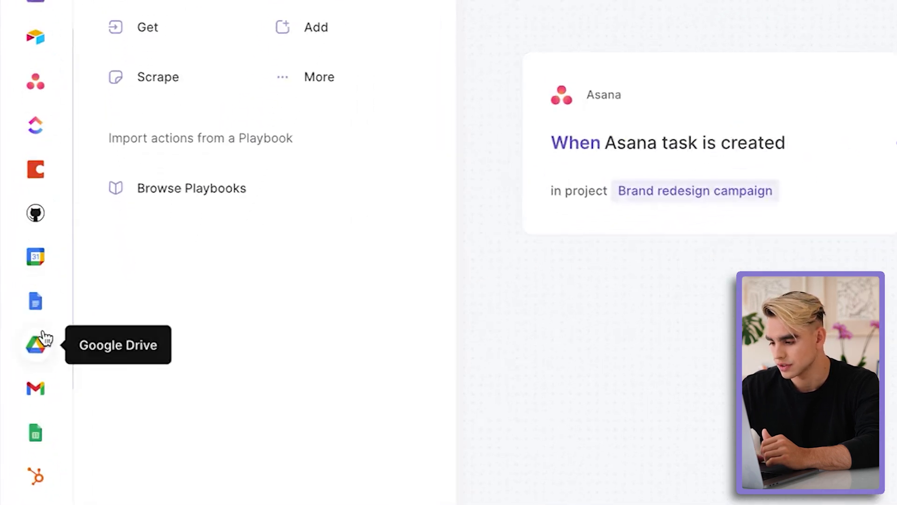
left_click(38, 430)
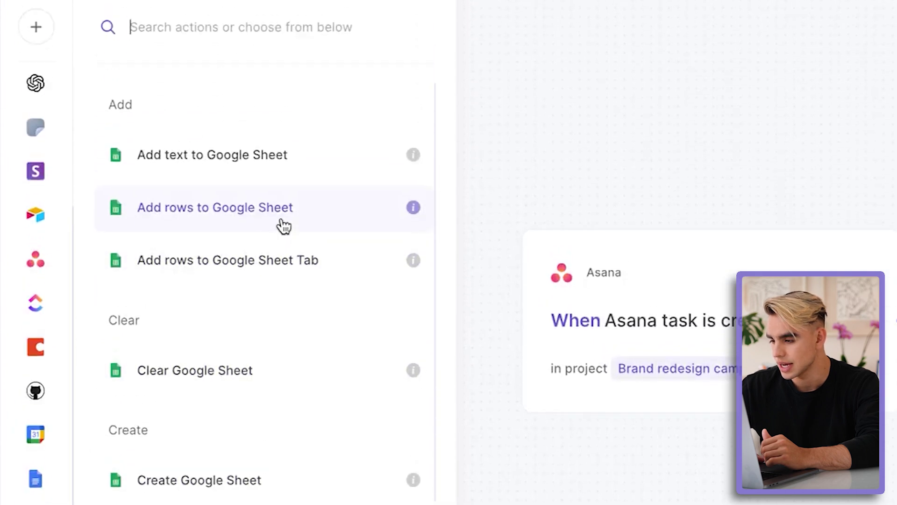
left_click(285, 236)
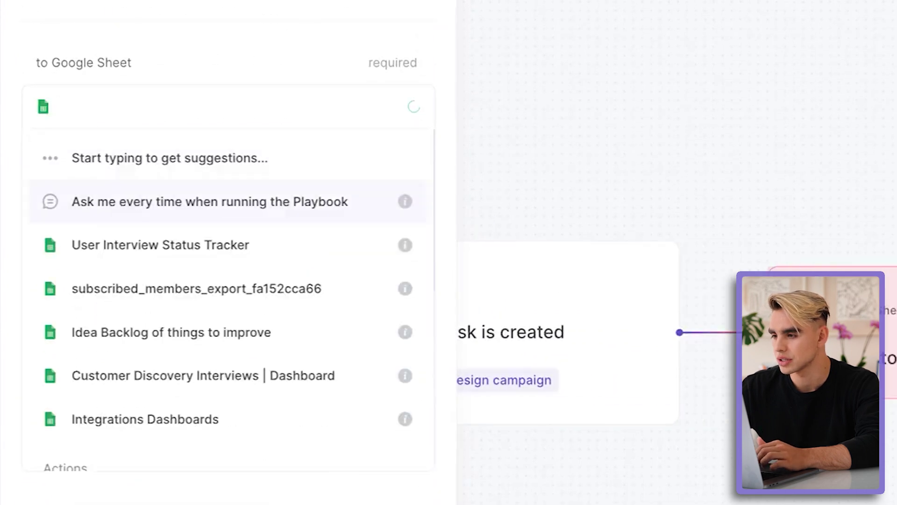
type("Tasks")
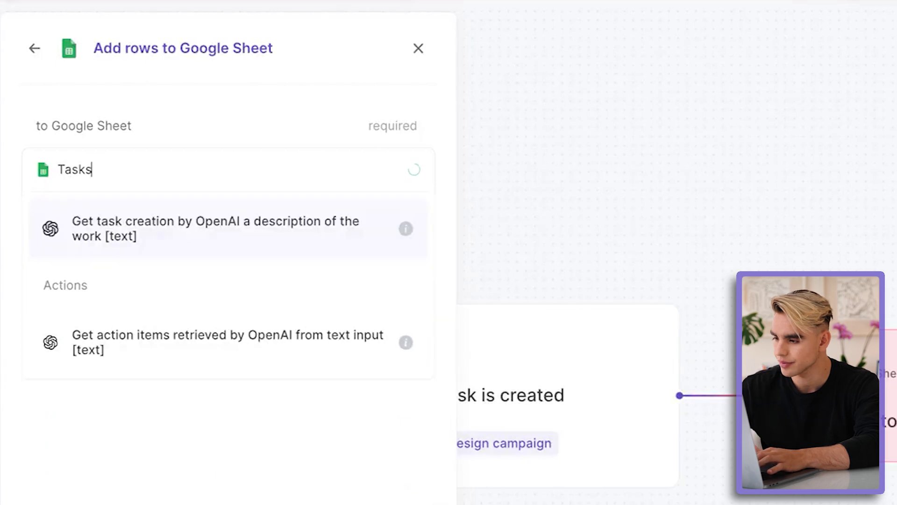
left_click(303, 218)
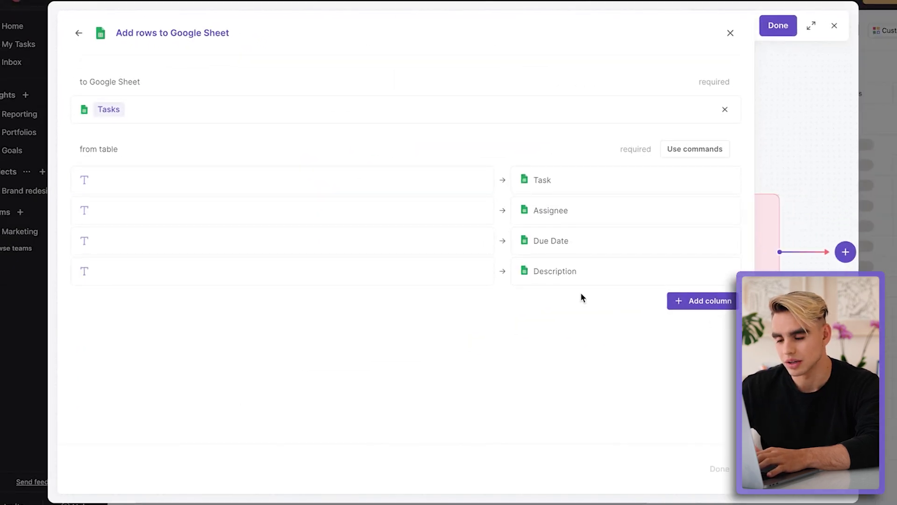
left_click(251, 24)
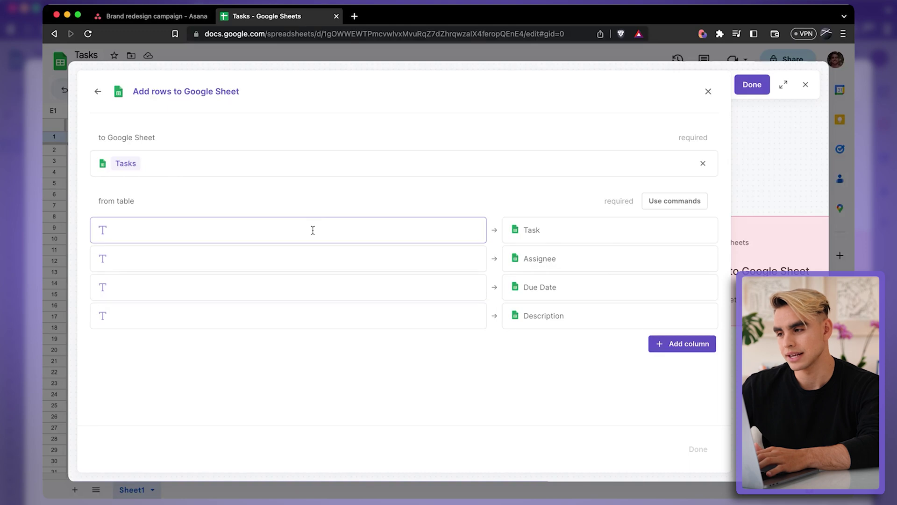
Step: Map the task Name to the Task column and Assignee name to the Assignee column
left_click(194, 230)
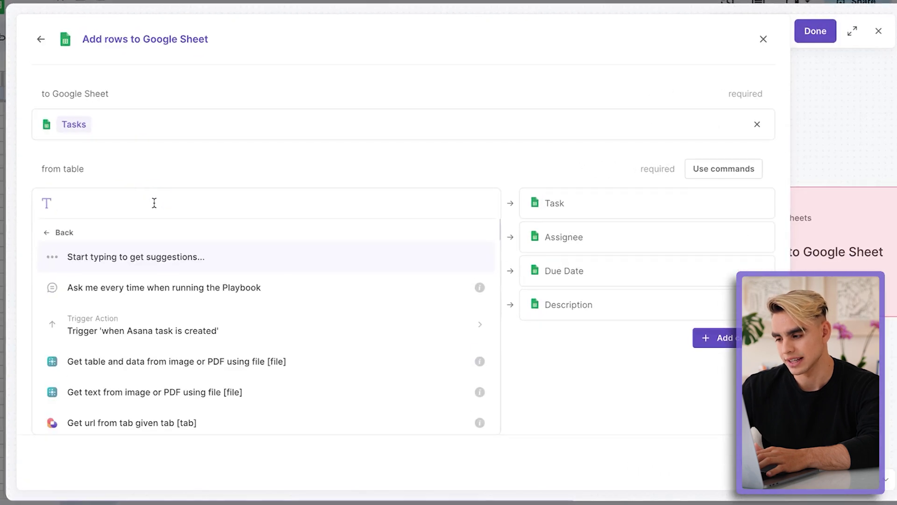
left_click(255, 324)
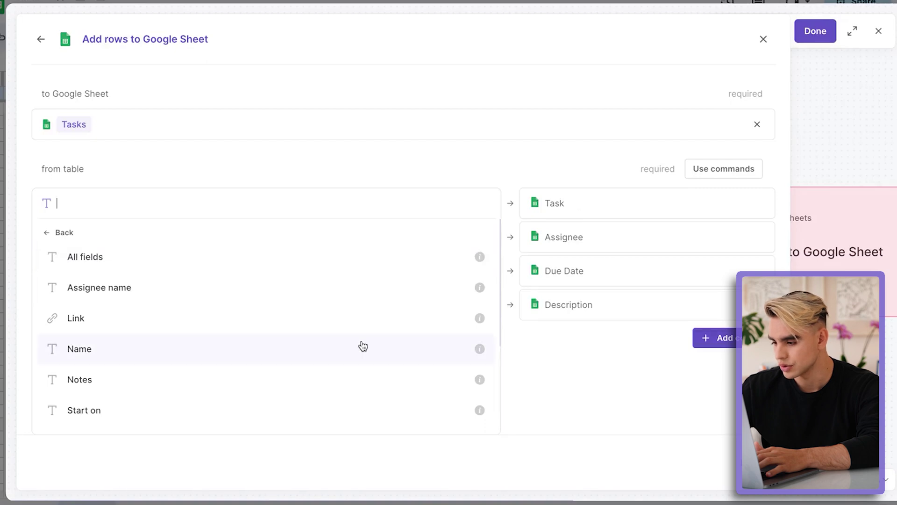
left_click(363, 346)
left_click(337, 240)
left_click(301, 350)
left_click(292, 322)
Step: Map Due time to the Due Date column and Notes to the Description column
left_click(282, 273)
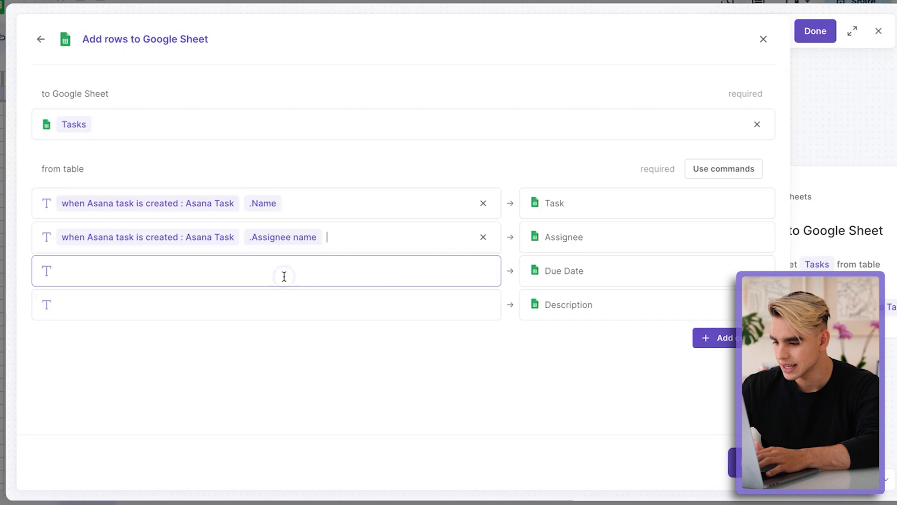
left_click(273, 377)
scroll(257, 421, "down", 5)
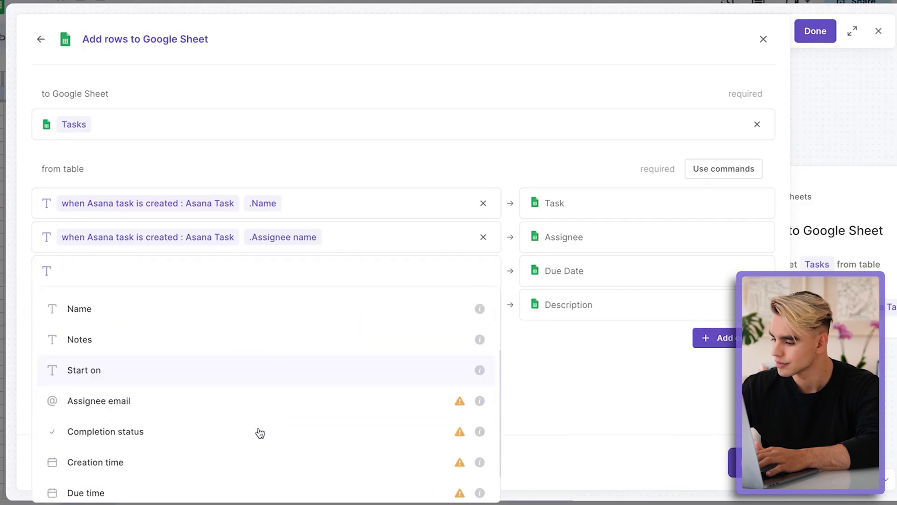
left_click(260, 441)
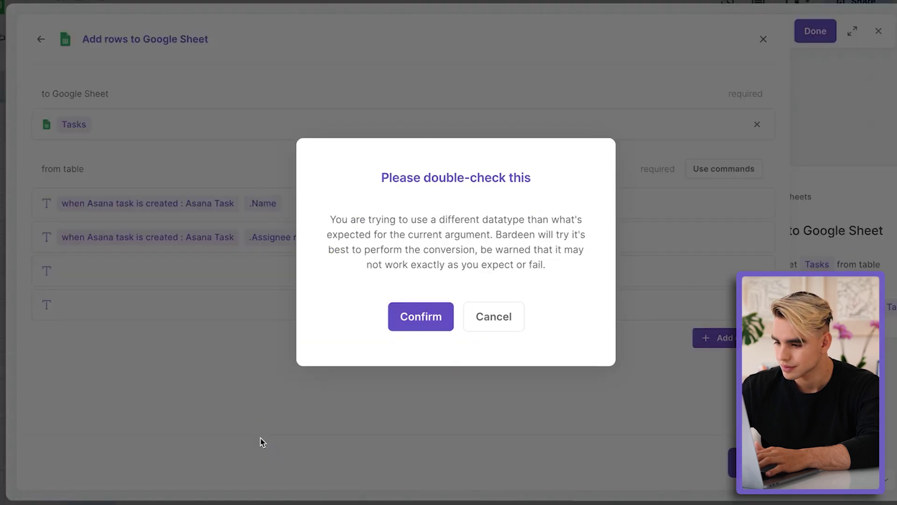
left_click(389, 324)
left_click(307, 311)
left_click(230, 166)
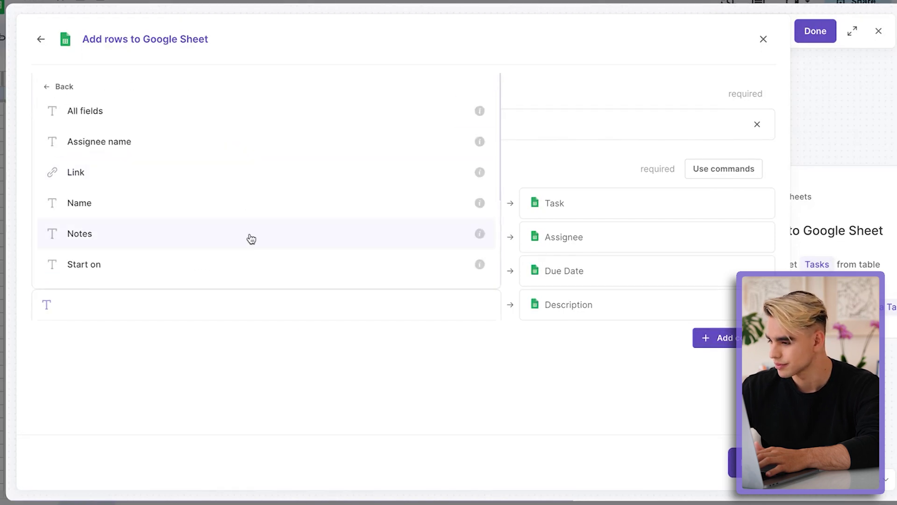
left_click(251, 239)
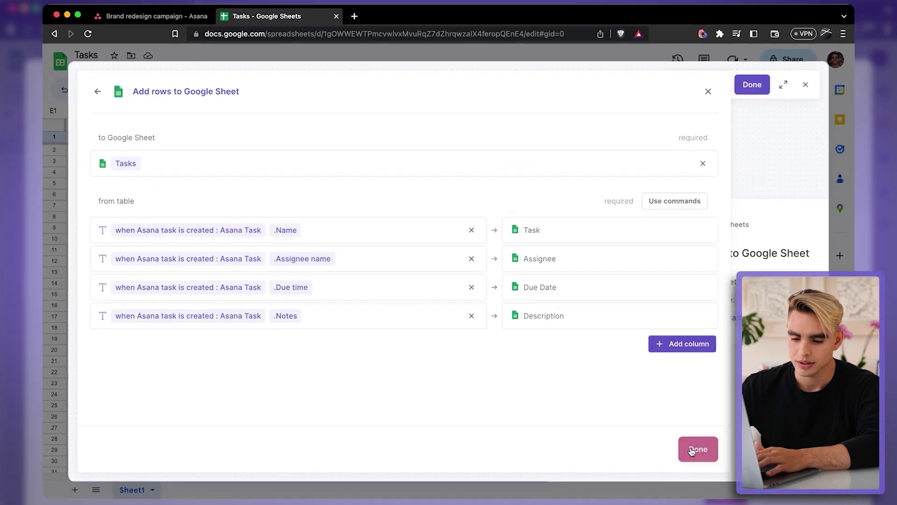
left_click(694, 450)
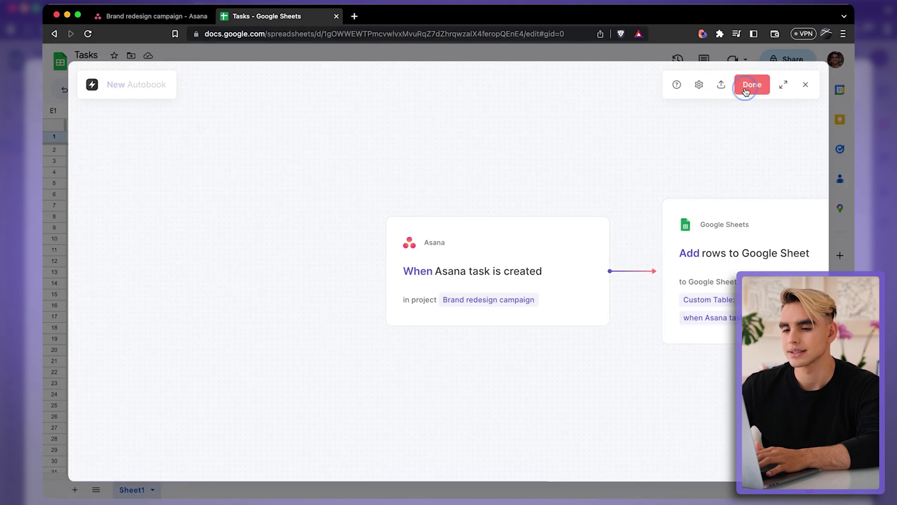
Step: Save the autobook as 'Asana to Sheets', switch it on, and check its activity
left_click(751, 85)
type("Asana to Sheets")
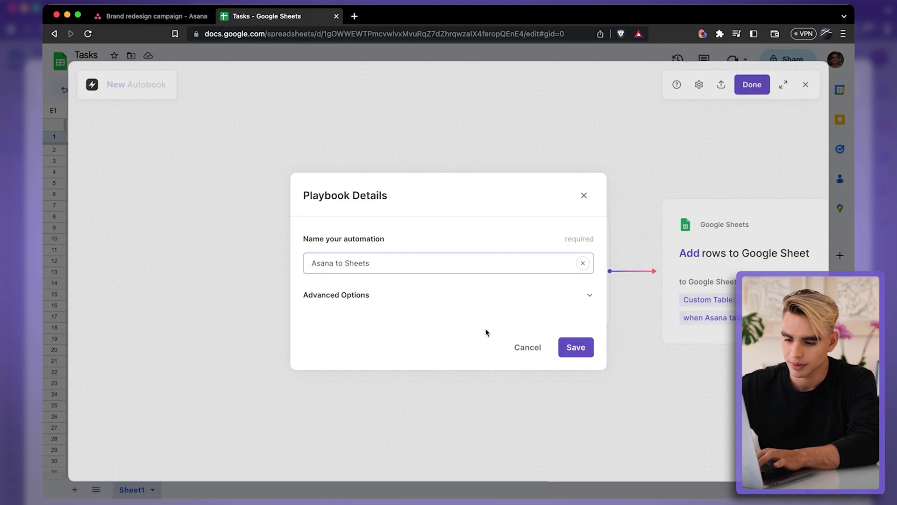
left_click(576, 351)
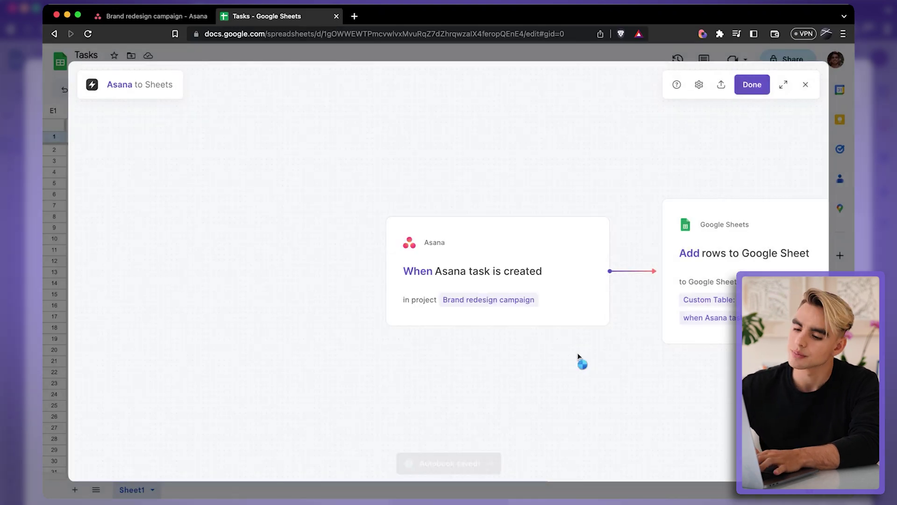
left_click(323, 256)
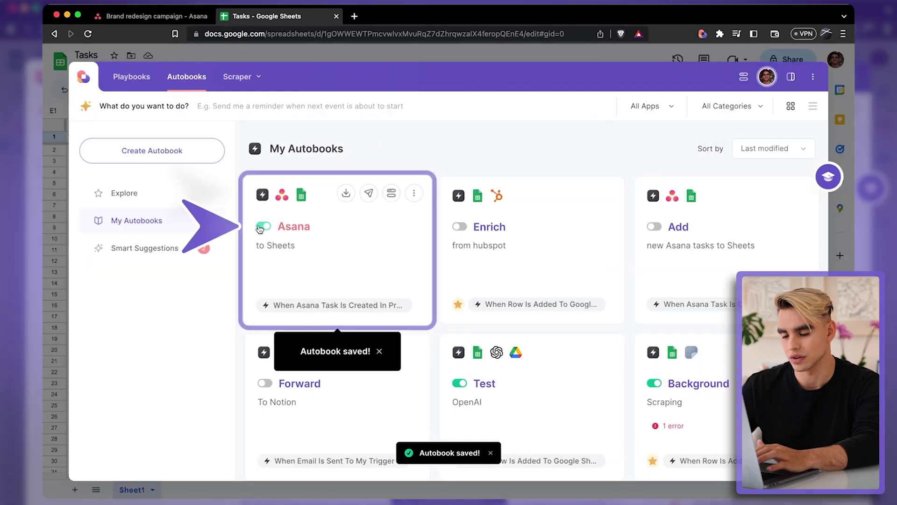
left_click(392, 195)
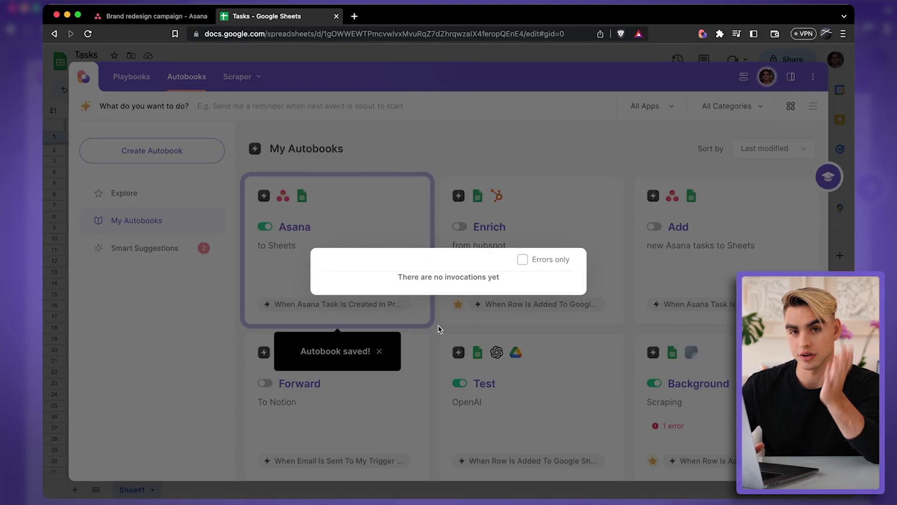
Step: Add an Asana task 'YouTube Videos' under To do, assign it, and set due date 05/22/23
left_click(166, 18)
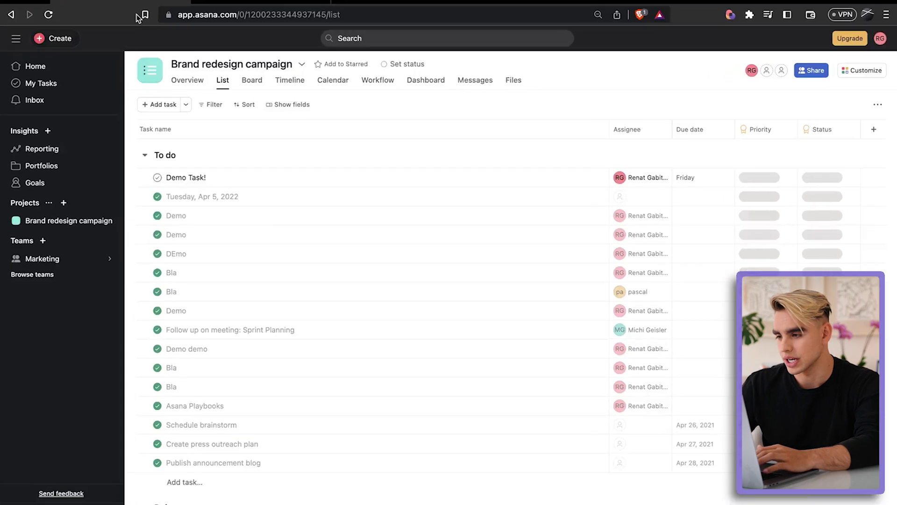
left_click(151, 104)
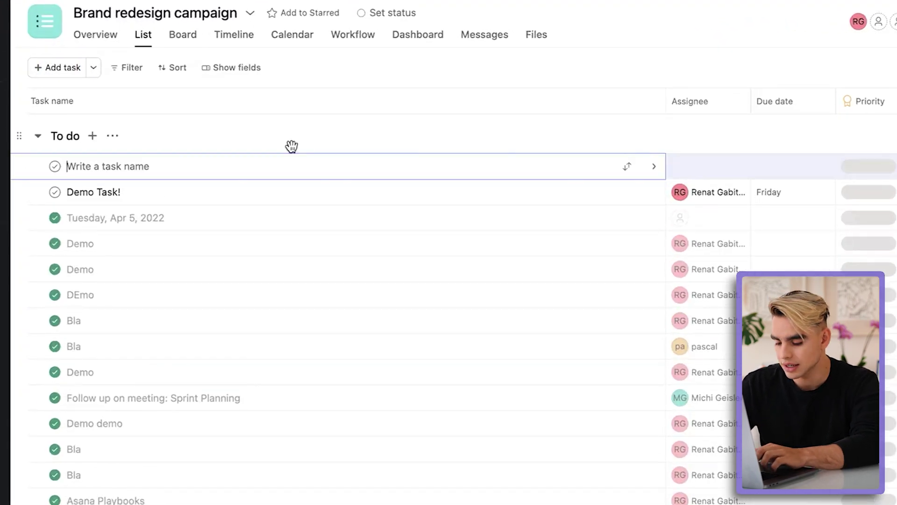
type("YouTube Vid")
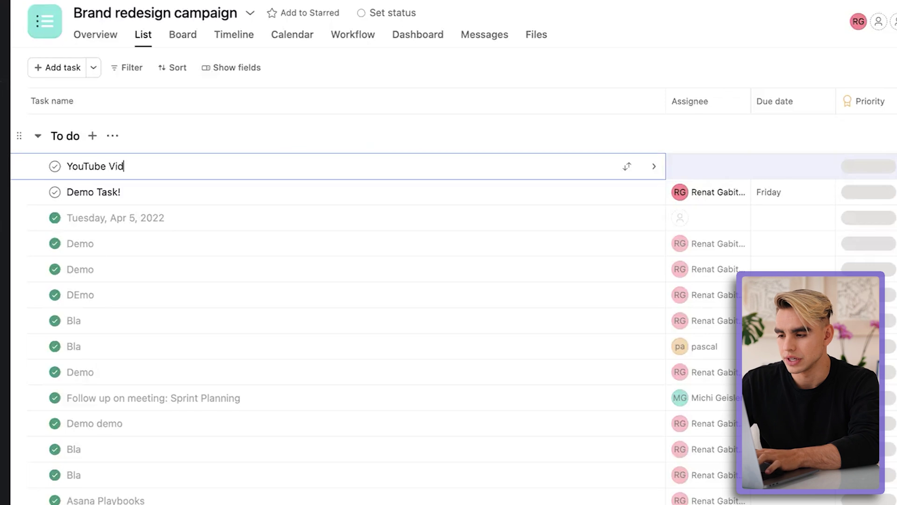
type("eos")
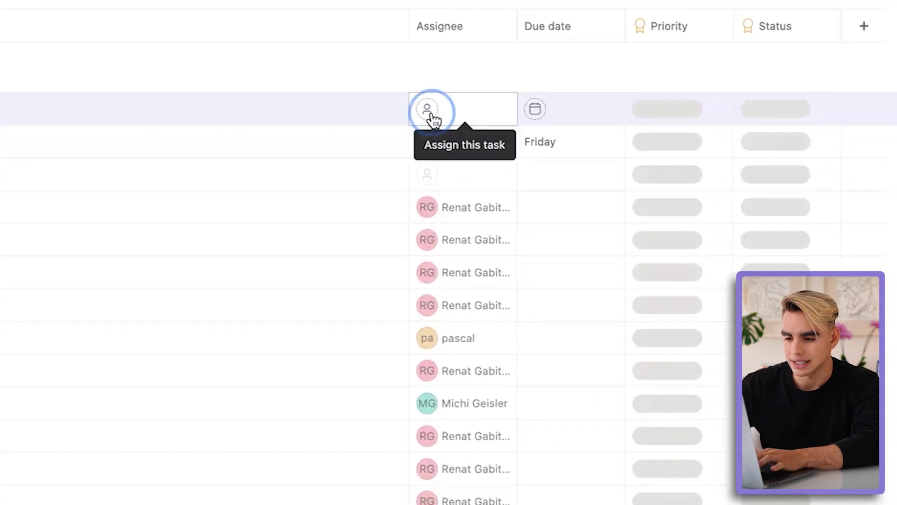
left_click(680, 166)
left_click(472, 148)
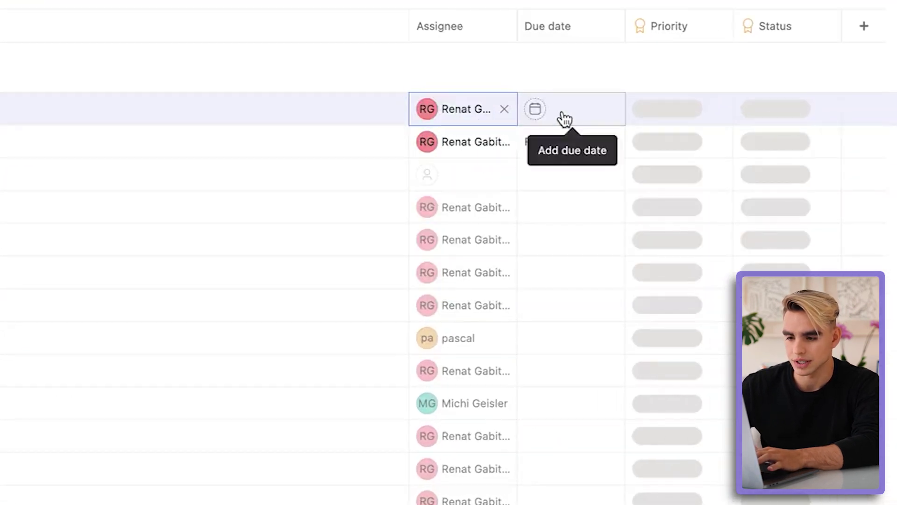
left_click(542, 111)
type("05/22/23")
left_click(649, 69)
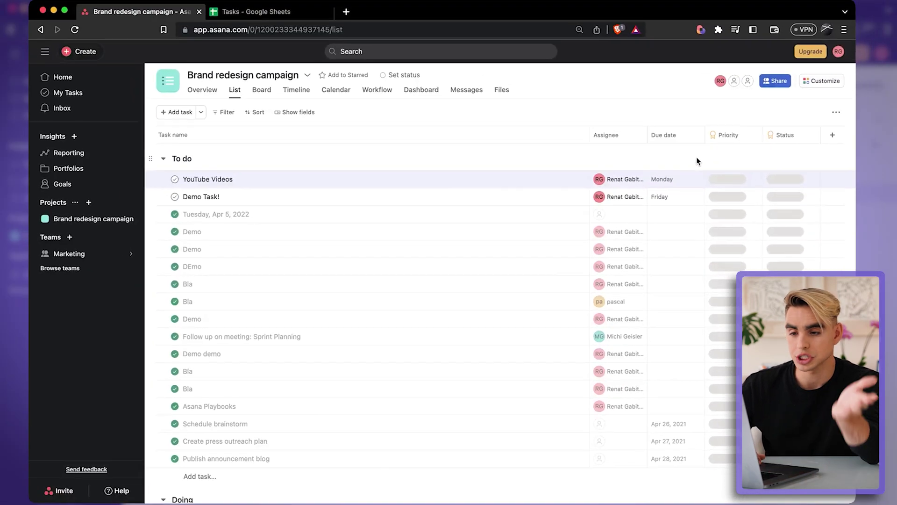
left_click(293, 13)
Step: Close the invocations dialog and Autobooks panel, select cell A3, then reopen Bardeen's Autobooks
left_click(58, 215)
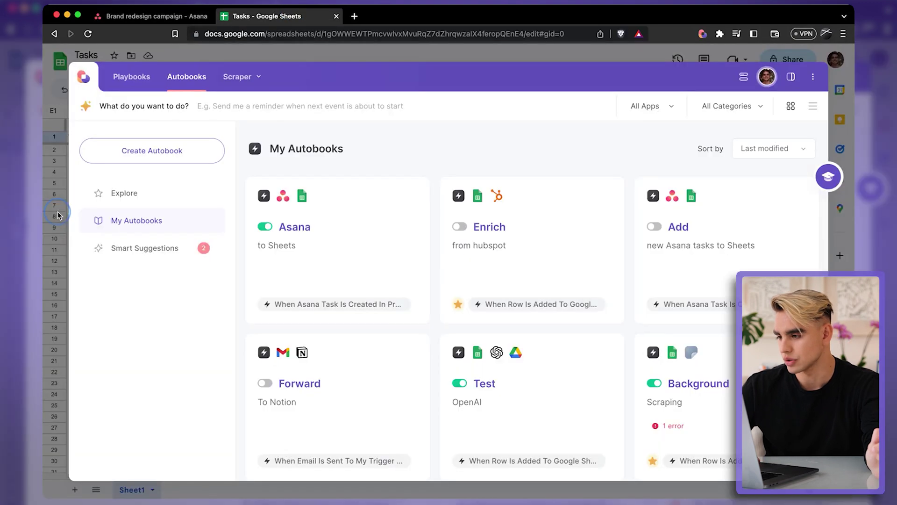
left_click(58, 215)
left_click(91, 165)
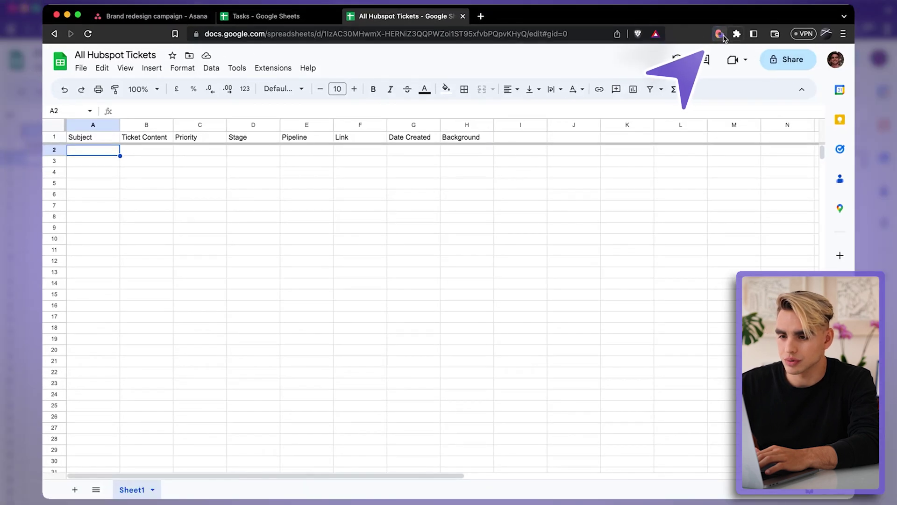
left_click(720, 34)
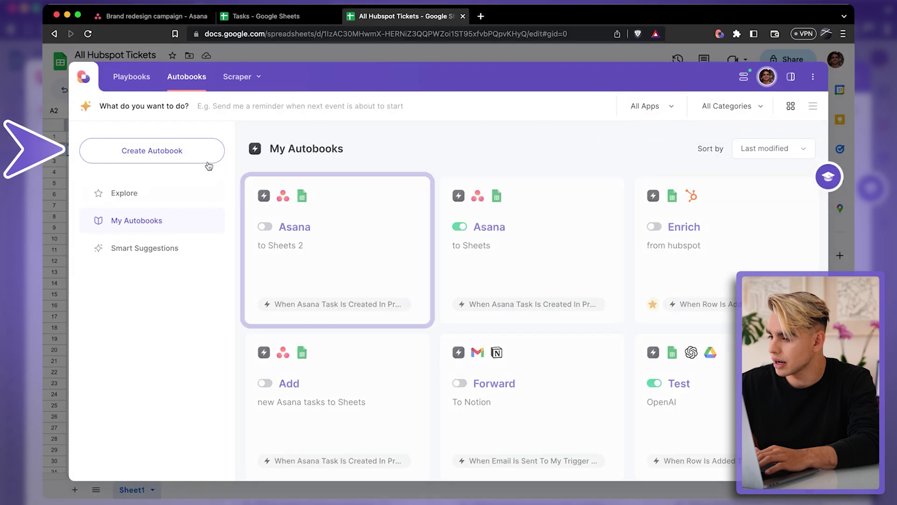
Step: Create an Autobook with a Google Sheets 'When row is added' trigger watching the All Hubspot Tickets sheet
left_click(198, 156)
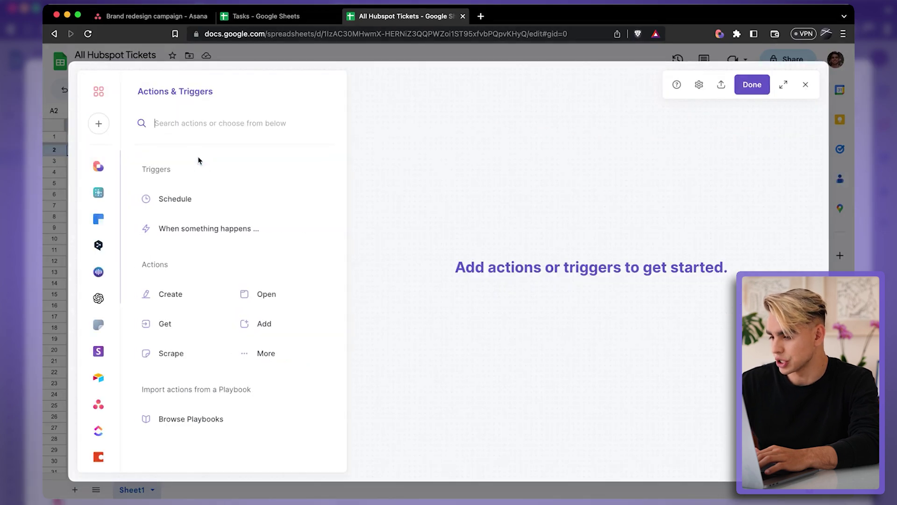
scroll(39, 234, "down", 5)
left_click(39, 277)
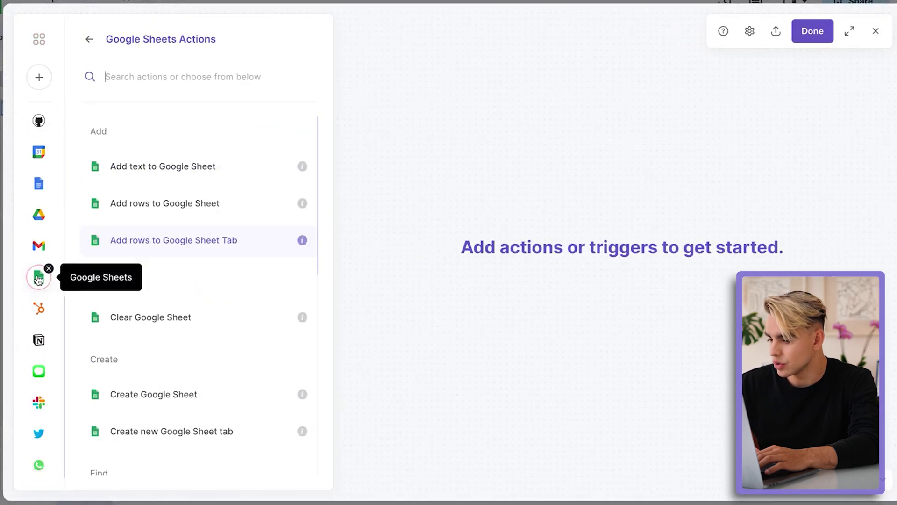
scroll(220, 308, "down", 5)
scroll(220, 309, "down", 3)
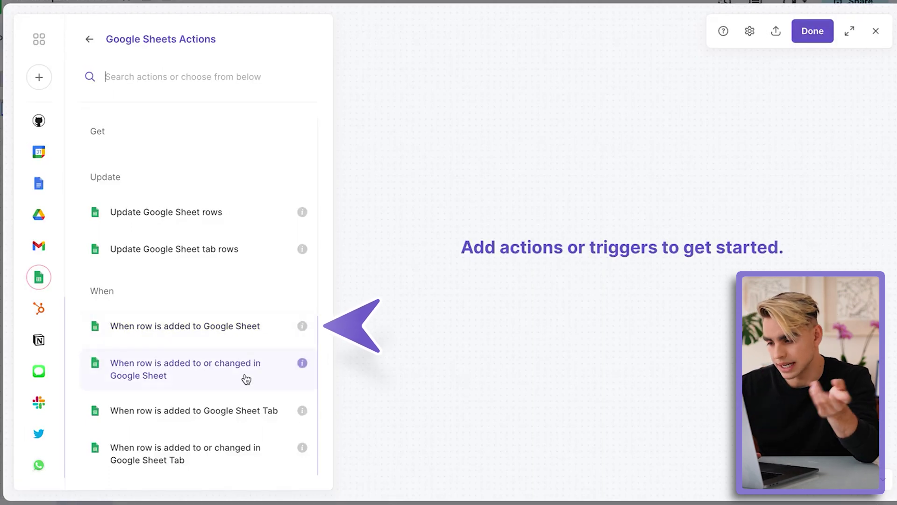
left_click(234, 343)
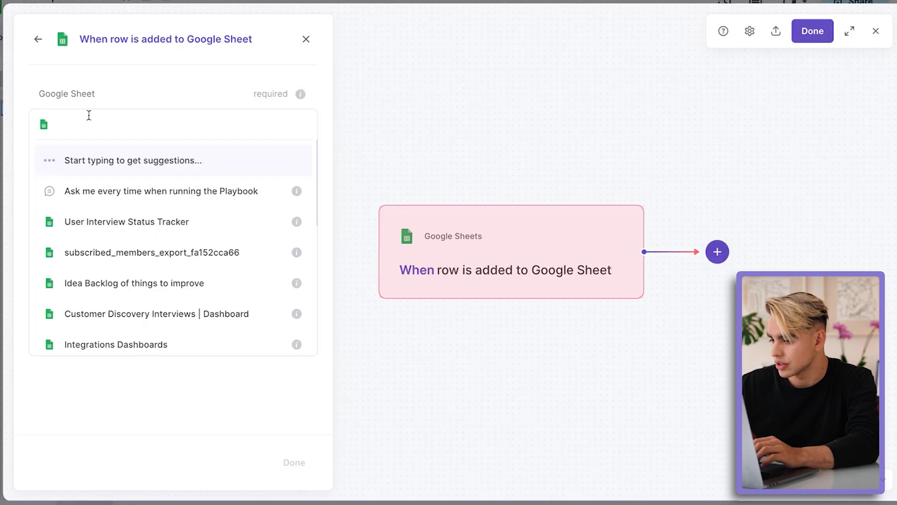
type("All Hubs")
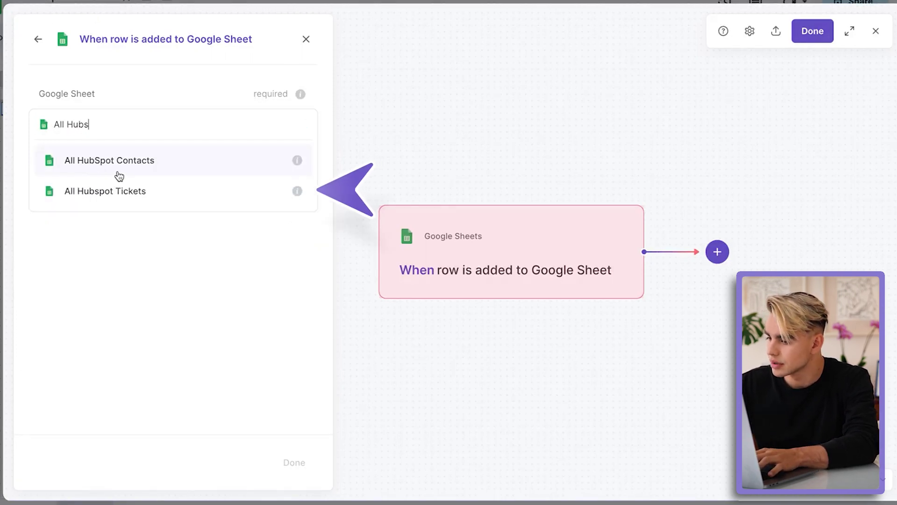
left_click(136, 187)
left_click(301, 459)
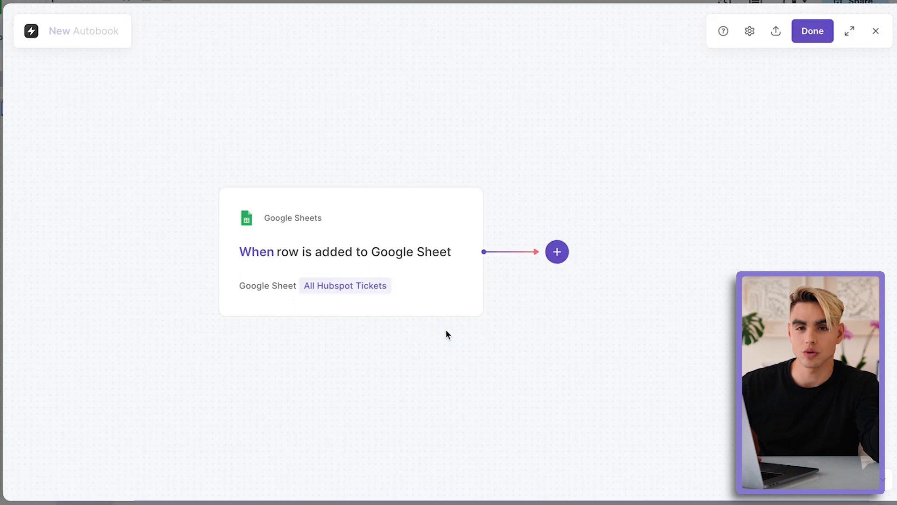
Step: Add a HubSpot 'Create HubSpot ticket' action after the trigger
left_click(557, 255)
left_click(578, 288)
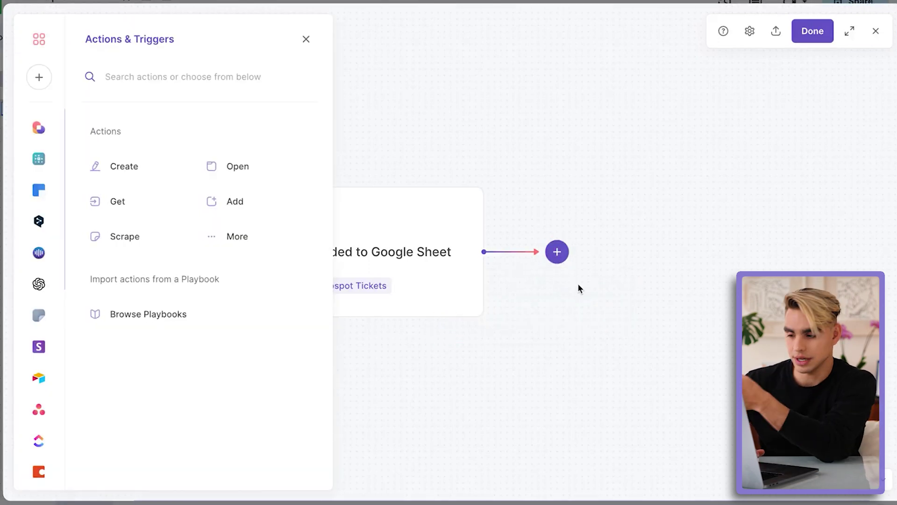
scroll(50, 384, "down", 10)
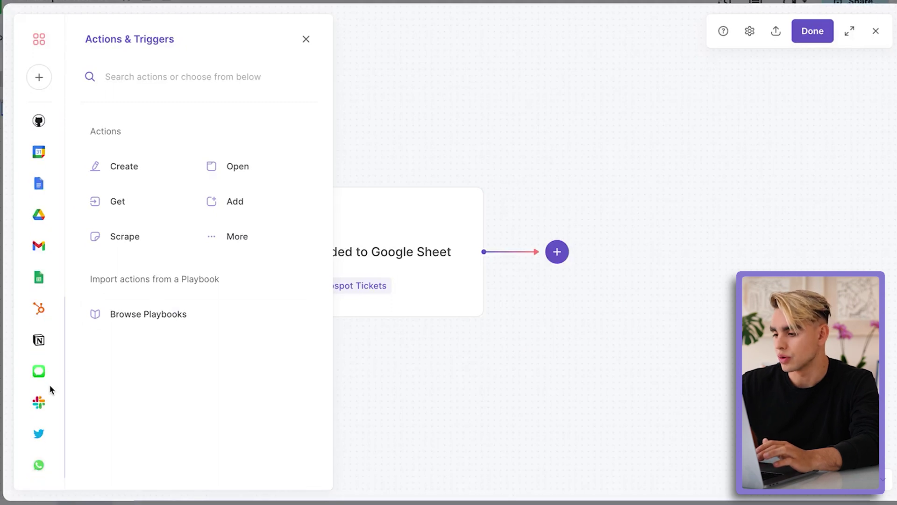
left_click(46, 311)
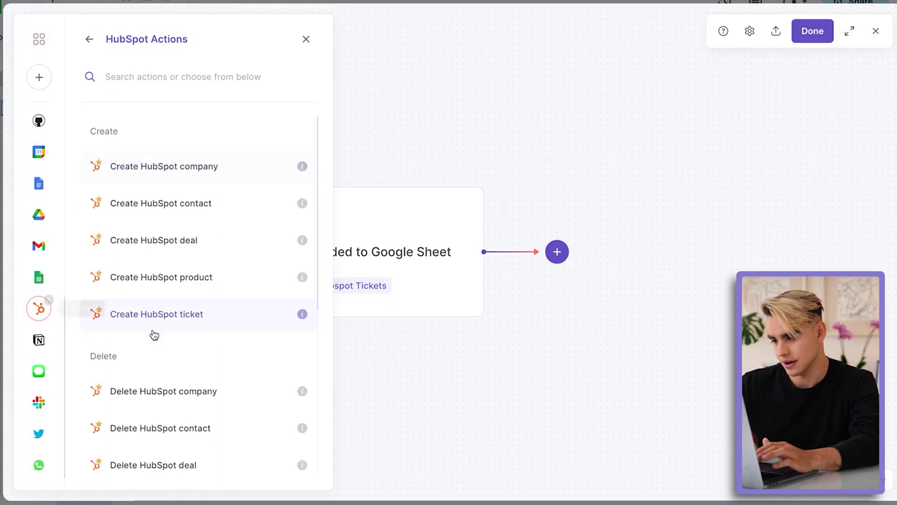
left_click(225, 313)
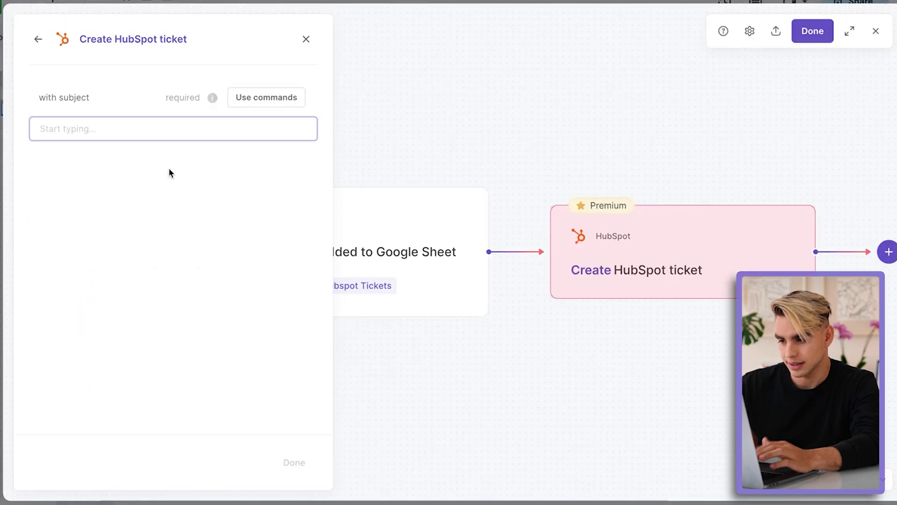
Step: Fill the ticket subject from the row's Subject, in Support Pipeline at stage New
left_click(145, 133)
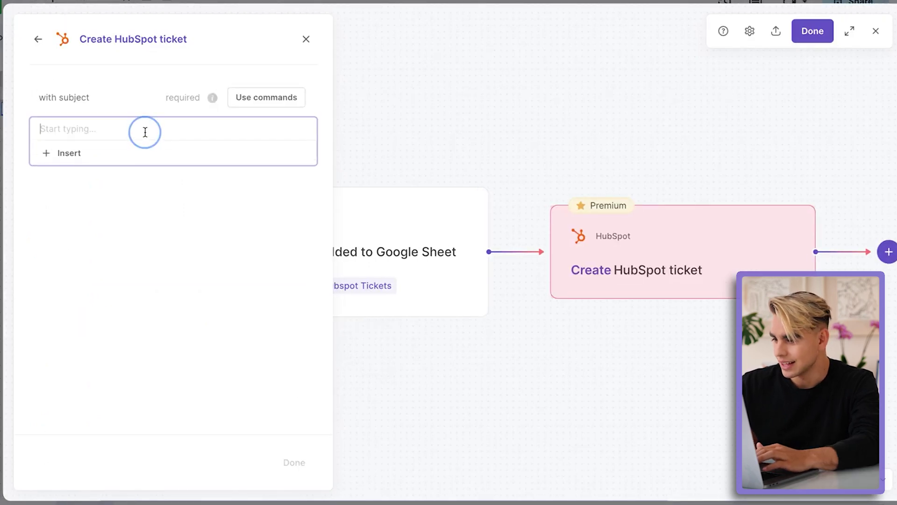
left_click(83, 154)
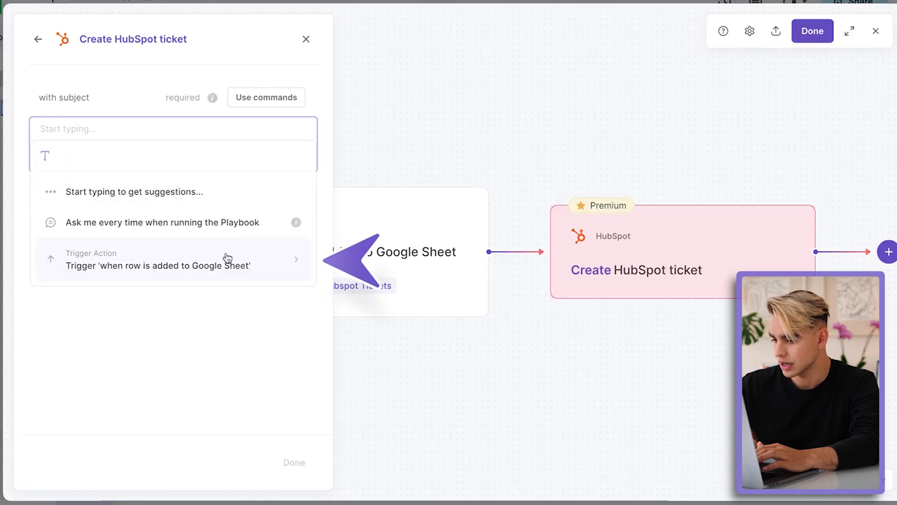
left_click(228, 258)
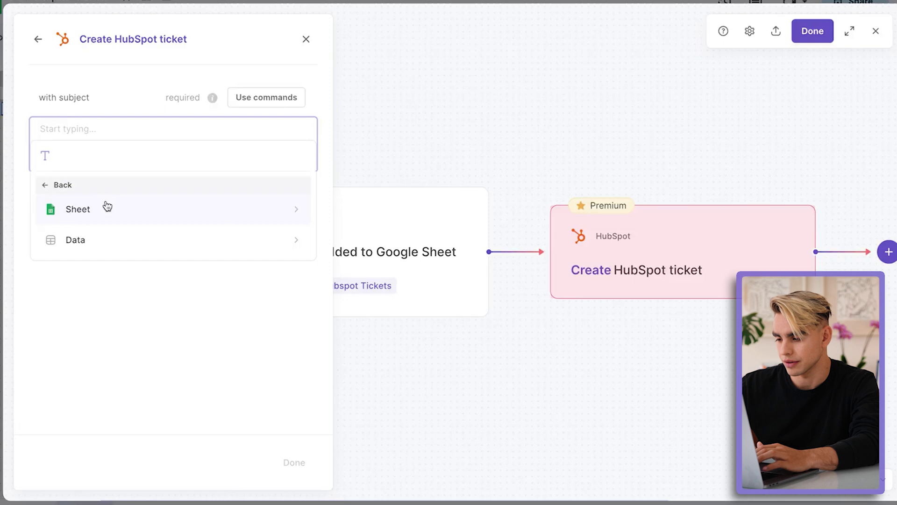
left_click(143, 236)
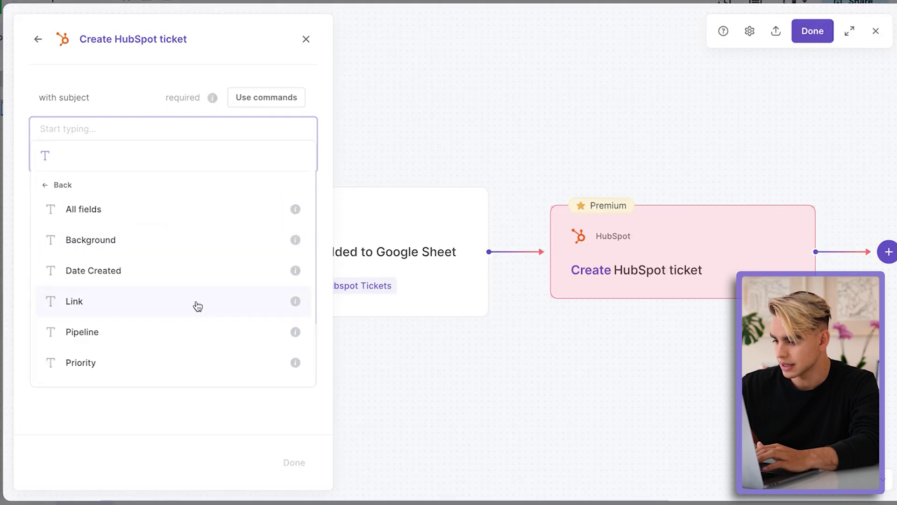
scroll(198, 306, "down", 2)
left_click(207, 329)
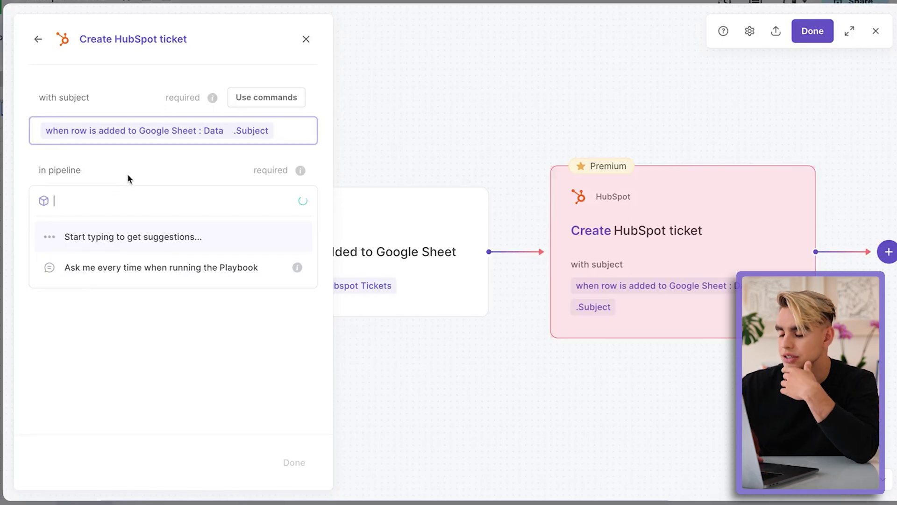
left_click(203, 286)
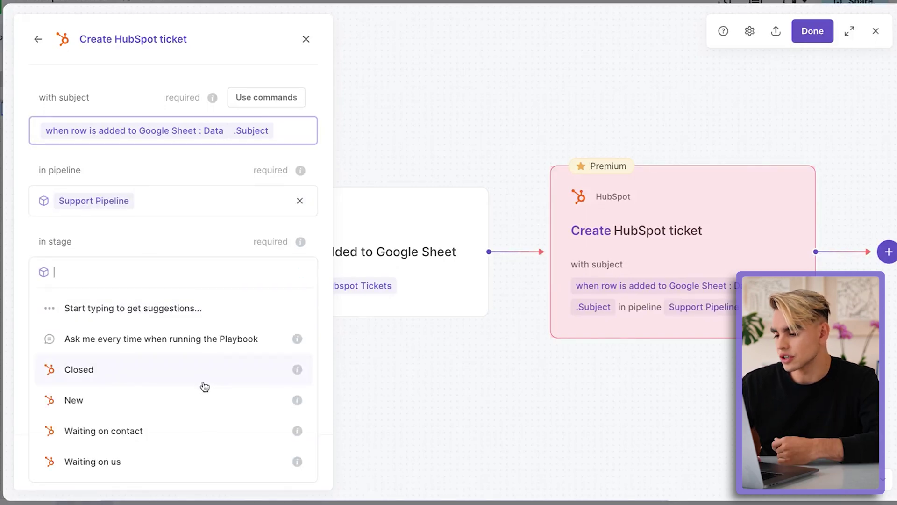
left_click(211, 398)
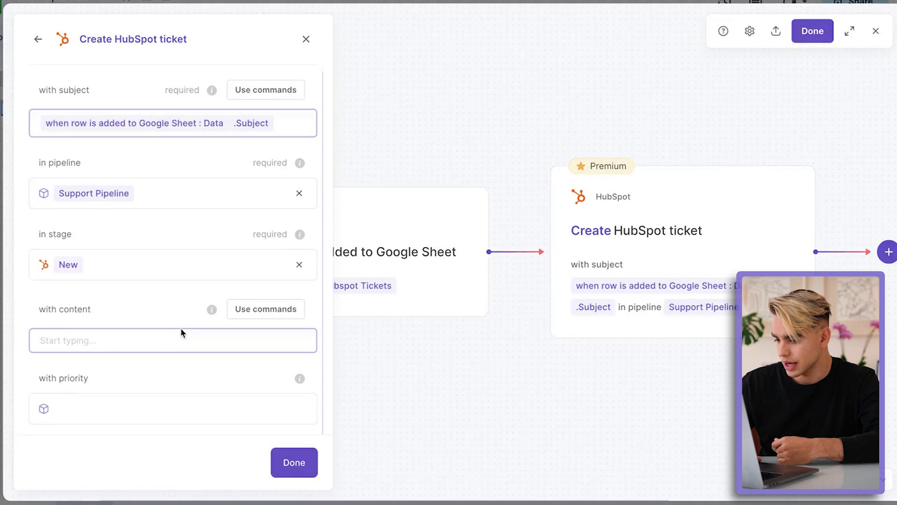
Step: Fill the ticket content from the row's Ticket Content and finish the step
left_click(177, 339)
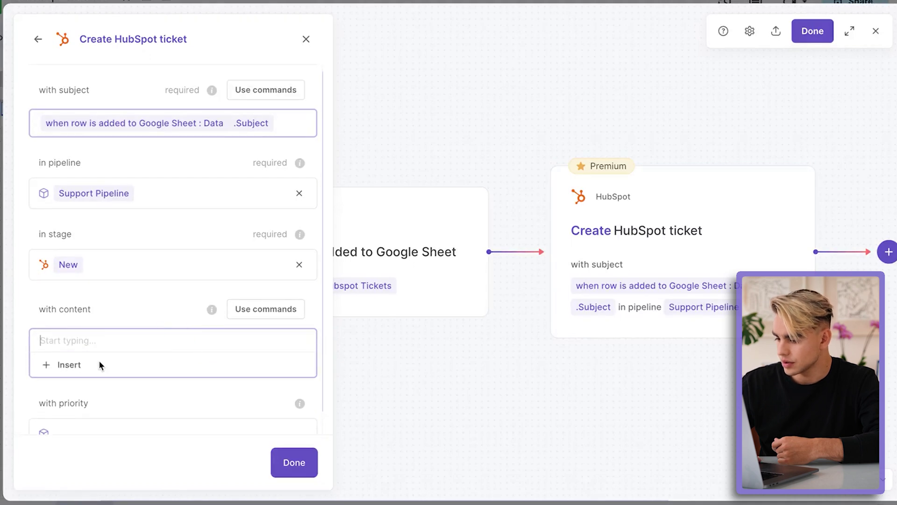
left_click(75, 369)
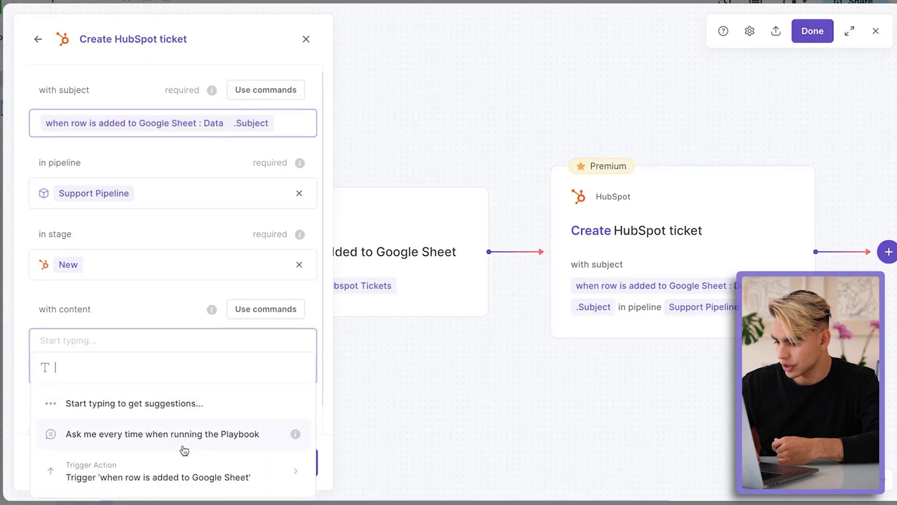
left_click(196, 468)
left_click(200, 462)
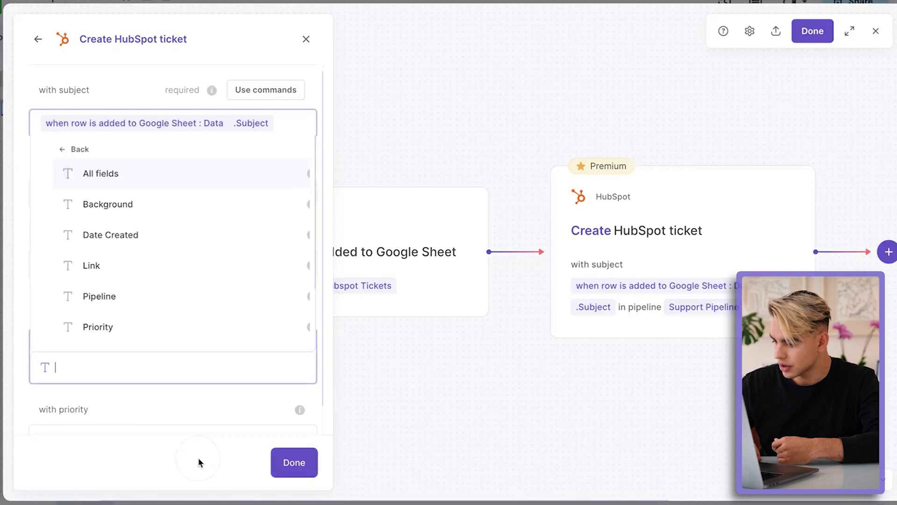
scroll(153, 246, "down", 2)
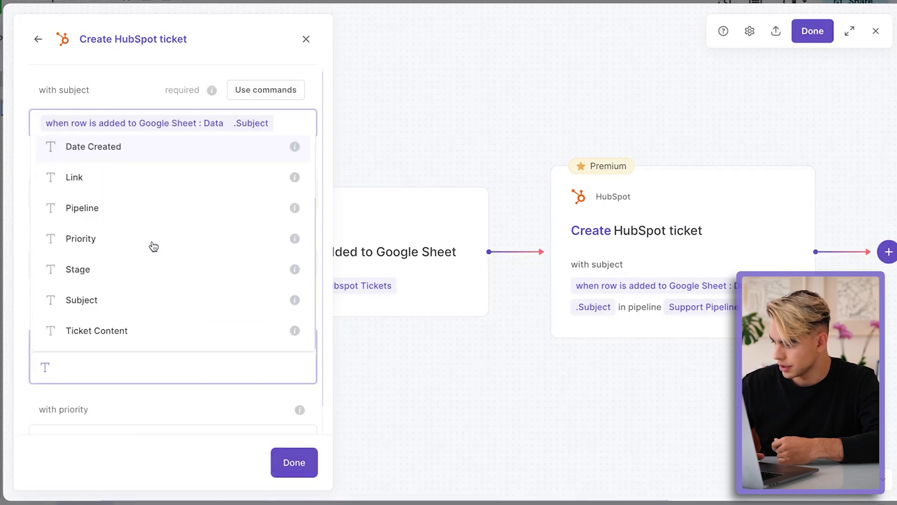
left_click(146, 319)
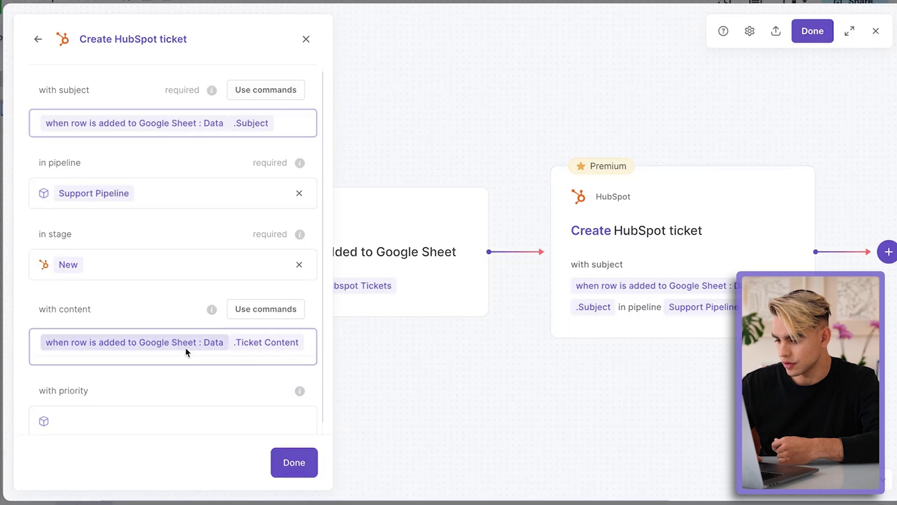
left_click(294, 463)
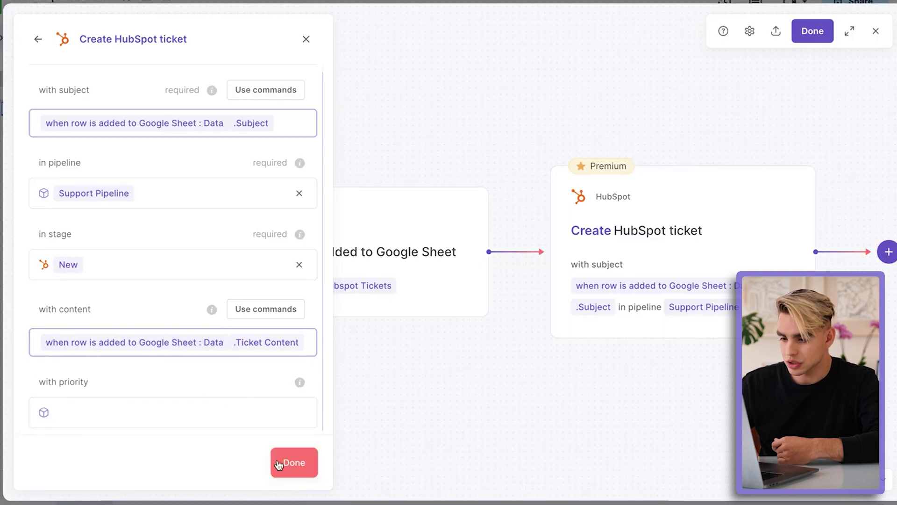
Step: Save the autobook as 'Sheets to Hubspot Tickets' and close the Bardeen panel
left_click(815, 34)
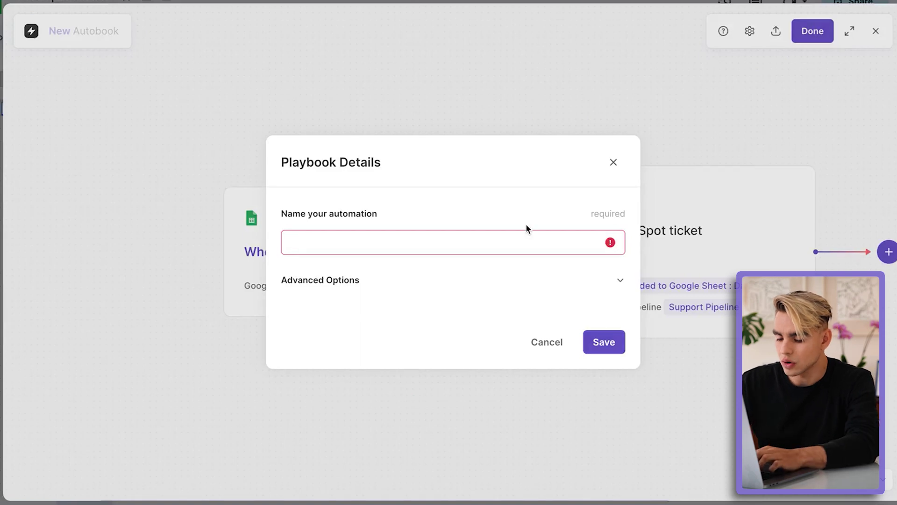
type("Sheets to")
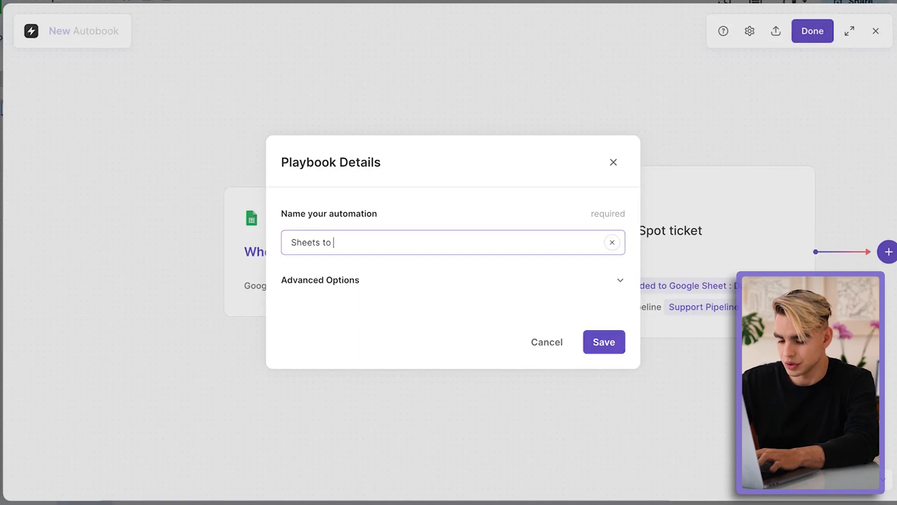
type(" Hubspot Tic")
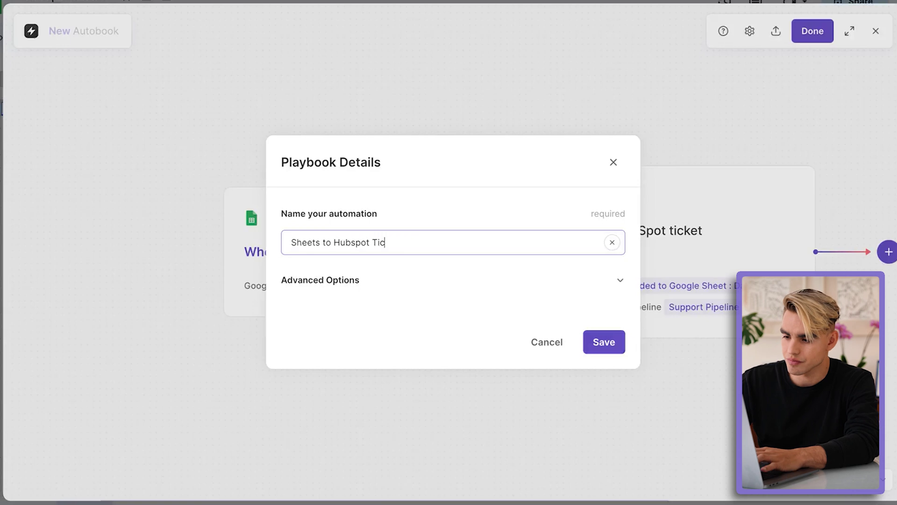
type("kets")
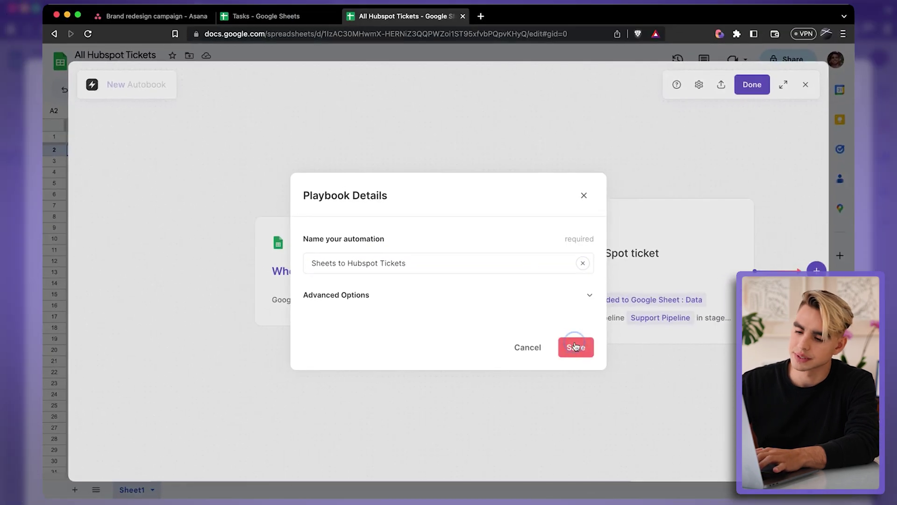
left_click(575, 346)
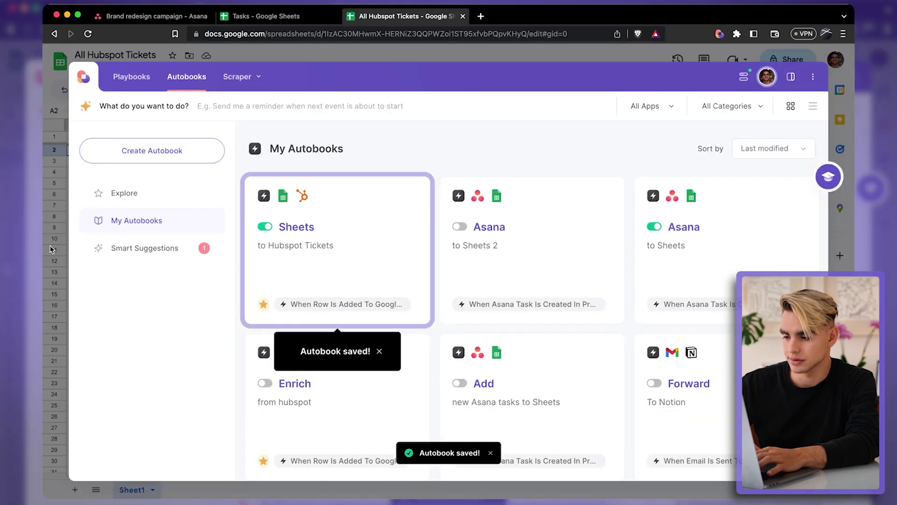
left_click(51, 249)
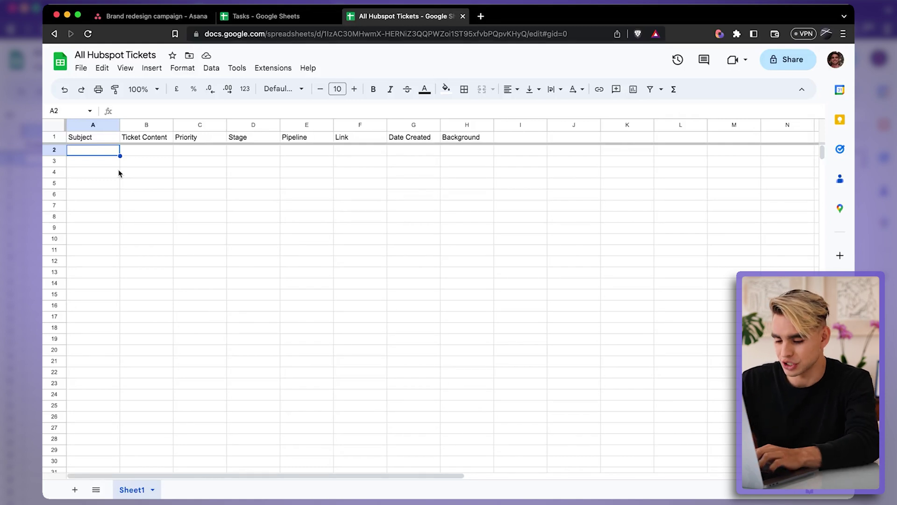
Step: Enter 'Fix something on the website' in A2 and paste a Lorem ipsum description into B2
type("Fix something o")
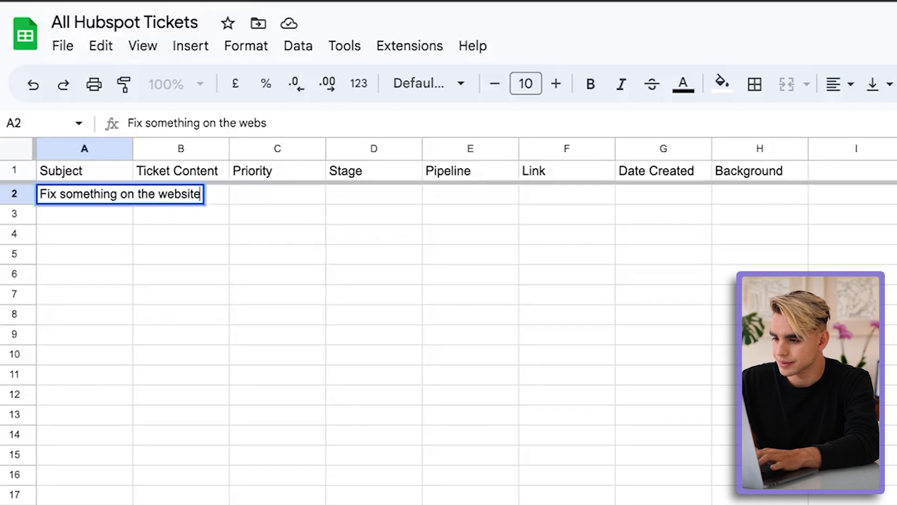
key("Tab")
key("ctrl+v")
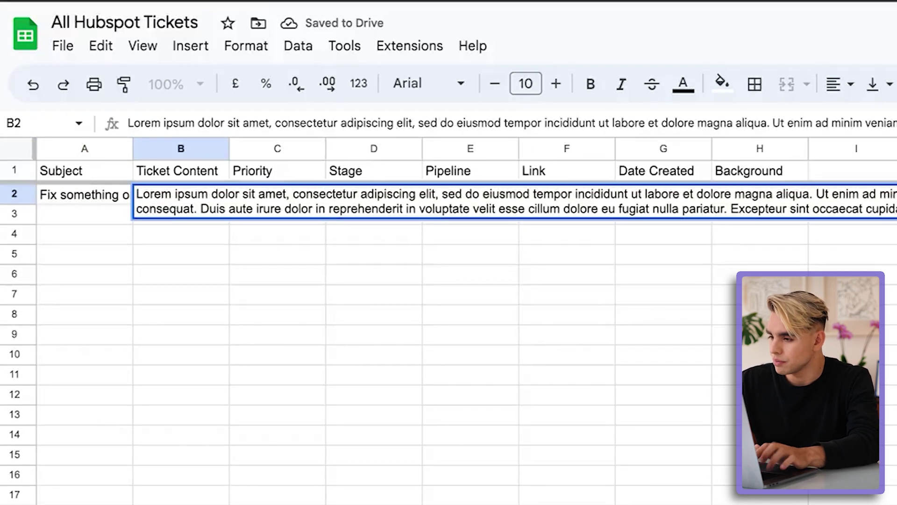
key("Return")
Step: Check the B2 description, move to row 3, and bring up the Bardeen autobooks list
left_click(181, 195)
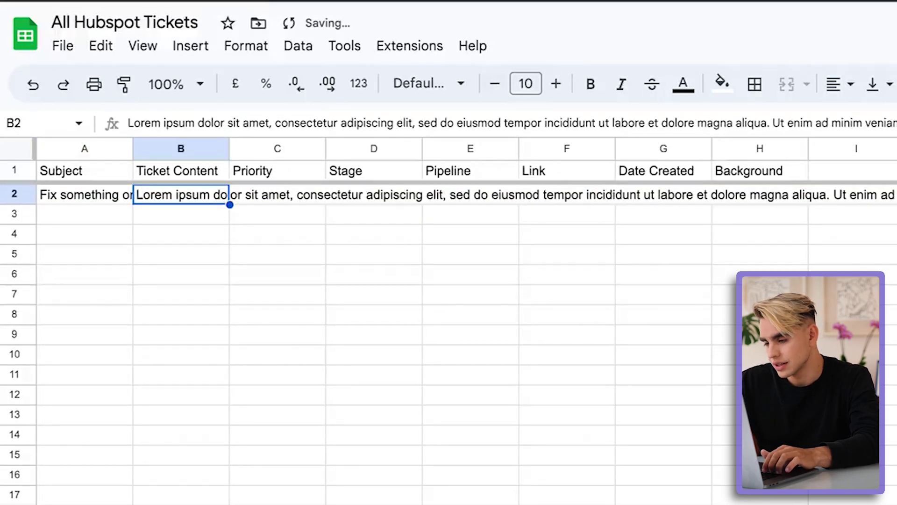
left_click(277, 195)
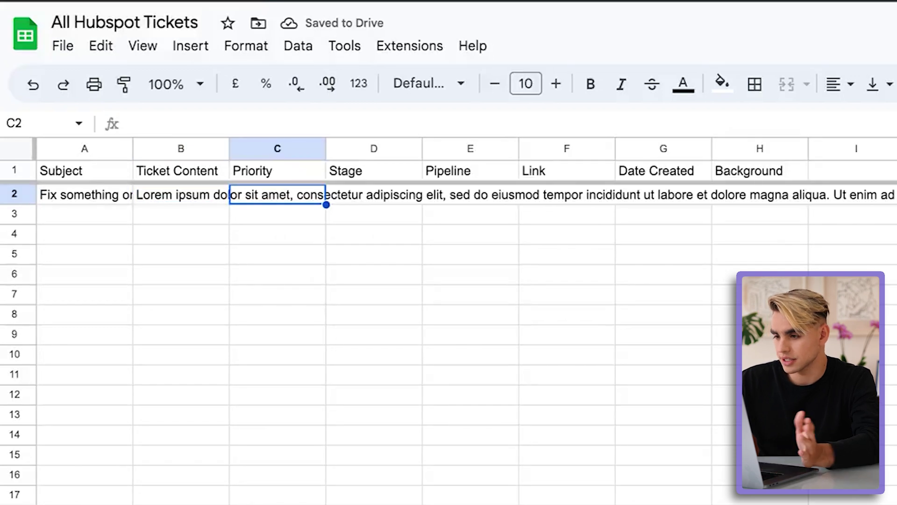
key("Return")
key("Left")
key("Left")
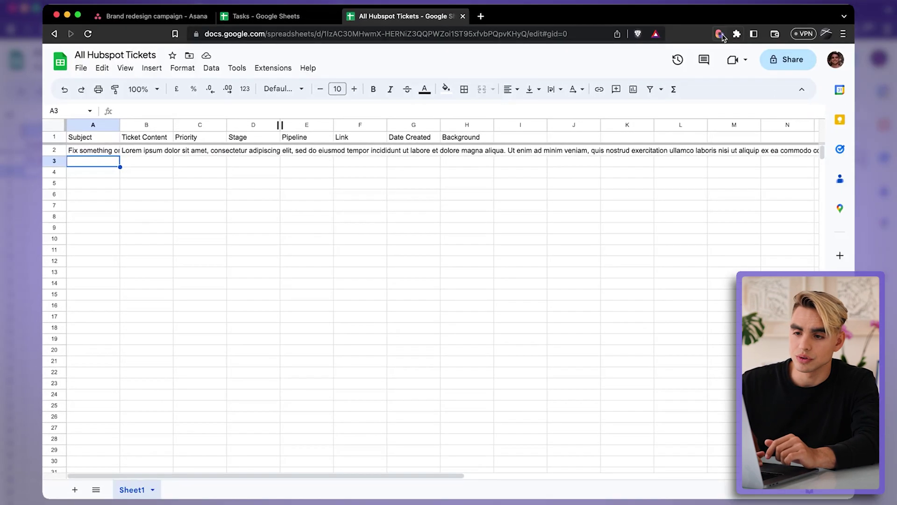
left_click(720, 34)
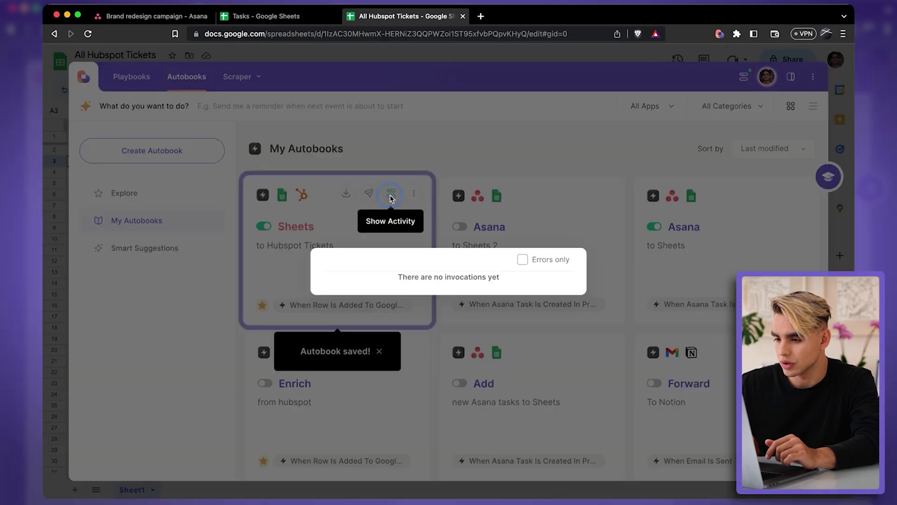
Step: Show the Sheets to Hubspot Tickets activity and view the HubSpot ticket it created
left_click(391, 193)
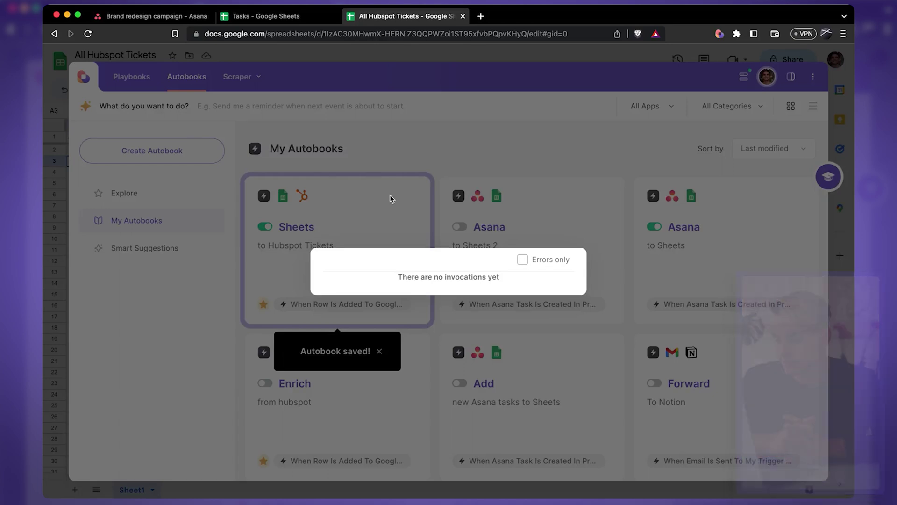
left_click(341, 305)
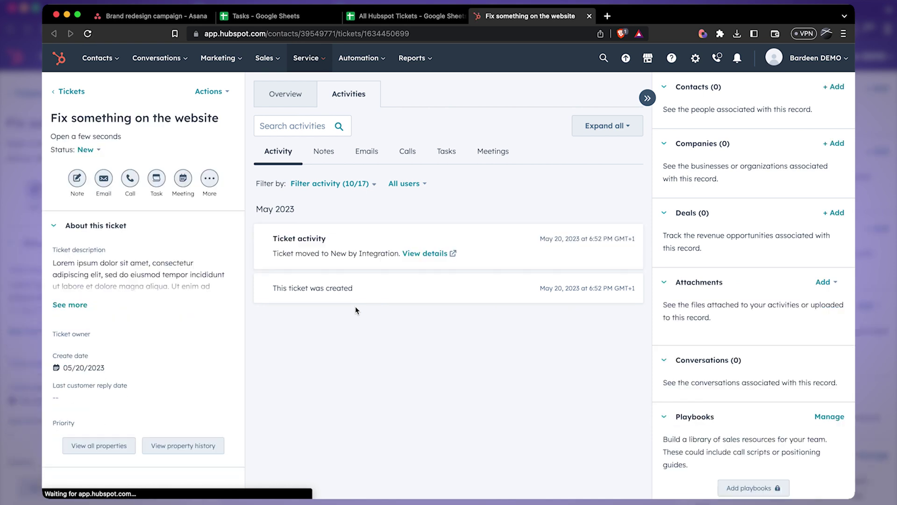
Step: Expand the full description of the 'Fix something on the website' ticket
left_click(70, 306)
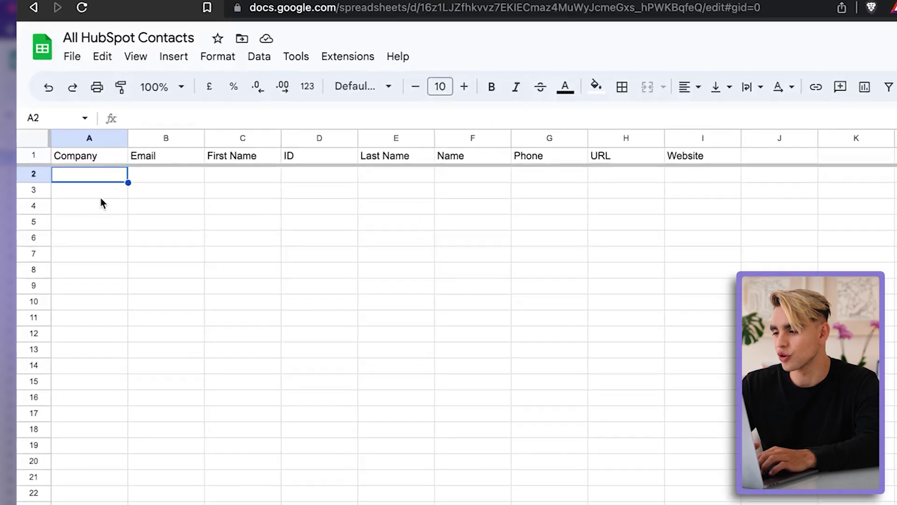
Step: Select cell B2 in All HubSpot Contacts and start a new autobook from Bardeen
left_click(164, 193)
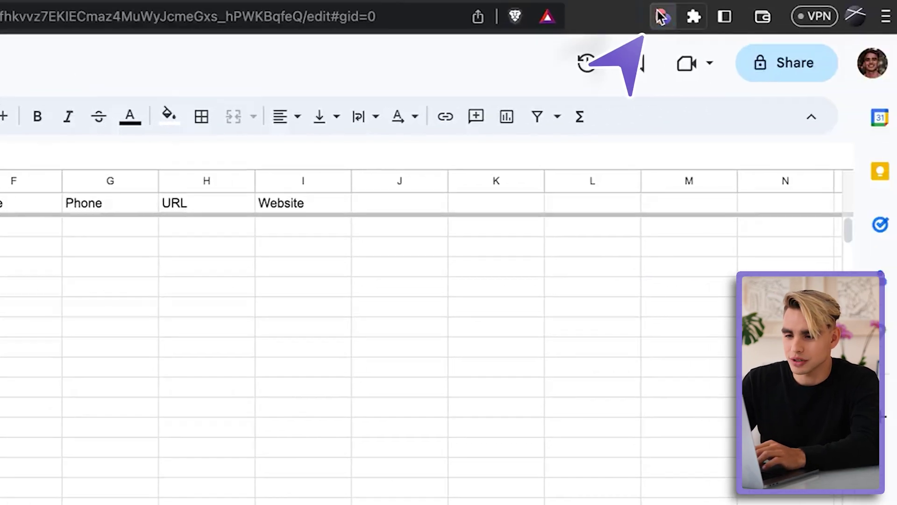
left_click(661, 16)
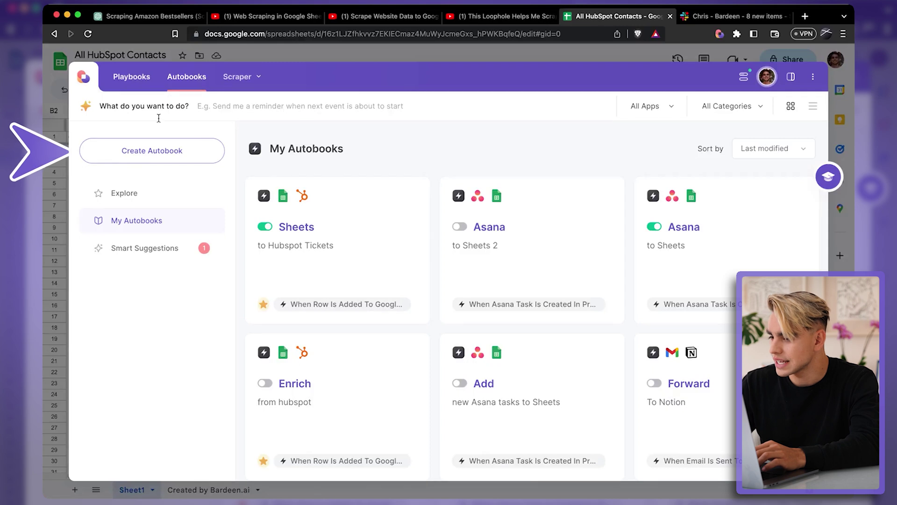
left_click(152, 151)
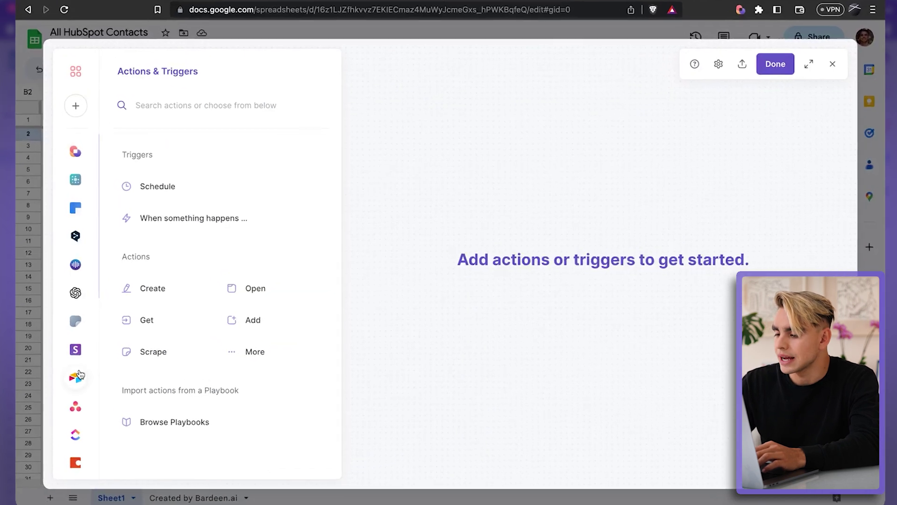
Step: Add a Google Sheets 'Get table from Google Sheet' step
scroll(80, 374, "down", 5)
left_click(74, 297)
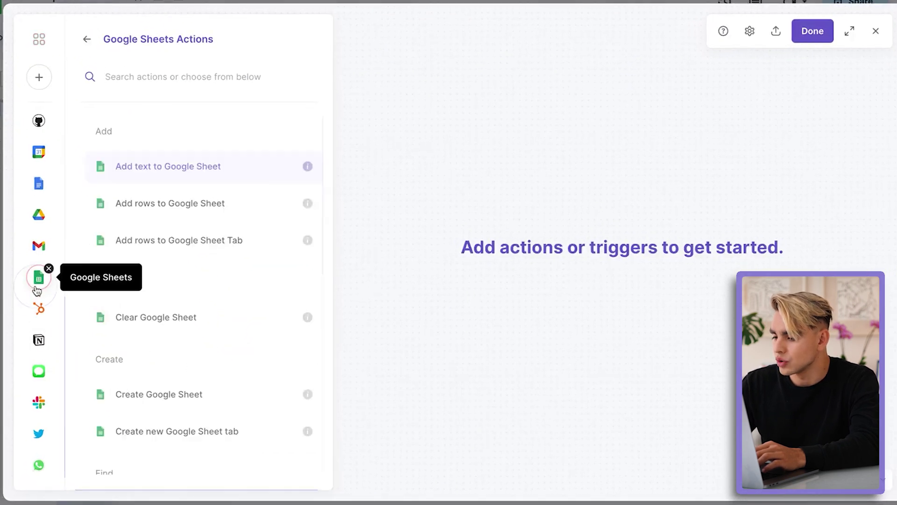
scroll(220, 297, "down", 5)
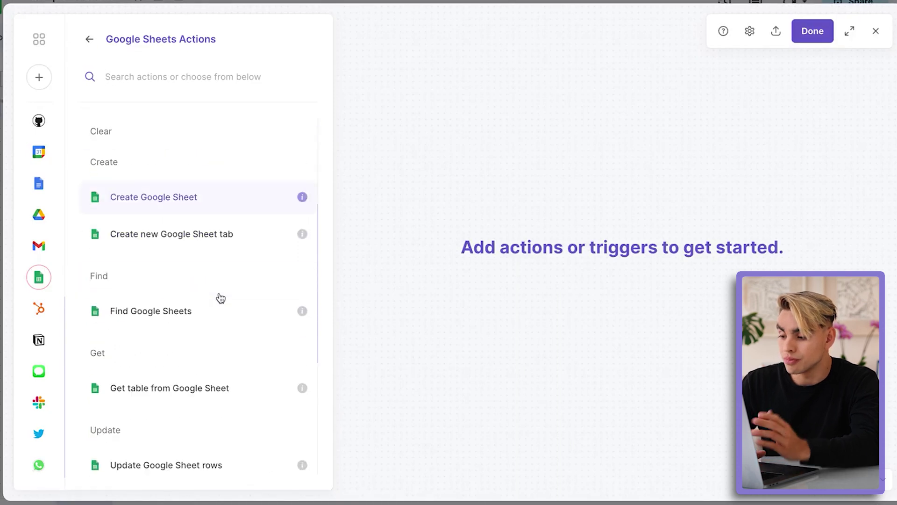
scroll(220, 298, "down", 1)
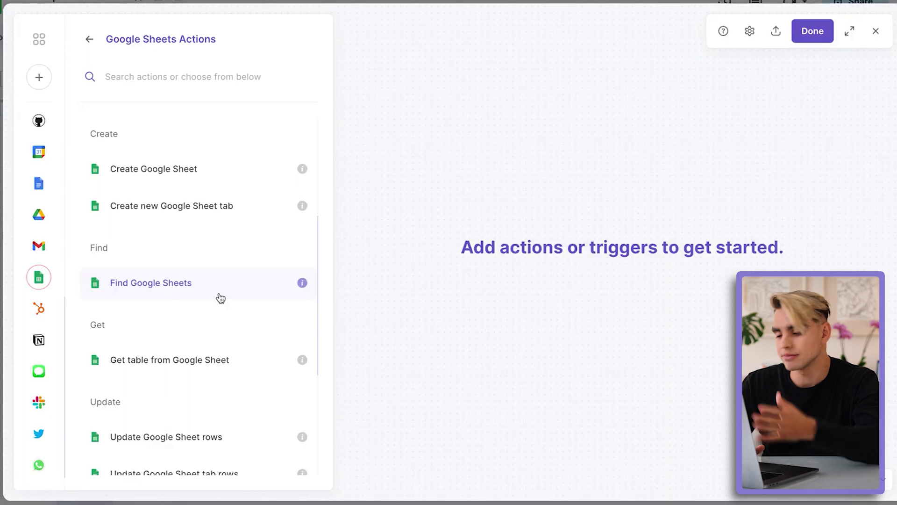
scroll(220, 298, "down", 1)
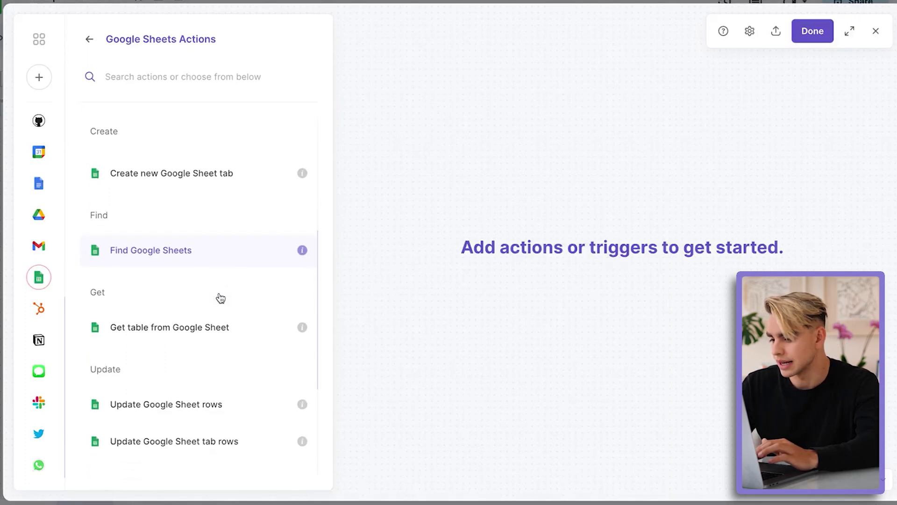
left_click(237, 333)
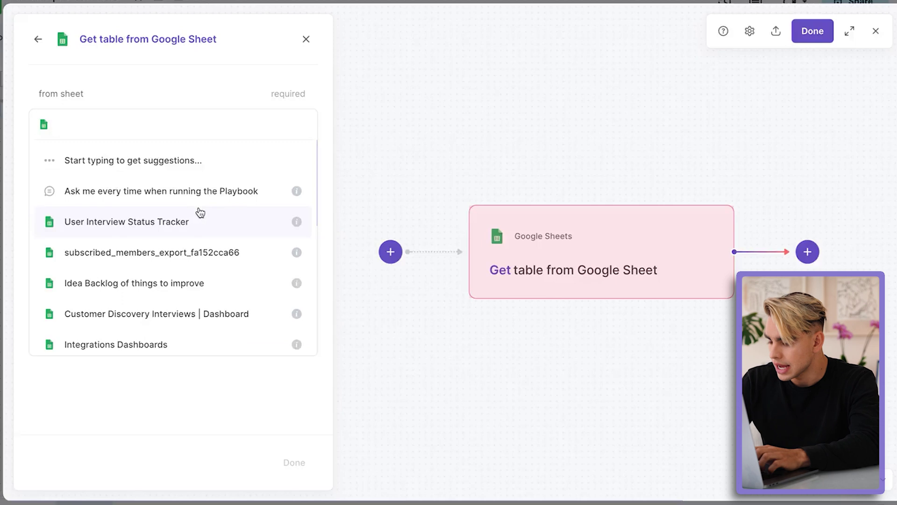
Step: Point the table step at All HubSpot Contacts, Sheet1, and add a new action after it
type("All")
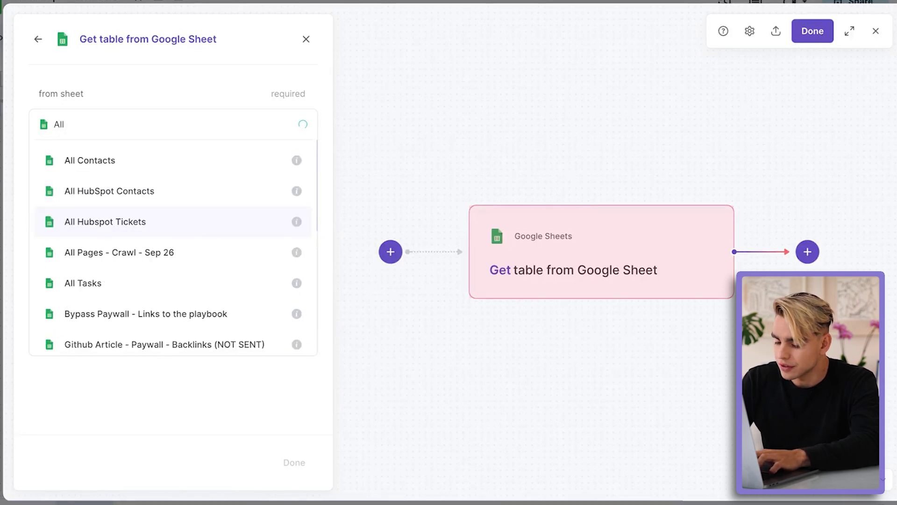
type(" Hub")
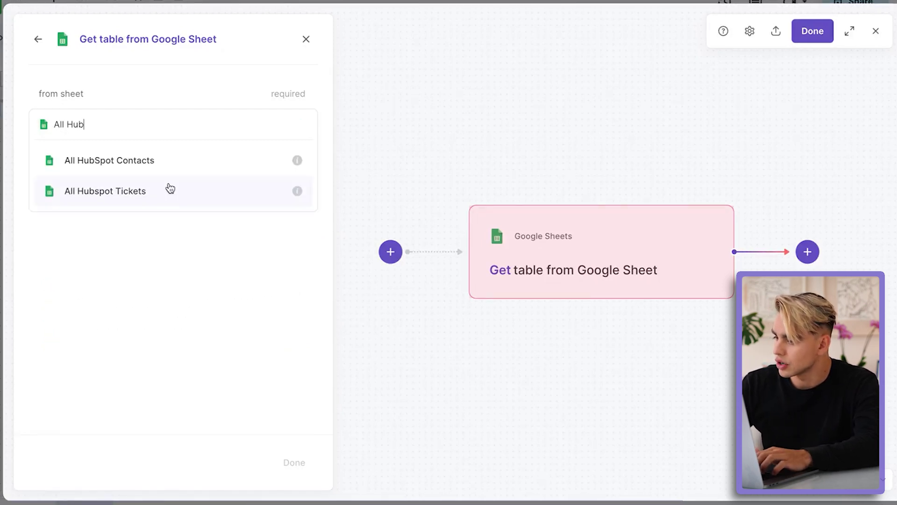
left_click(168, 163)
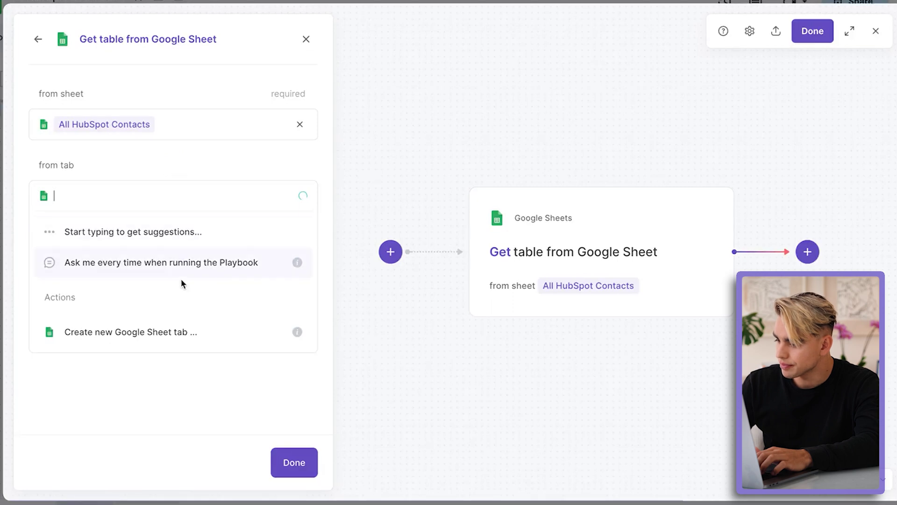
left_click(201, 330)
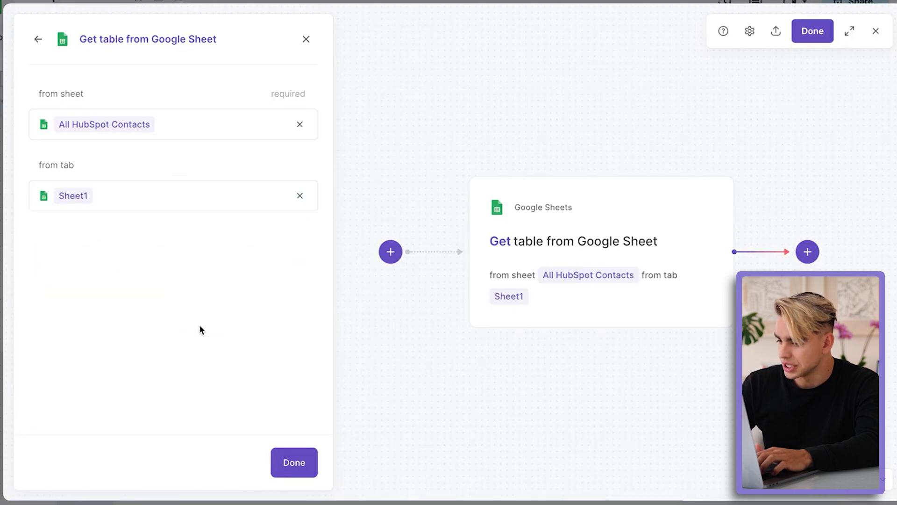
left_click(301, 452)
left_click(690, 255)
left_click(691, 287)
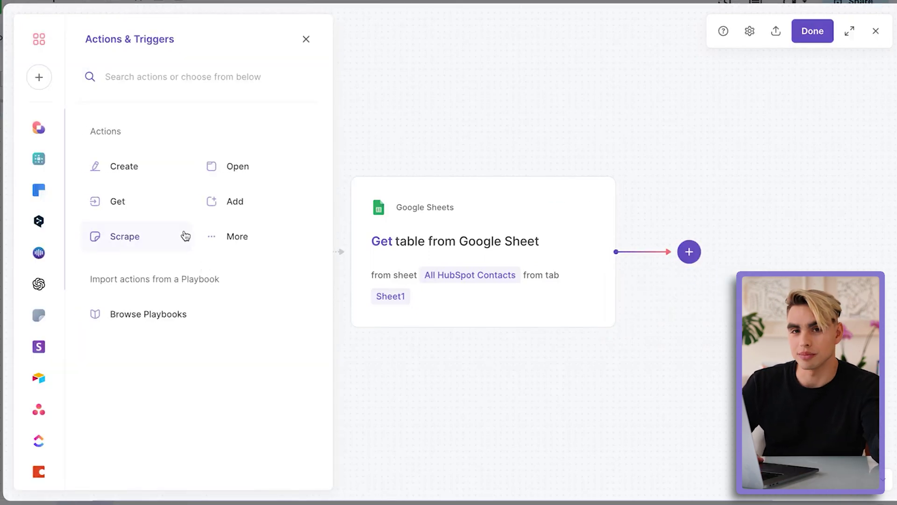
Step: Add Clearbit's find social media links step using the Google Sheet Table's Email column
left_click(49, 191)
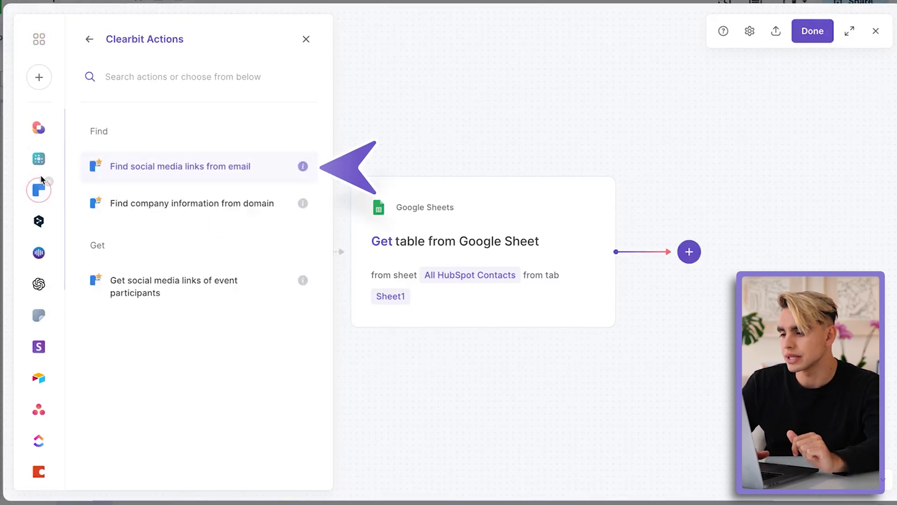
left_click(238, 179)
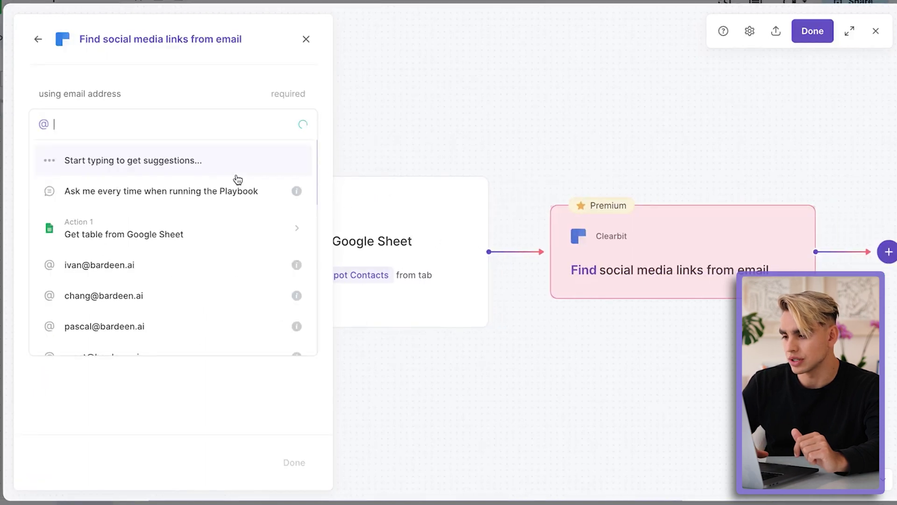
left_click(224, 217)
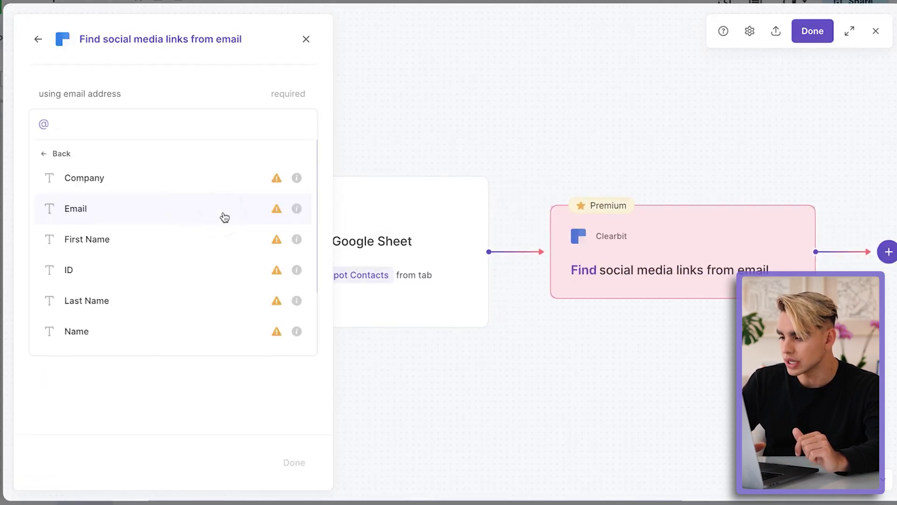
left_click(77, 209)
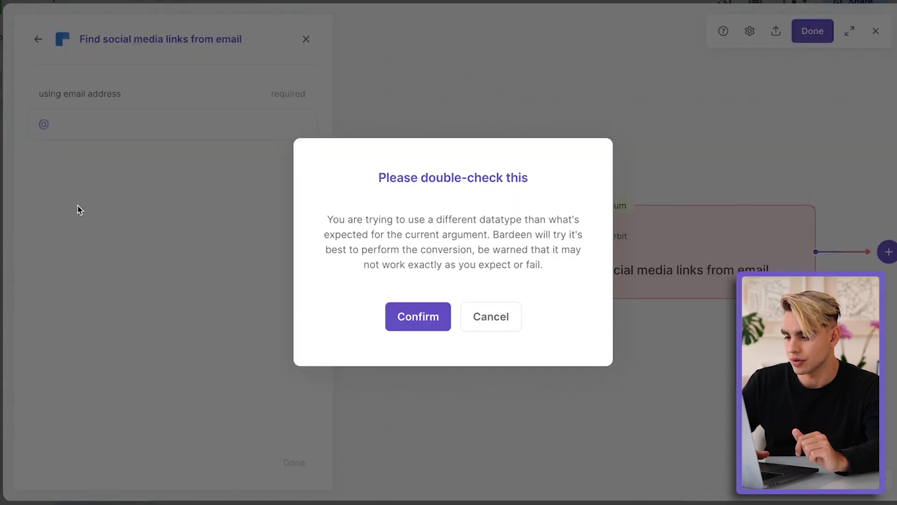
left_click(422, 311)
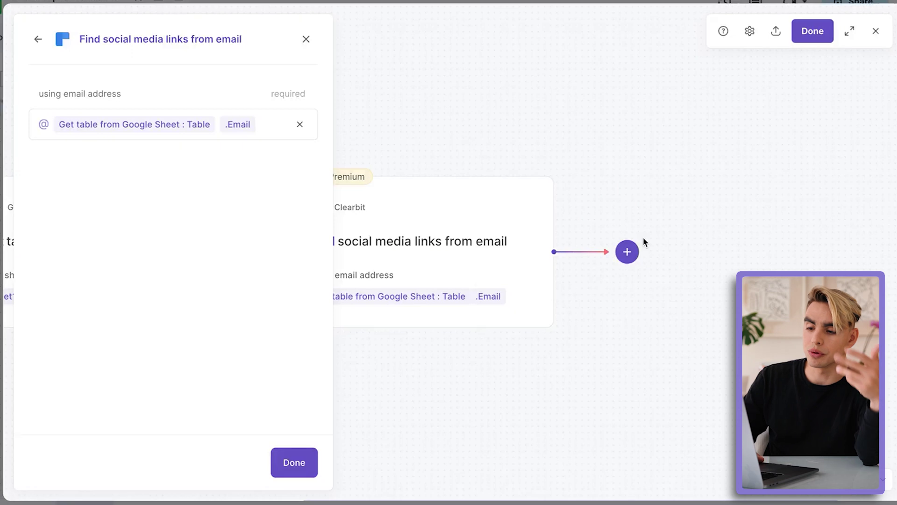
left_click(634, 250)
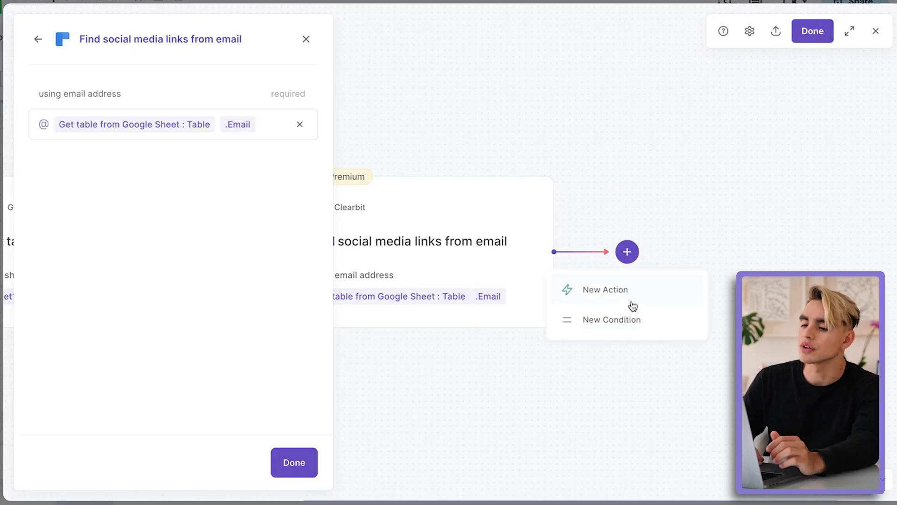
left_click(632, 295)
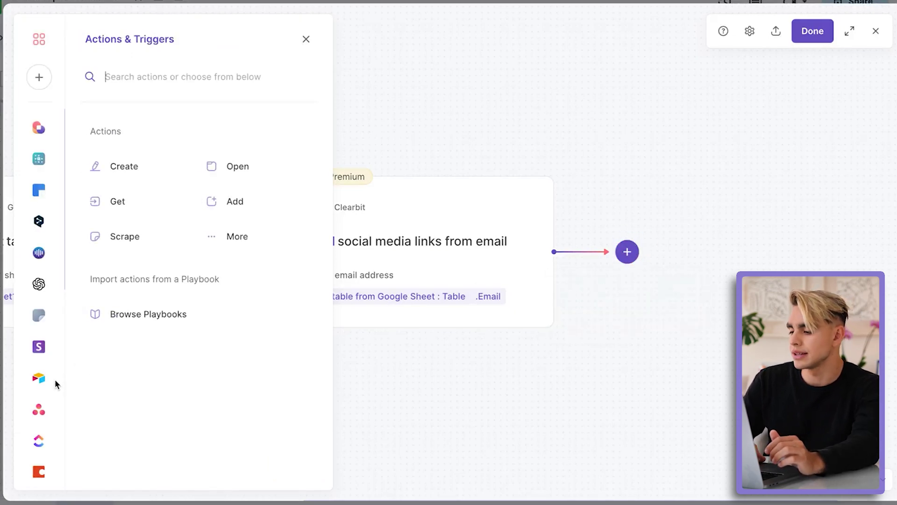
Step: Add an 'Update Google Sheet rows' step on All HubSpot Contacts, matching rows by Email
scroll(55, 384, "down", 5)
left_click(37, 279)
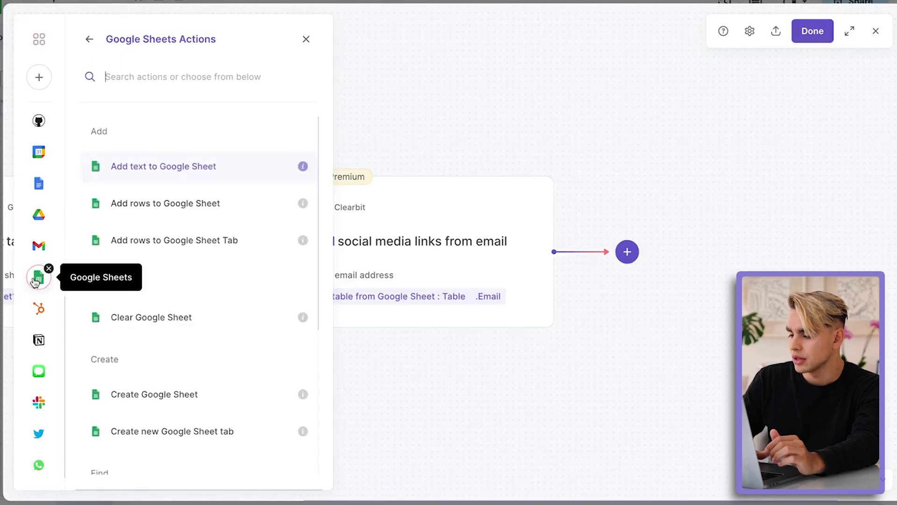
scroll(213, 273, "down", 5)
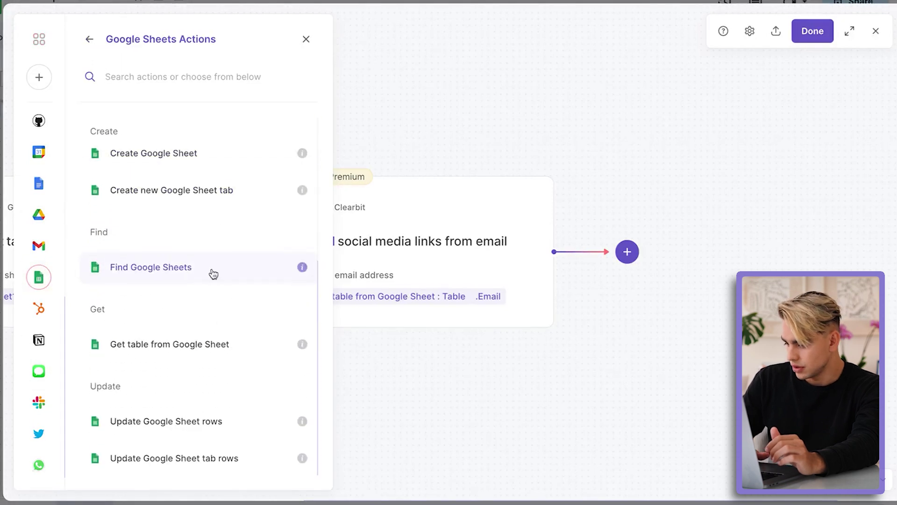
left_click(248, 425)
type("All Hub")
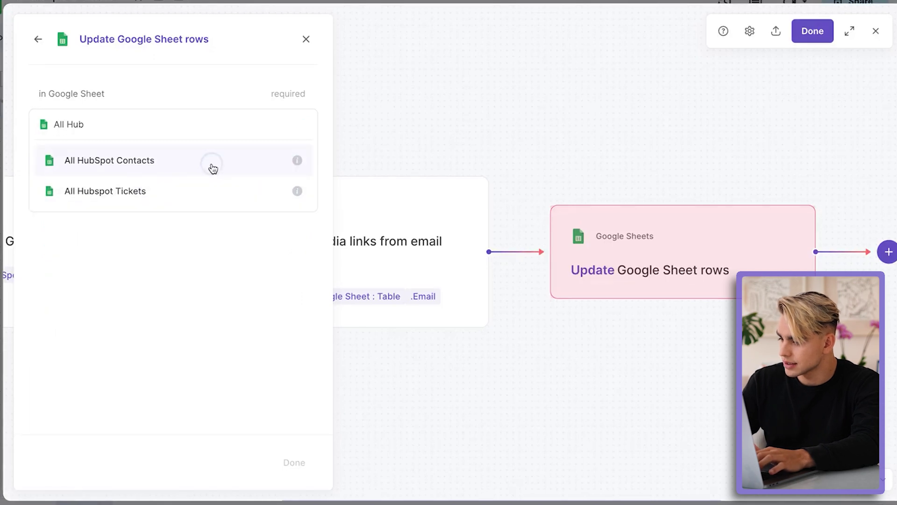
left_click(212, 167)
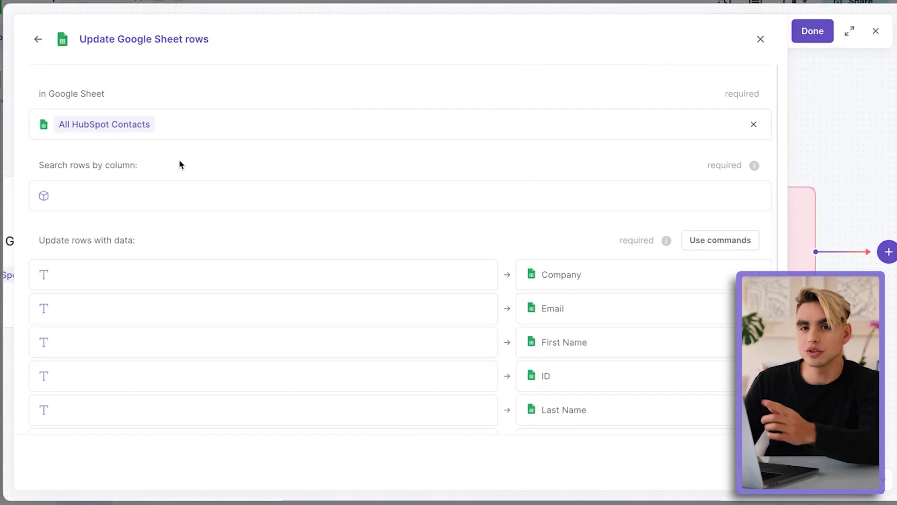
left_click(140, 194)
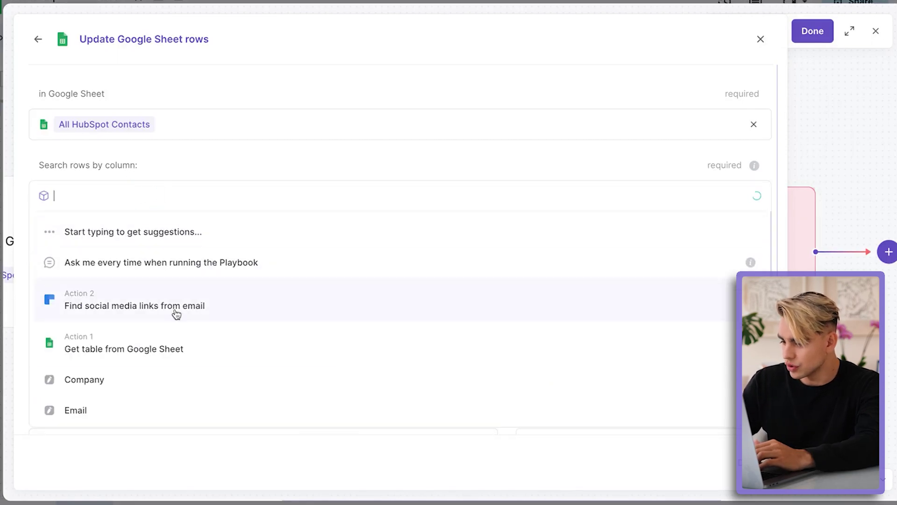
scroll(181, 331, "down", 2)
left_click(173, 312)
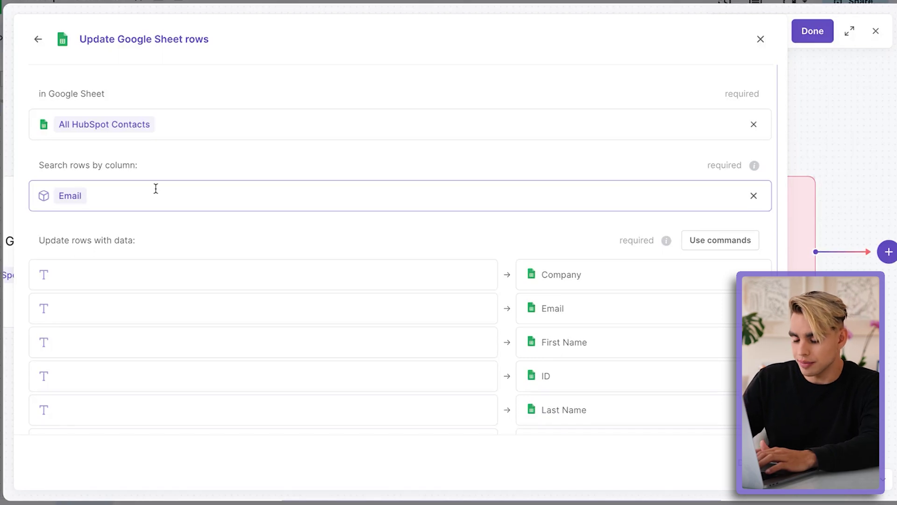
Step: Fill the Company column with Clearbit's Companies .Name
scroll(237, 219, "down", 3)
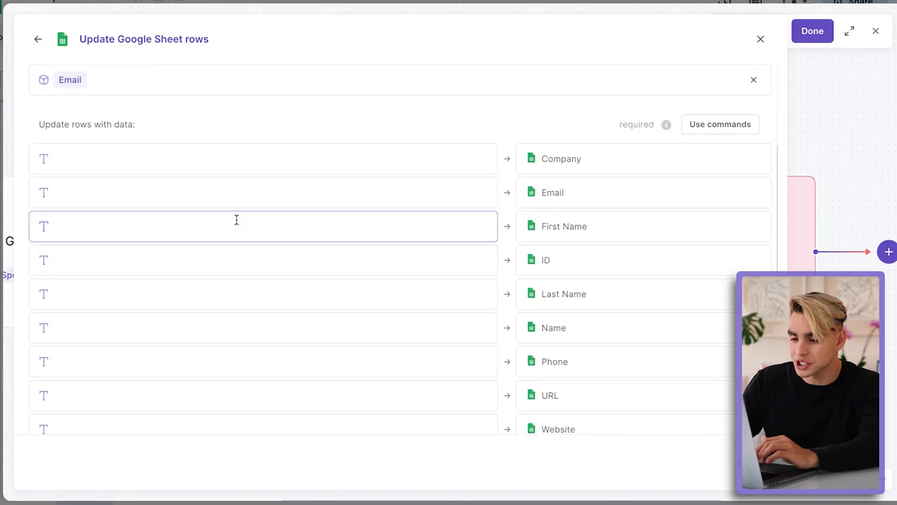
scroll(236, 219, "down", 1)
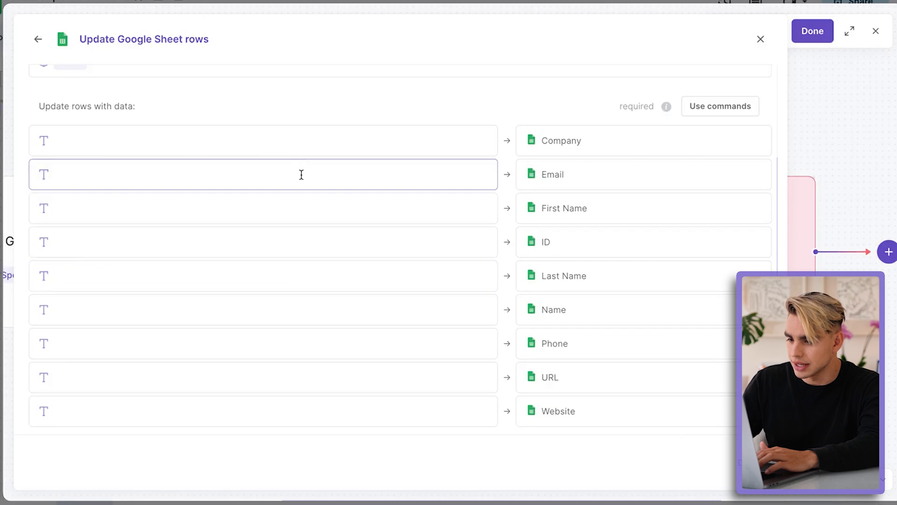
left_click(302, 147)
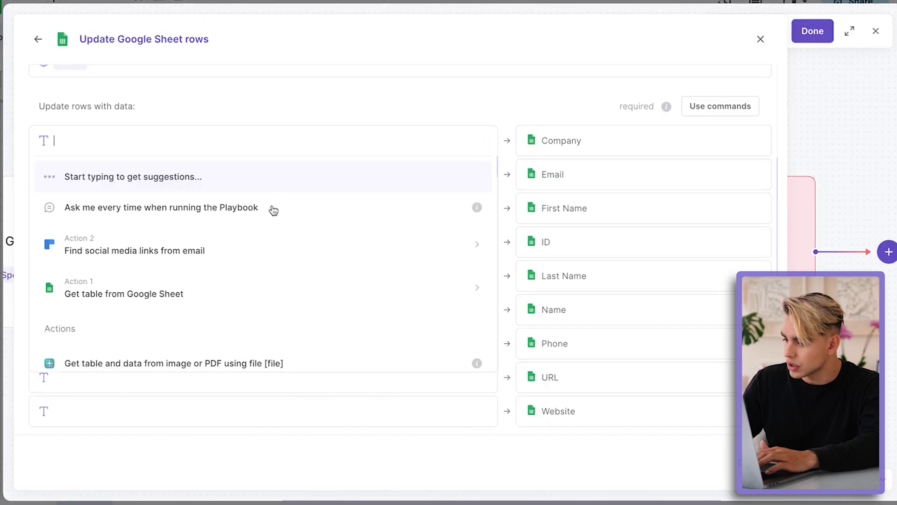
left_click(278, 247)
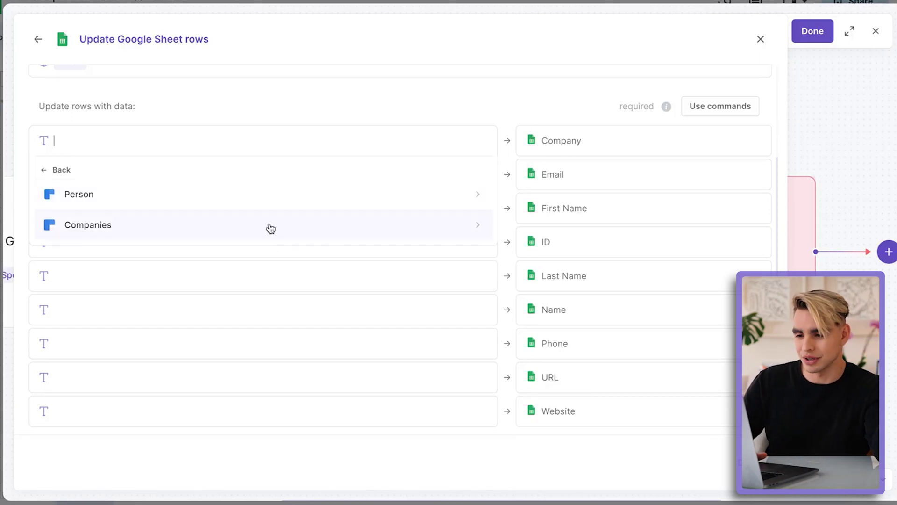
left_click(271, 229)
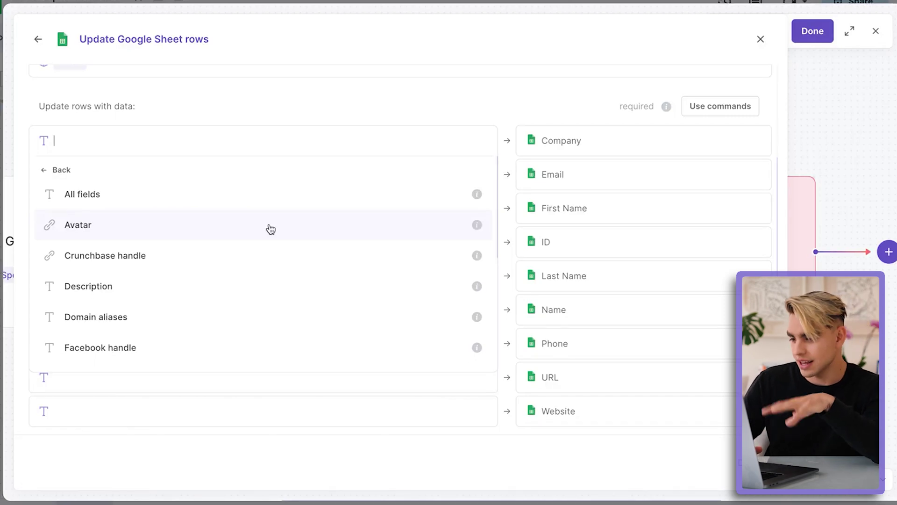
scroll(271, 229, "down", 5)
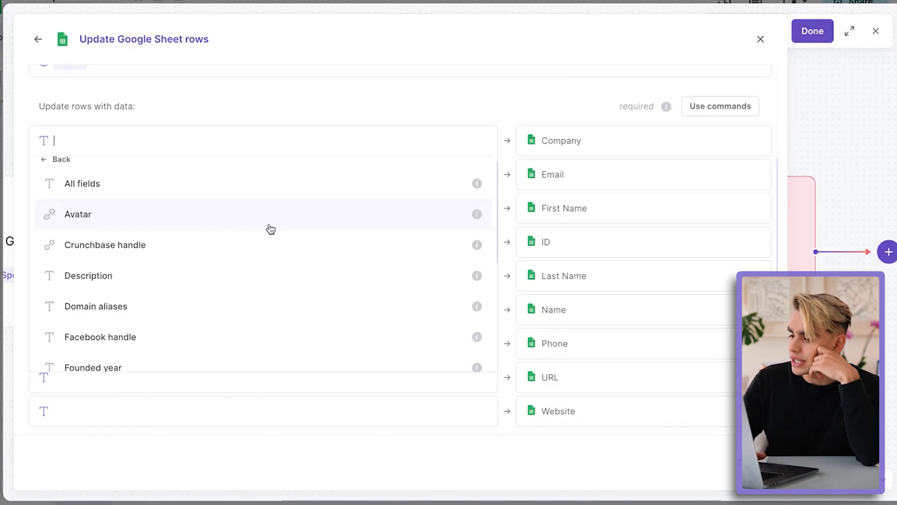
scroll(270, 229, "down", 3)
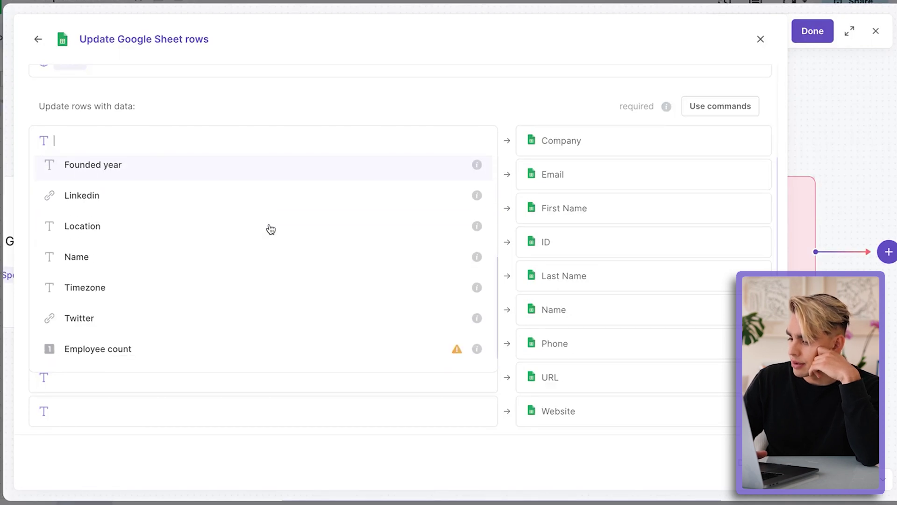
scroll(276, 248, "up", 2)
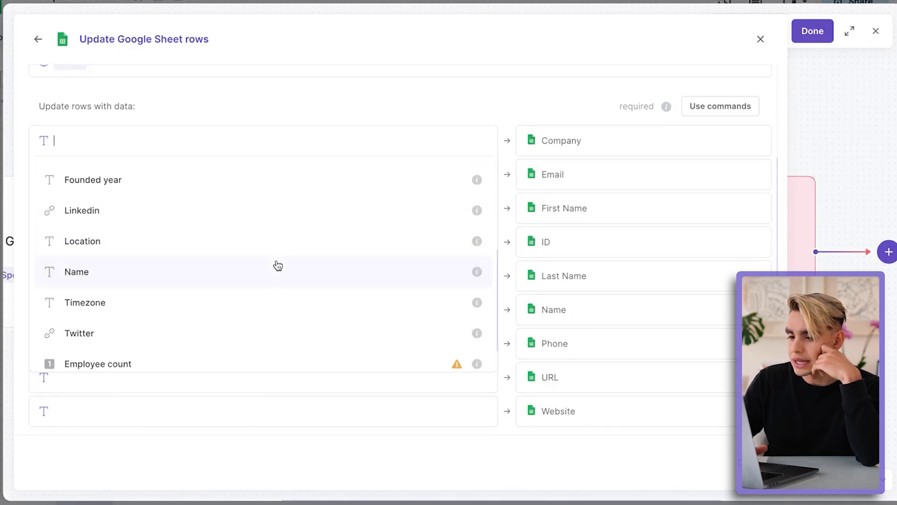
left_click(278, 265)
Step: Fill the First Name column with Clearbit's Person .Name
scroll(348, 215, "down", 1)
left_click(343, 159)
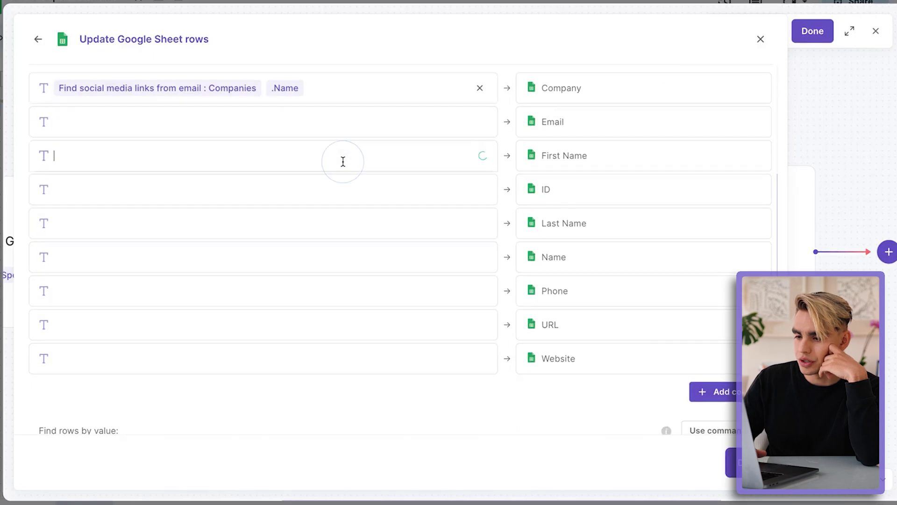
left_click(328, 252)
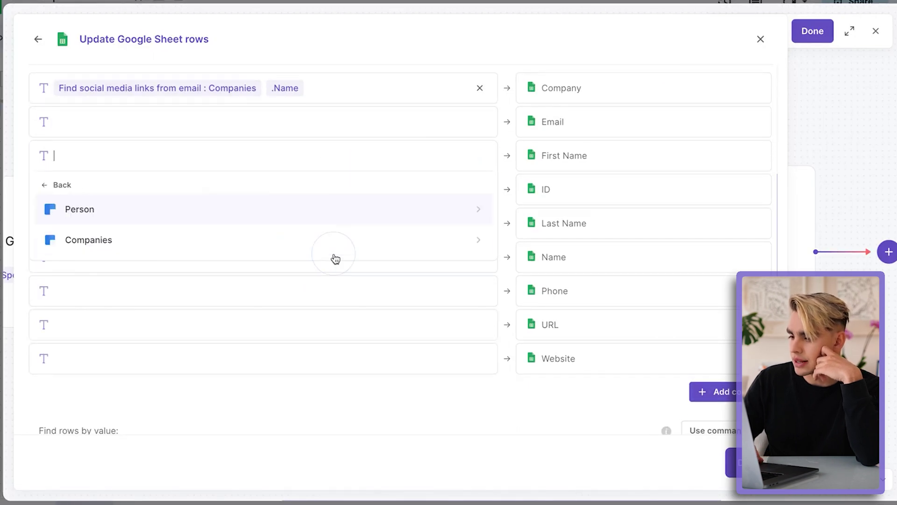
left_click(317, 224)
scroll(314, 226, "down", 4)
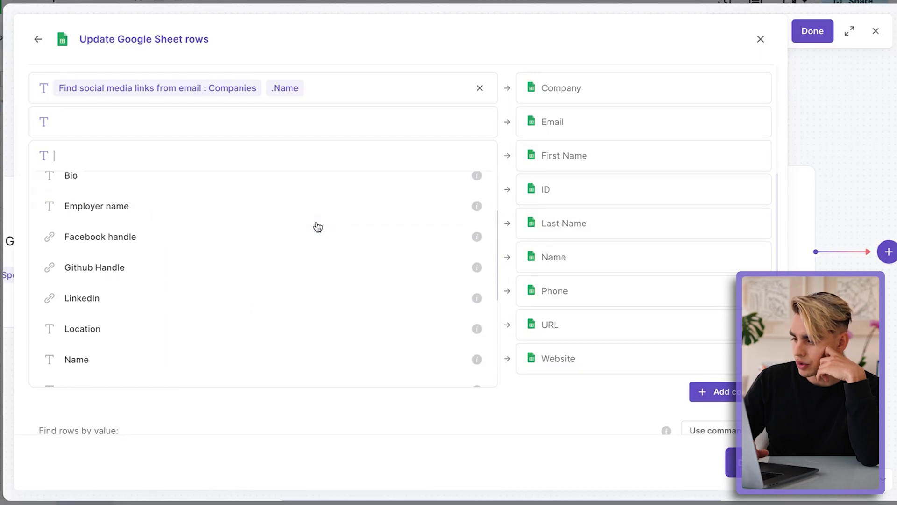
left_click(303, 259)
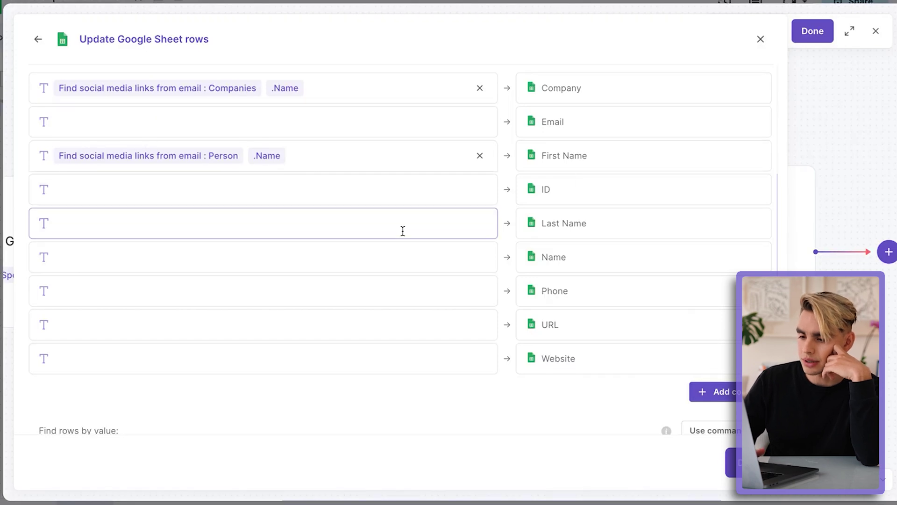
Step: Fill the URL column with Clearbit's Person .LinkedIn
scroll(402, 232, "down", 1)
left_click(402, 275)
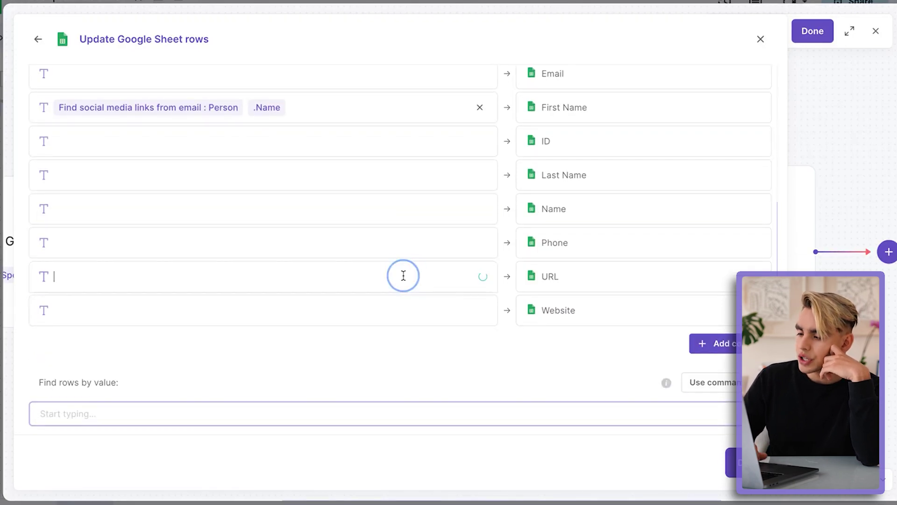
left_click(321, 377)
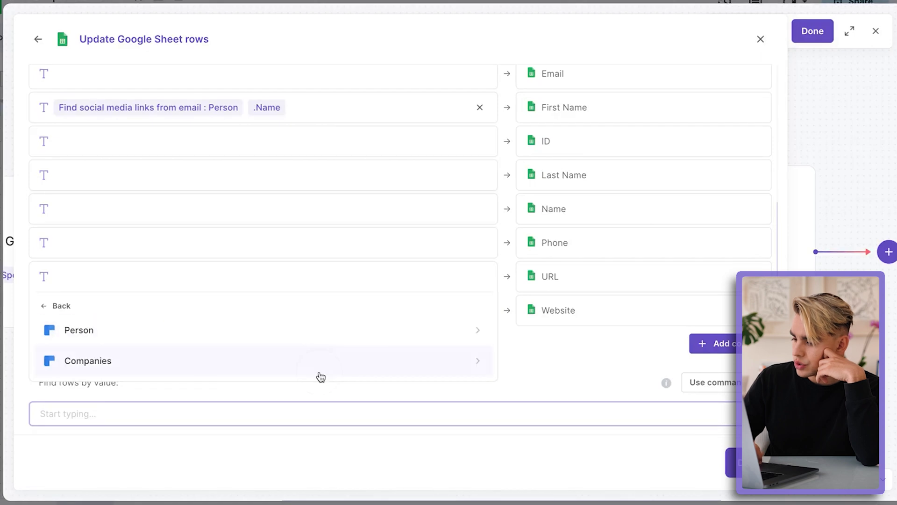
left_click(296, 342)
scroll(295, 366, "down", 5)
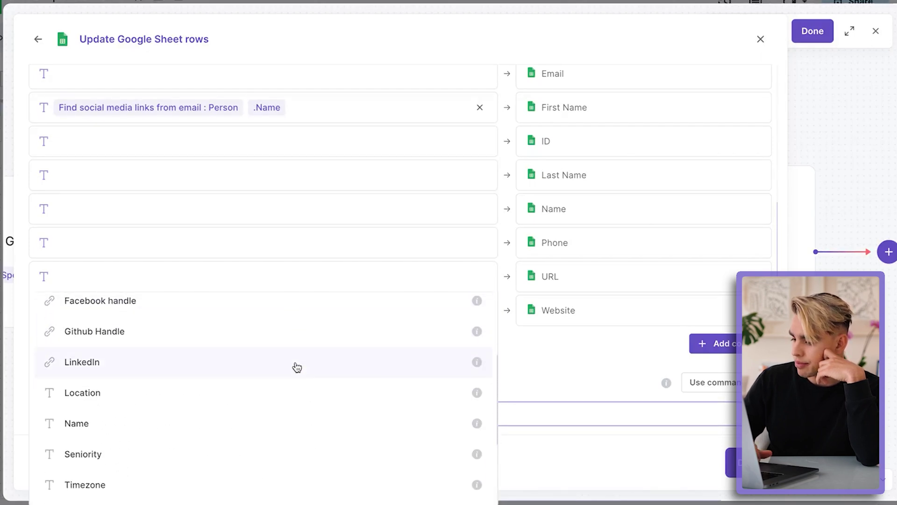
scroll(298, 367, "up", 1)
left_click(251, 323)
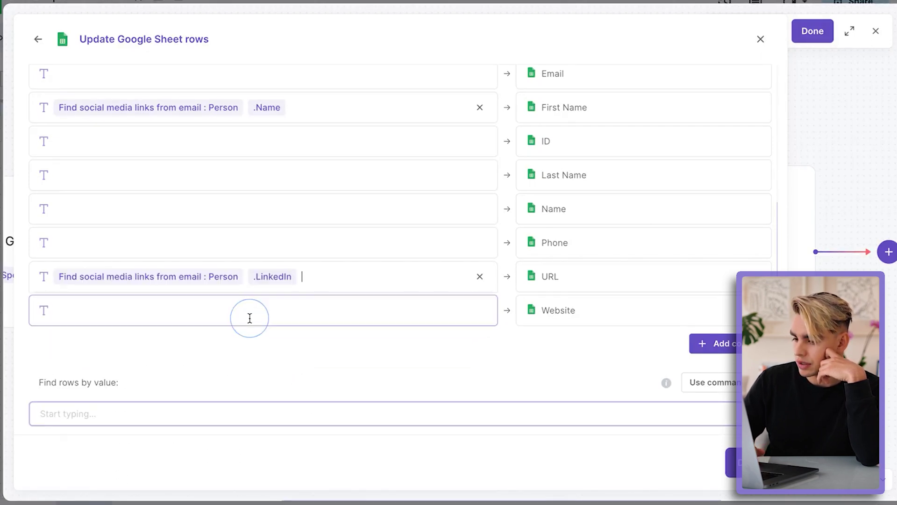
Step: Fill the Website column with Clearbit's Companies .Domain aliases
left_click(316, 311)
left_click(223, 177)
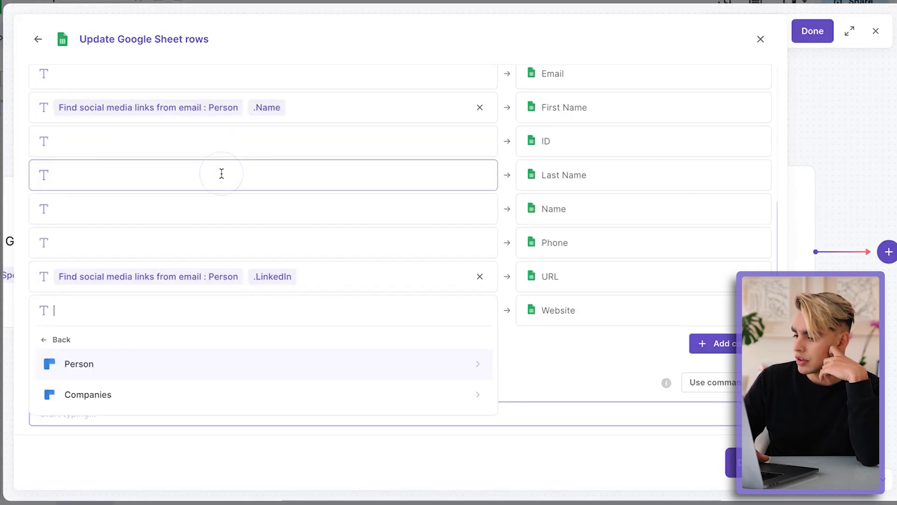
left_click(240, 386)
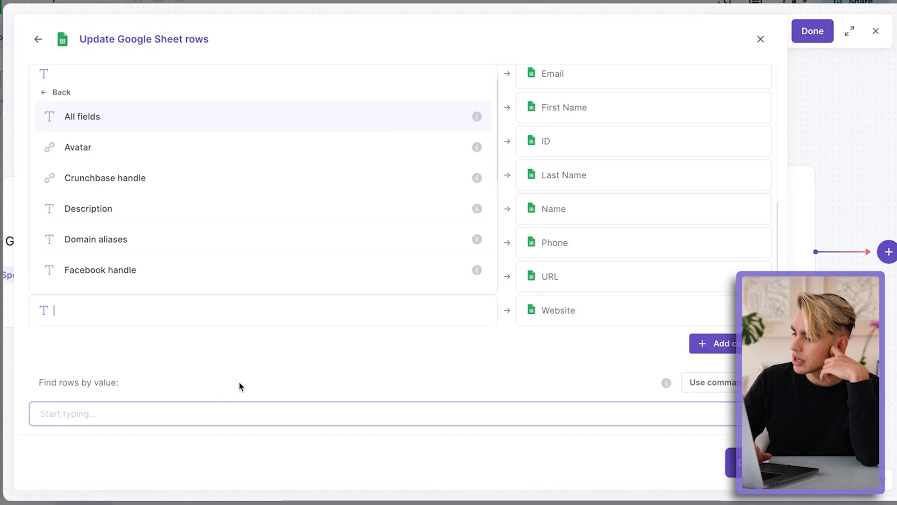
left_click(232, 239)
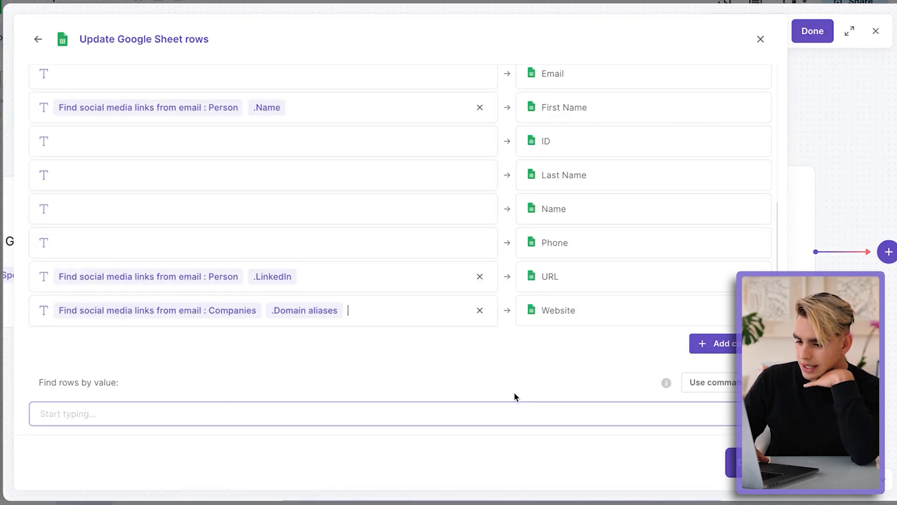
scroll(196, 337, "down", 2)
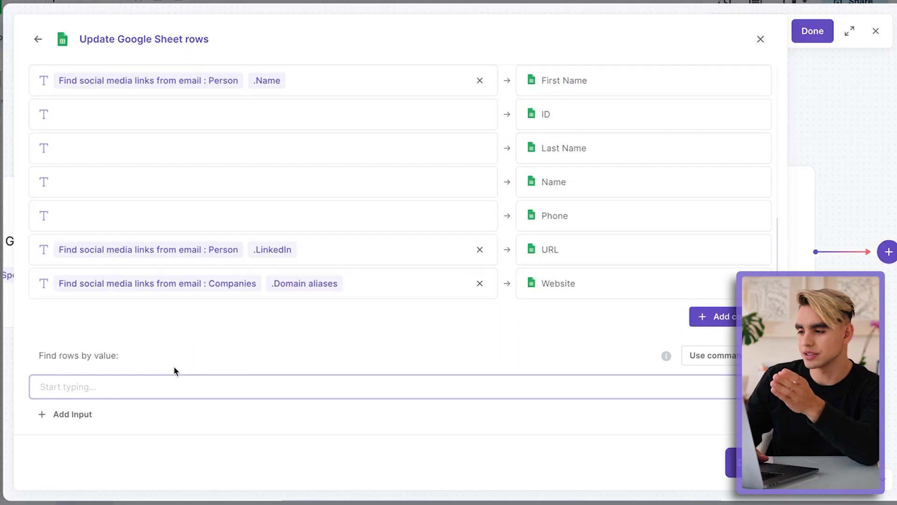
scroll(175, 365, "up", 5)
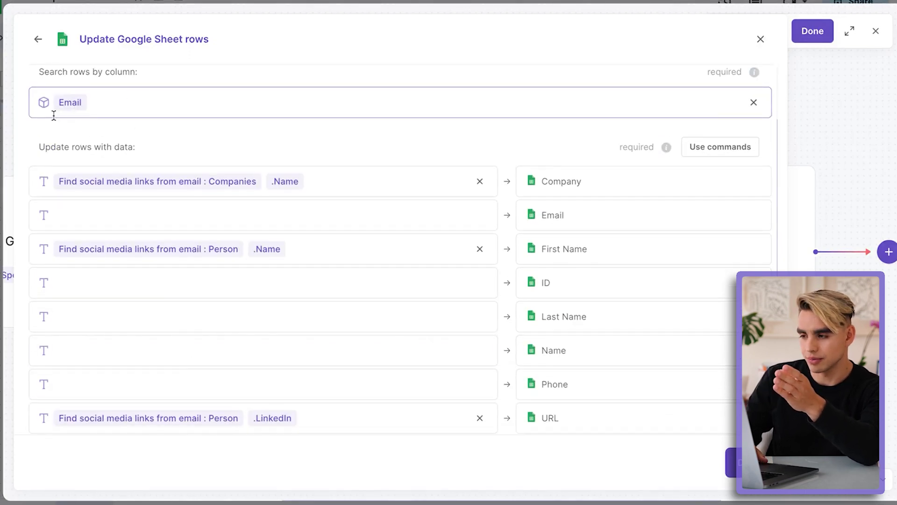
scroll(145, 140, "down", 5)
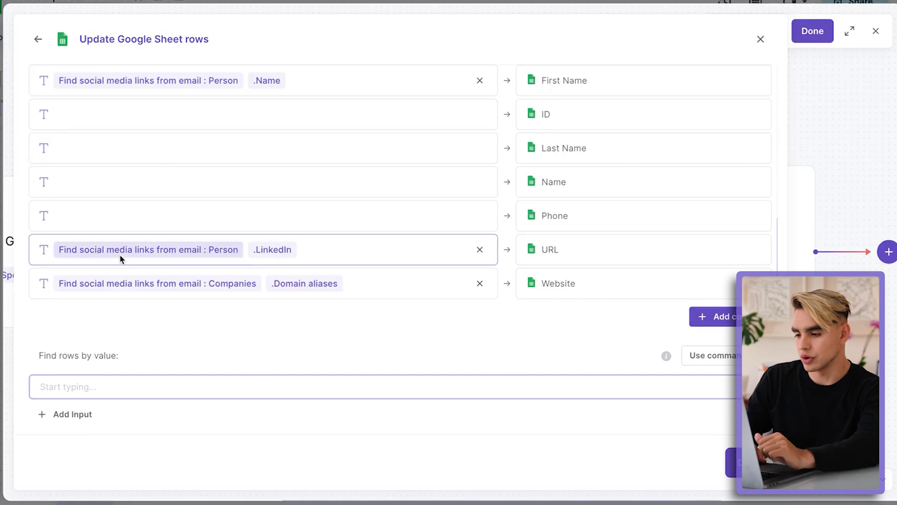
Step: Set the find-rows value to the Email field from the Google Sheet table
left_click(136, 379)
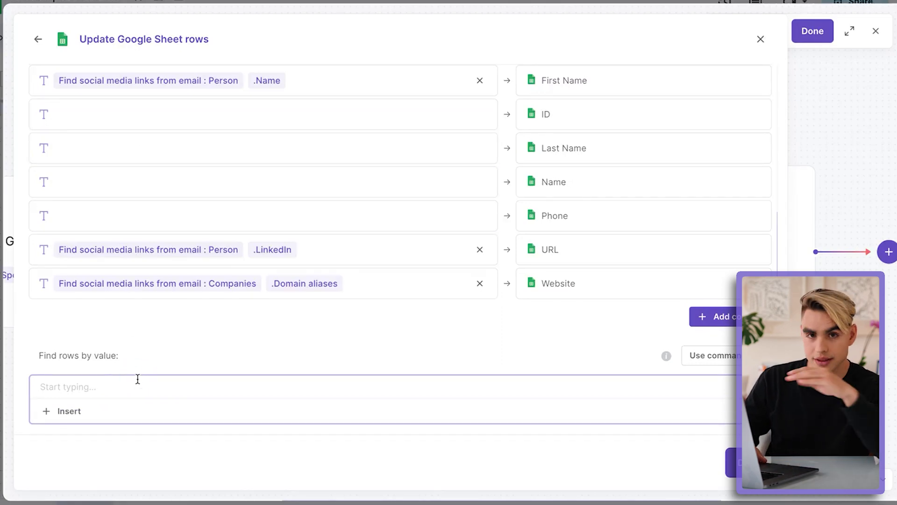
left_click(78, 412)
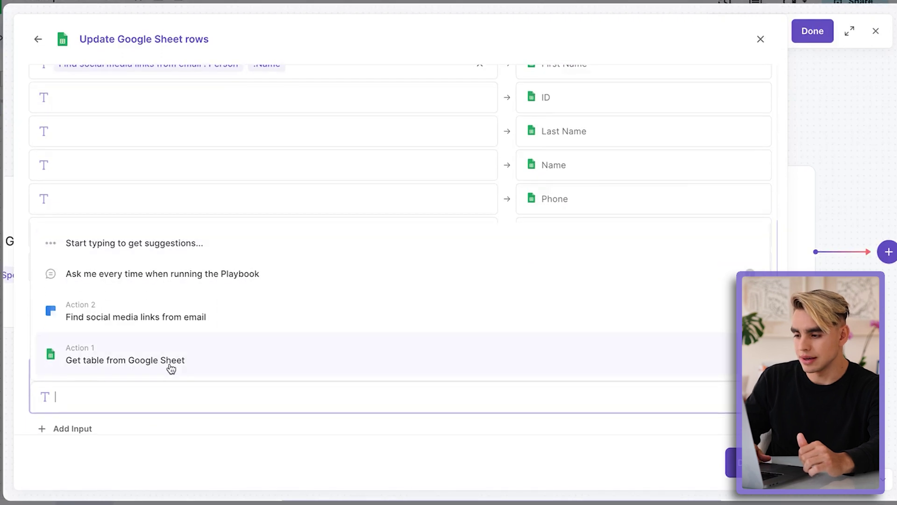
left_click(179, 369)
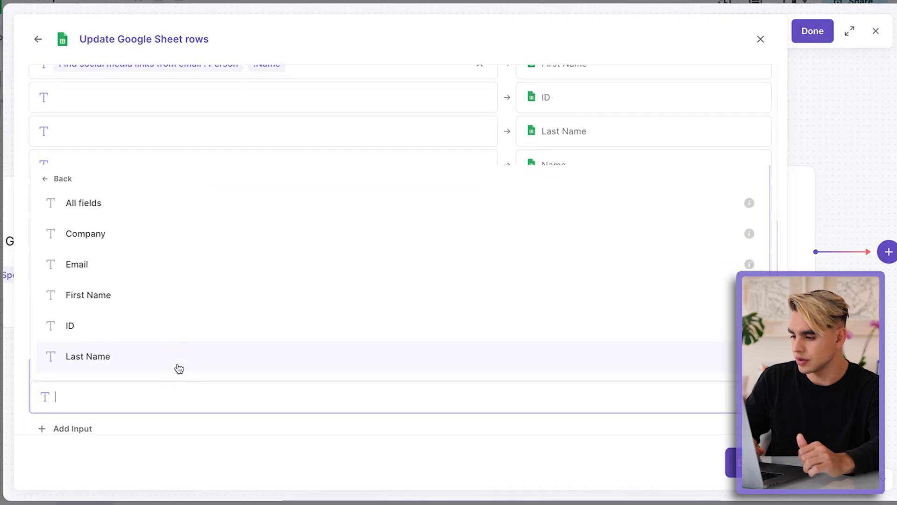
left_click(169, 264)
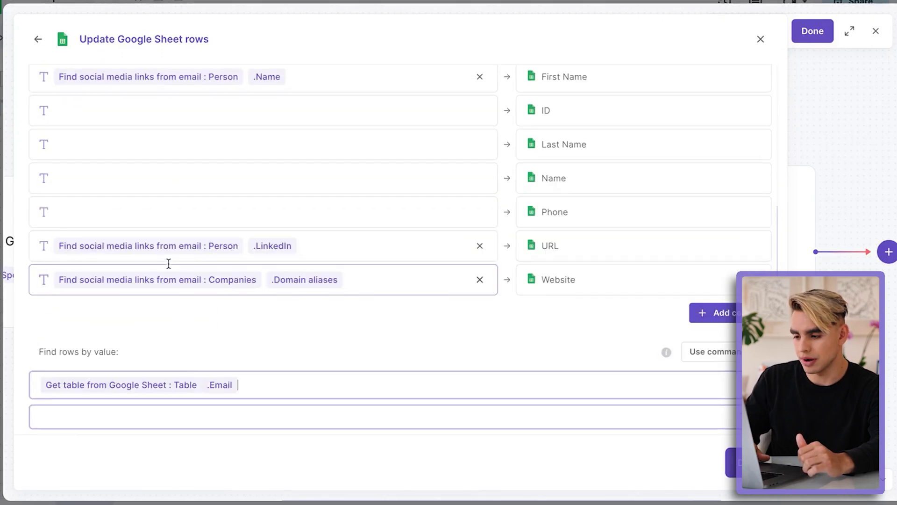
Step: Review the Email find-rows value and finish configuring the Update Google Sheet rows step
left_click(287, 326)
scroll(361, 351, "up", 5)
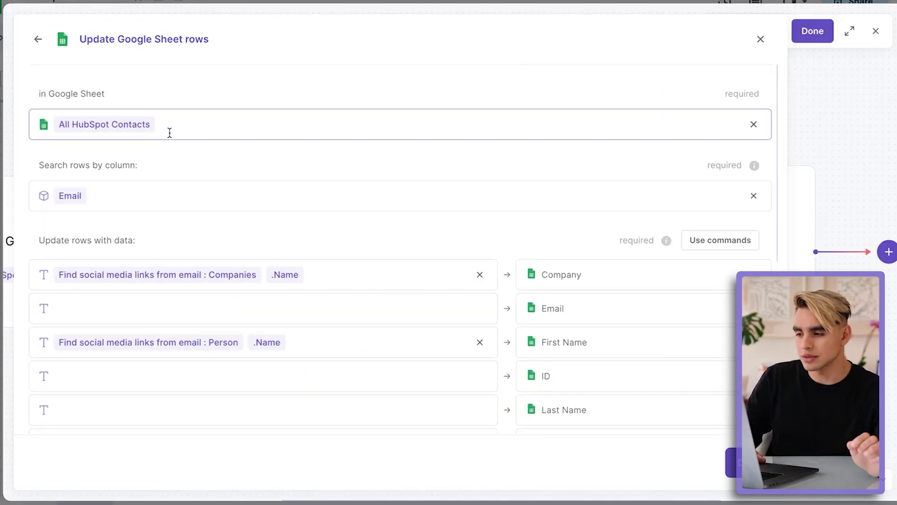
scroll(169, 140, "down", 1)
left_click(93, 143)
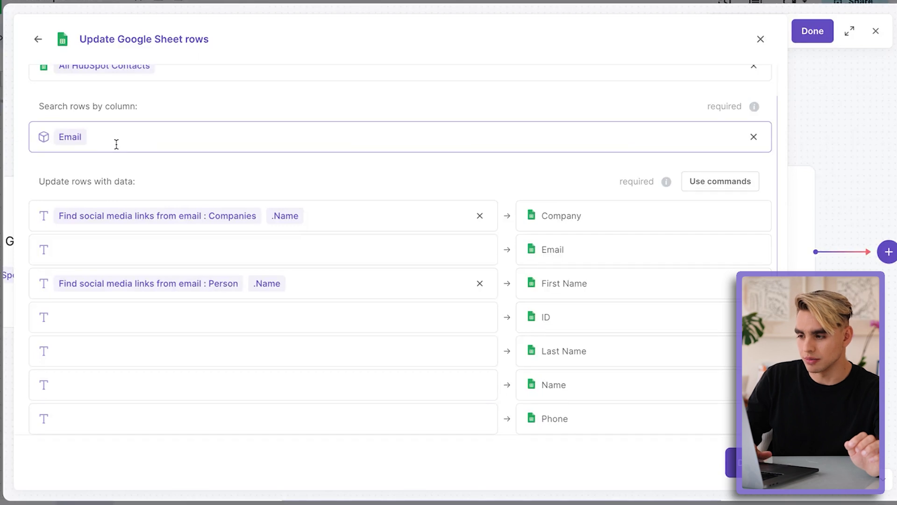
scroll(116, 144, "down", 5)
left_click(228, 329)
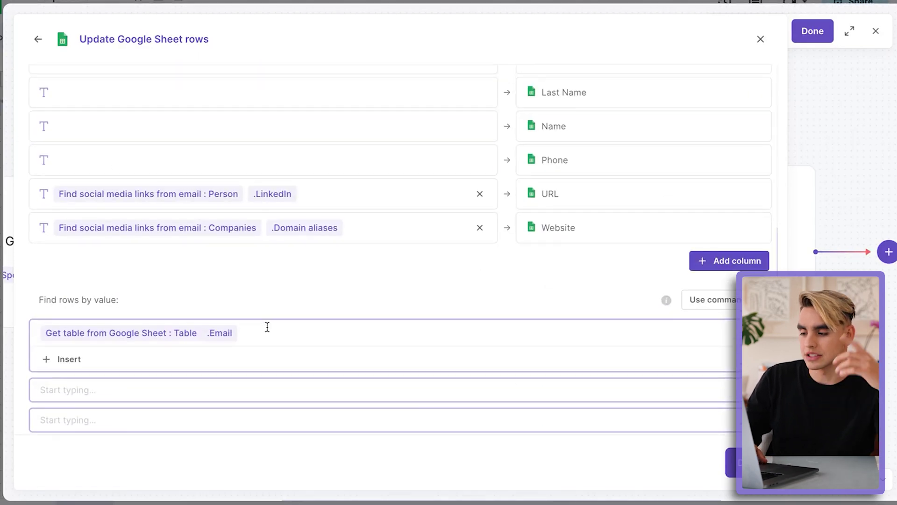
scroll(265, 332, "up", 3)
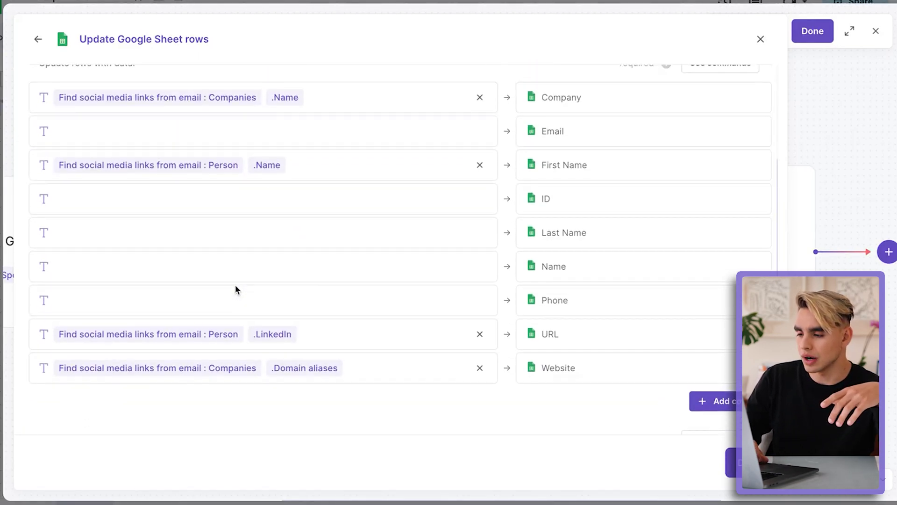
scroll(481, 355, "down", 2)
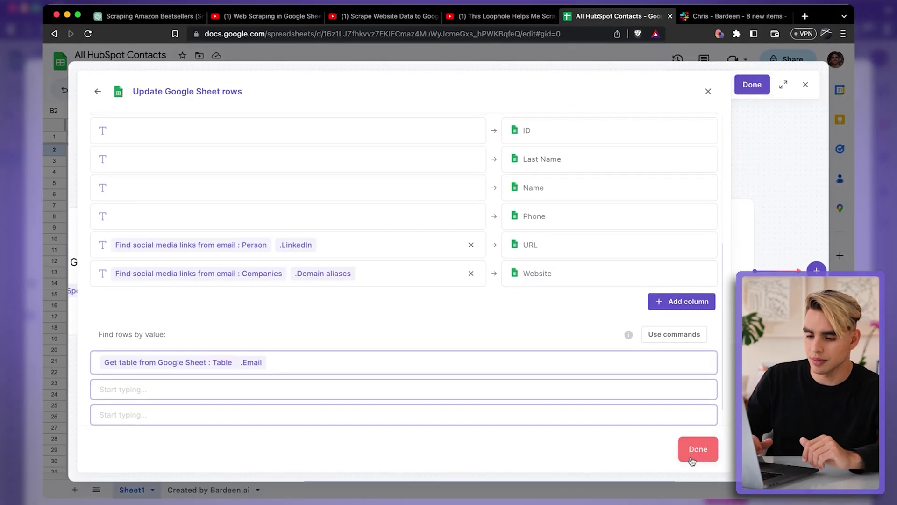
left_click(734, 462)
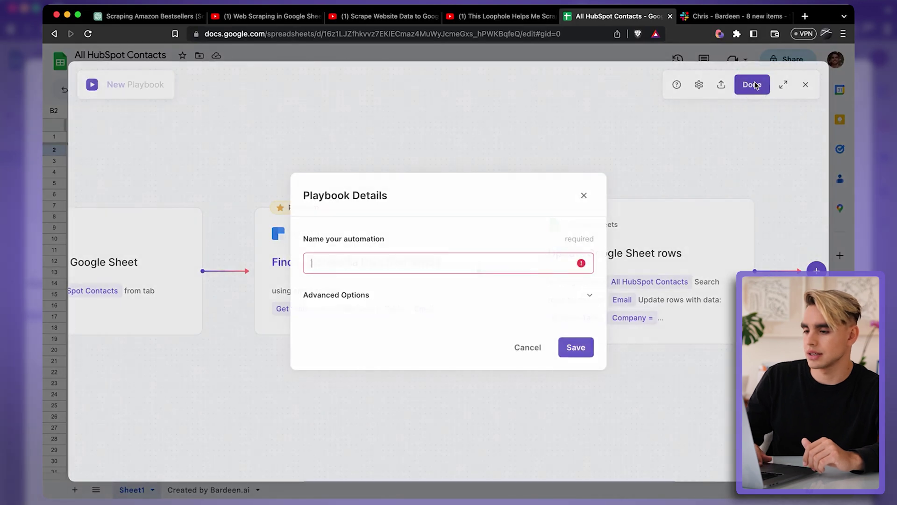
Step: Save the playbook as 'Enrich Google Sheets' and show My Playbooks in the sidebar
left_click(752, 85)
type("Enrich Google Sheets")
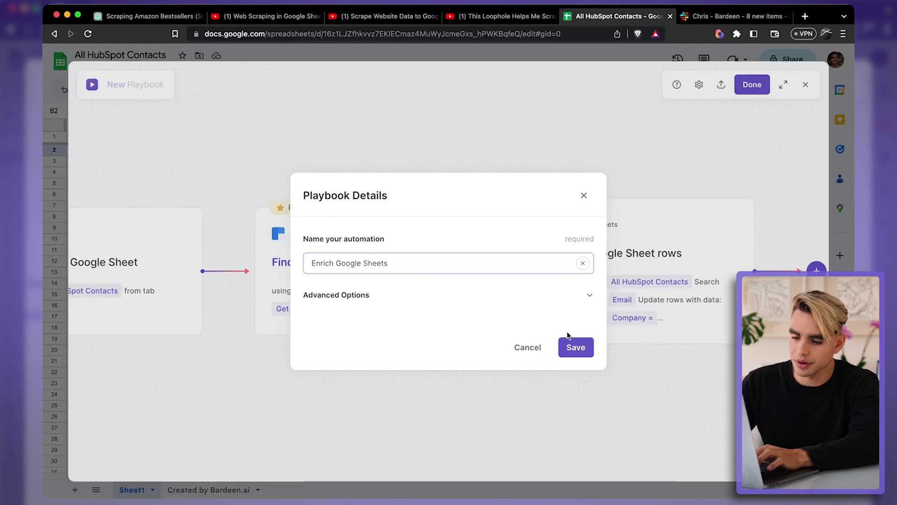
left_click(571, 346)
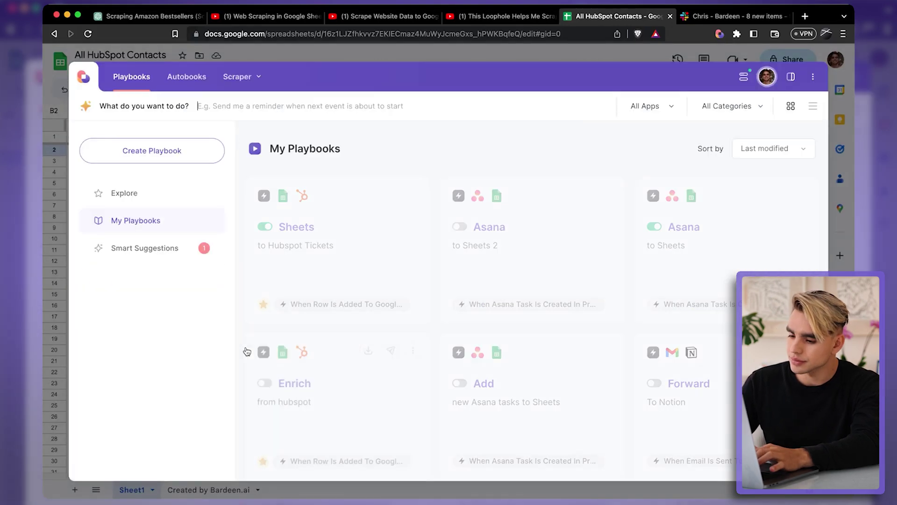
left_click(792, 77)
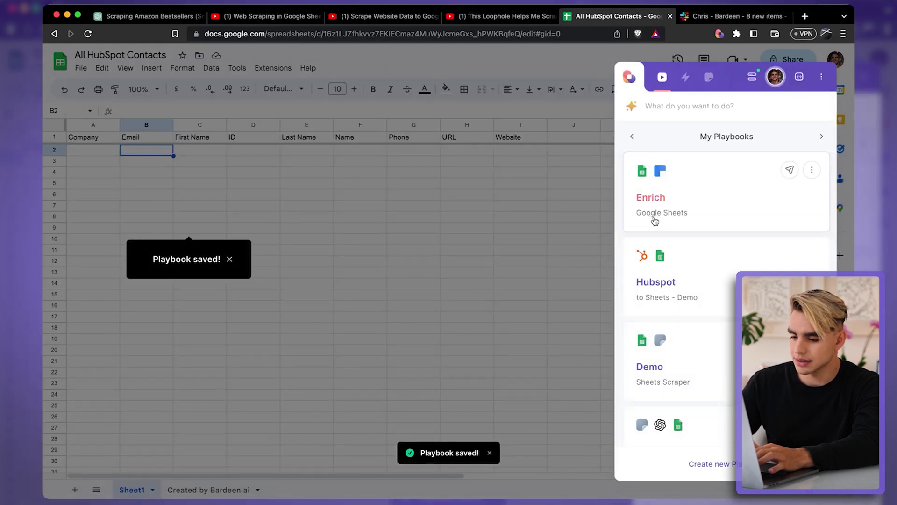
Step: Enter a contact's e-mail address in cell B2 of the contacts sheet
left_click(653, 216)
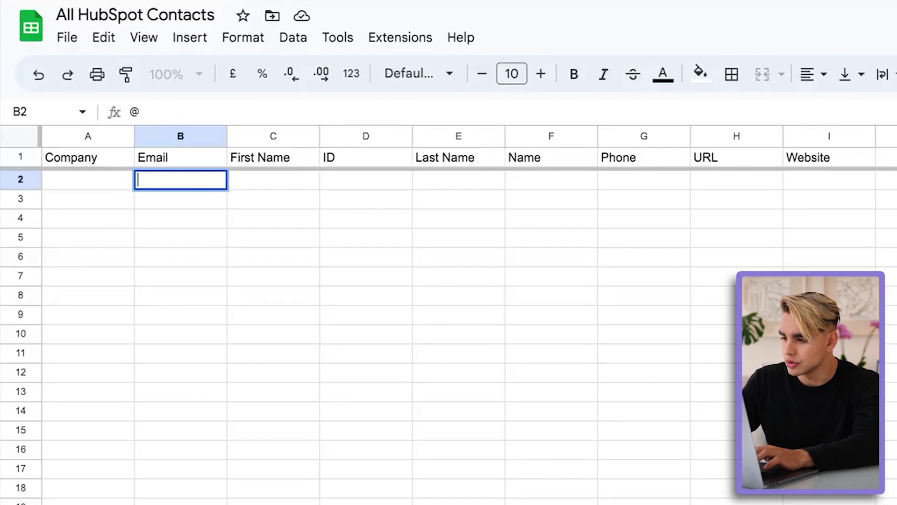
key("Return")
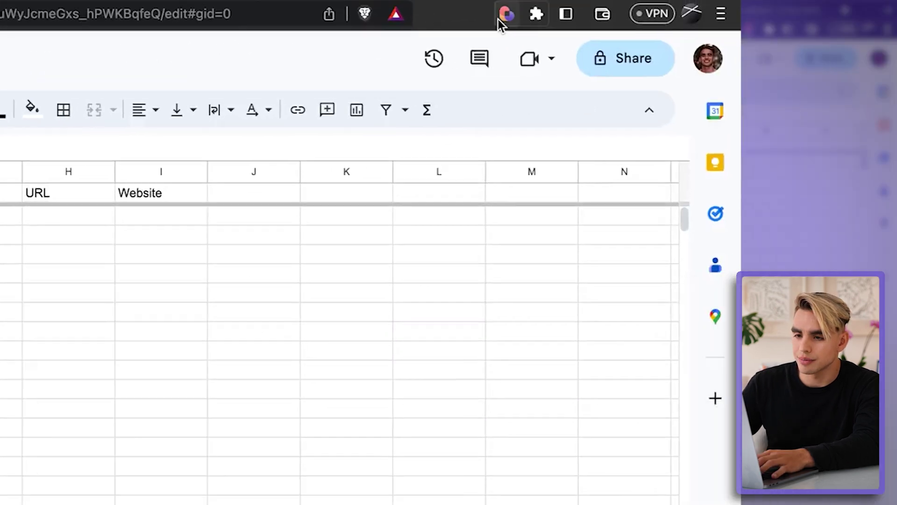
Step: Run the Enrich Google Sheets playbook, dismiss the results, and review enriched row 2
left_click(504, 15)
mouse_move(493, 301)
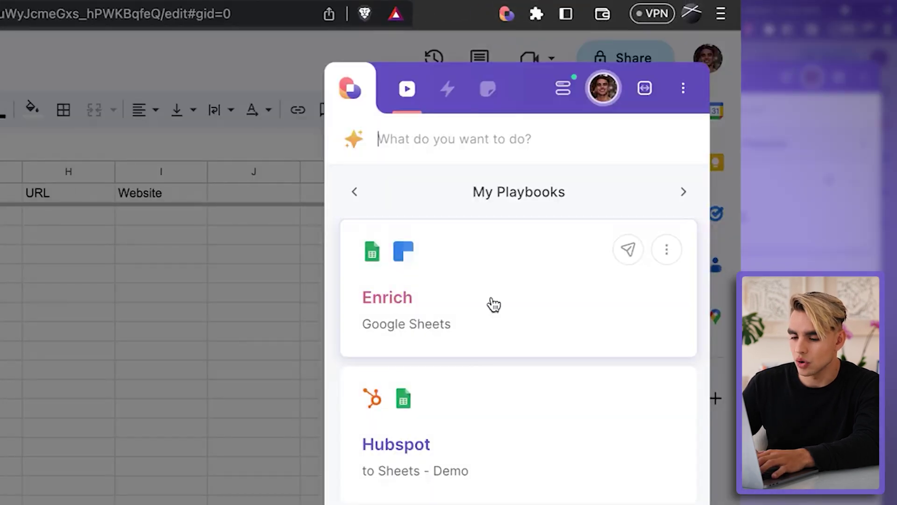
left_click(520, 303)
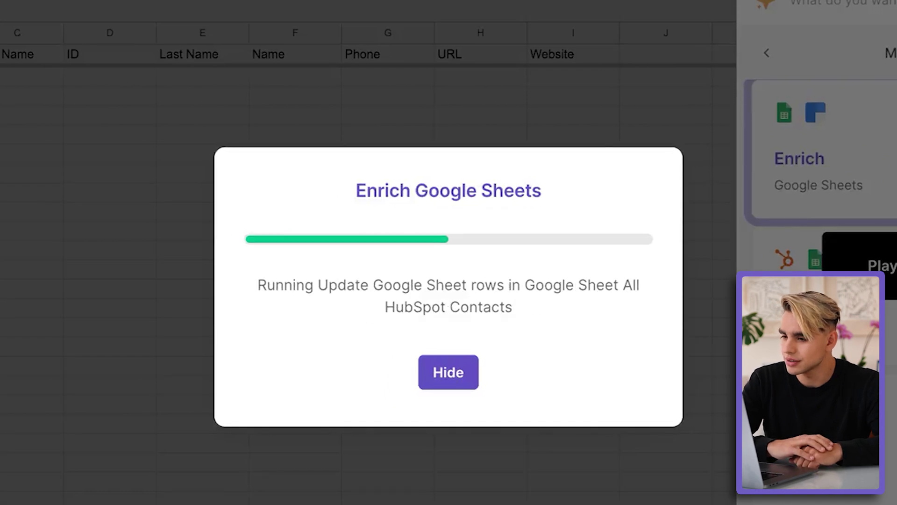
left_click(117, 280)
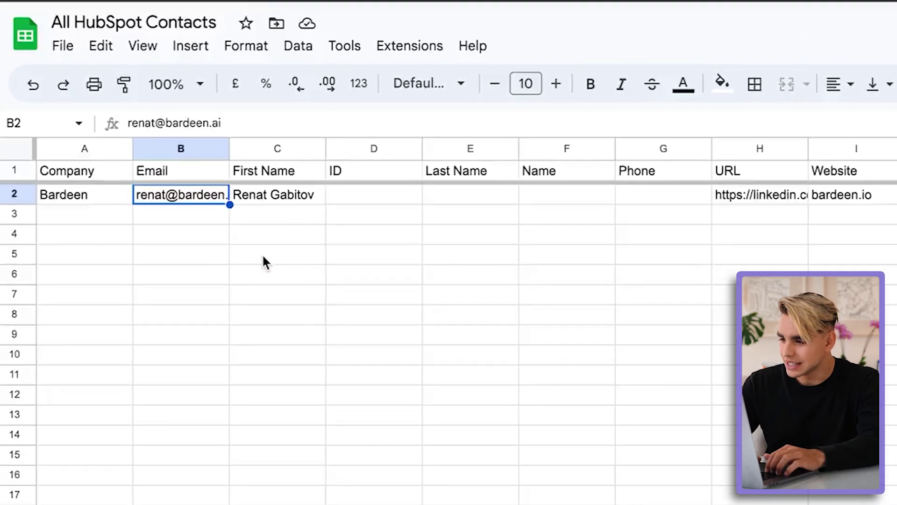
left_click(14, 193)
Step: Enter two more contact e-mail addresses in cells B3 and B4
left_click(169, 211)
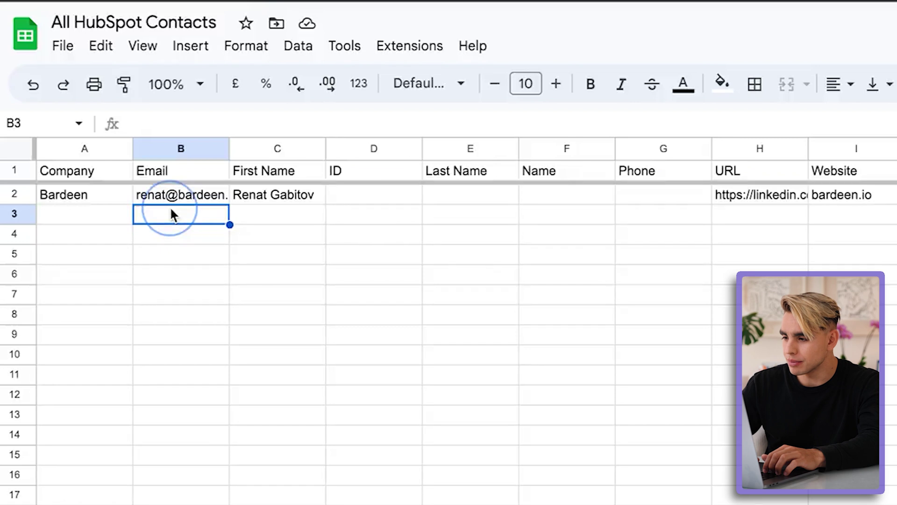
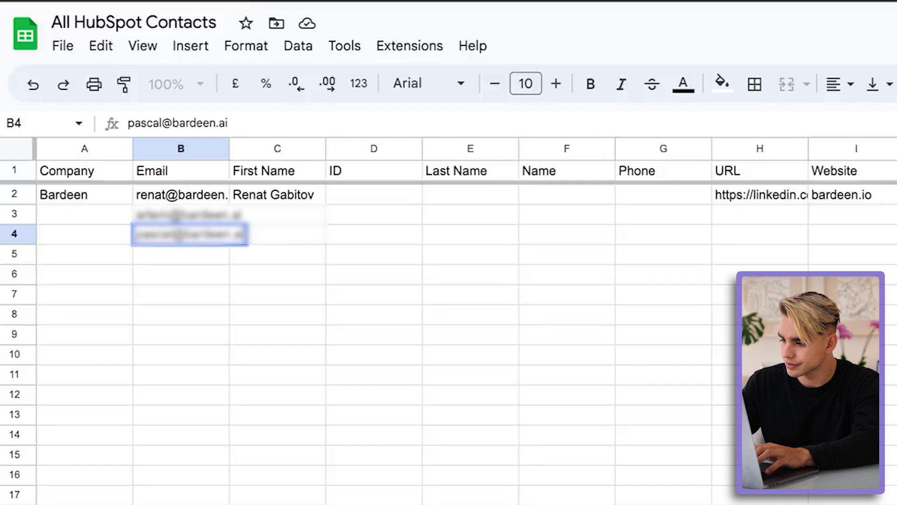
key("Return")
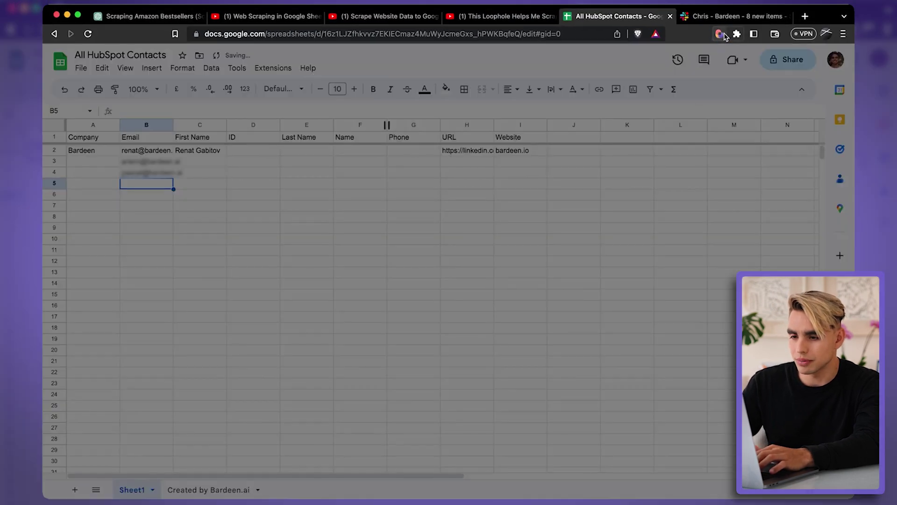
Step: Run the Enrich playbook again to fill rows 3–4, then close the results
left_click(719, 33)
left_click(730, 183)
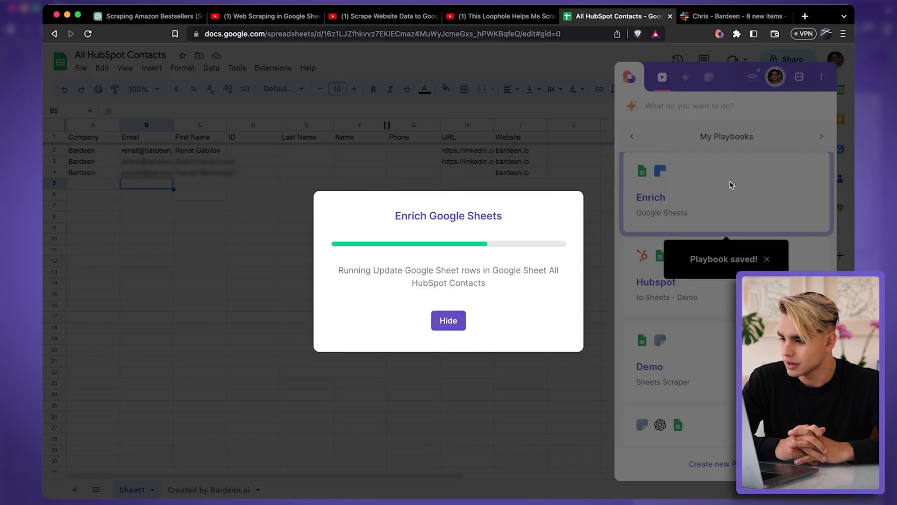
left_click(239, 286)
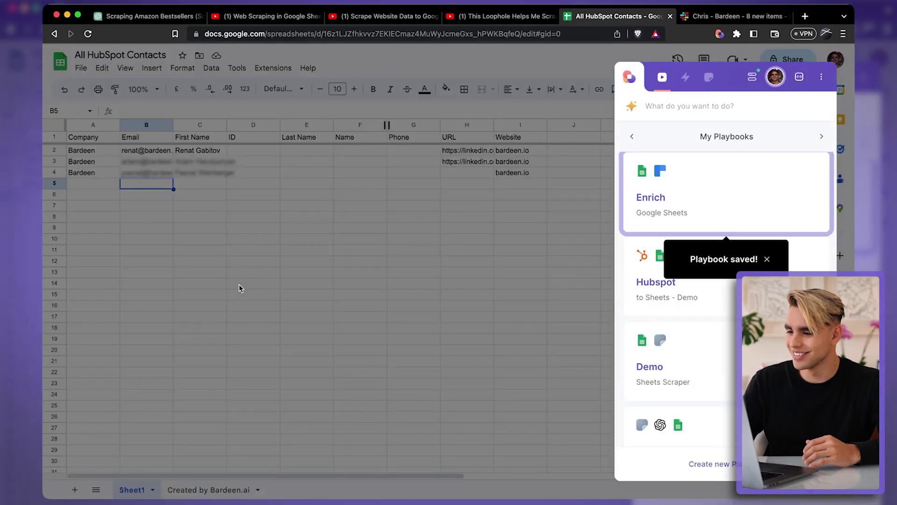
left_click(239, 284)
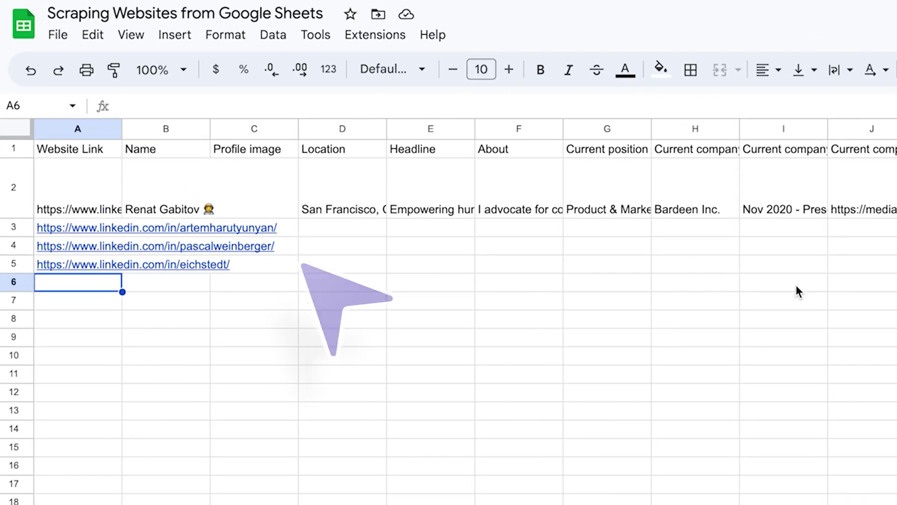
Step: Run the Enrich Sheets with LinkedIn Profiles playbook and hide its progress panel
left_click(742, 10)
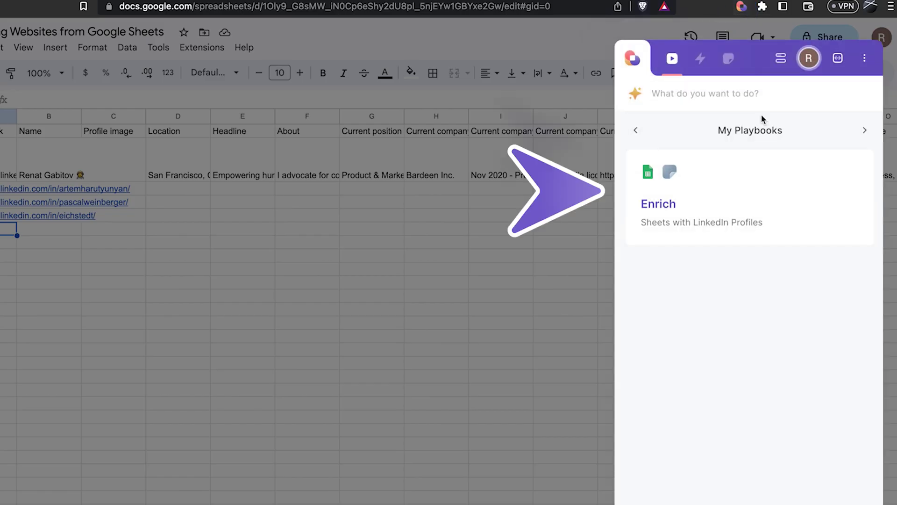
left_click(795, 188)
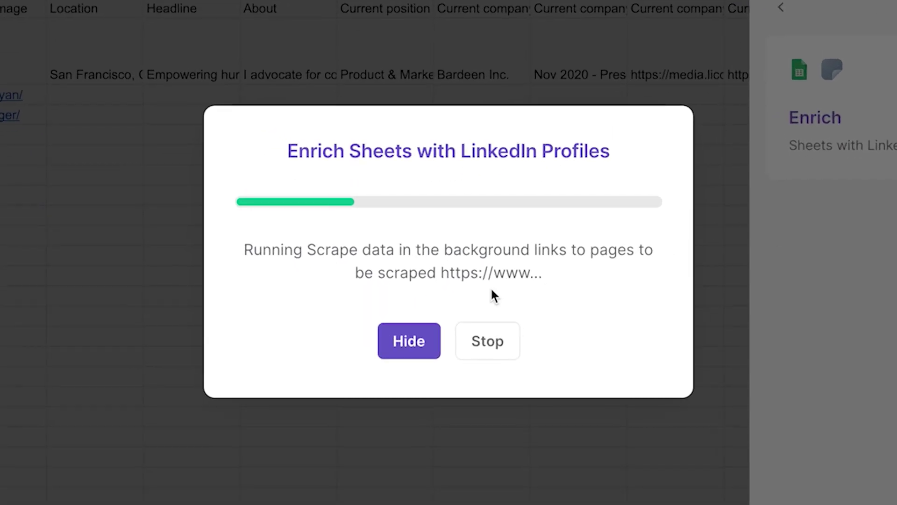
left_click(409, 341)
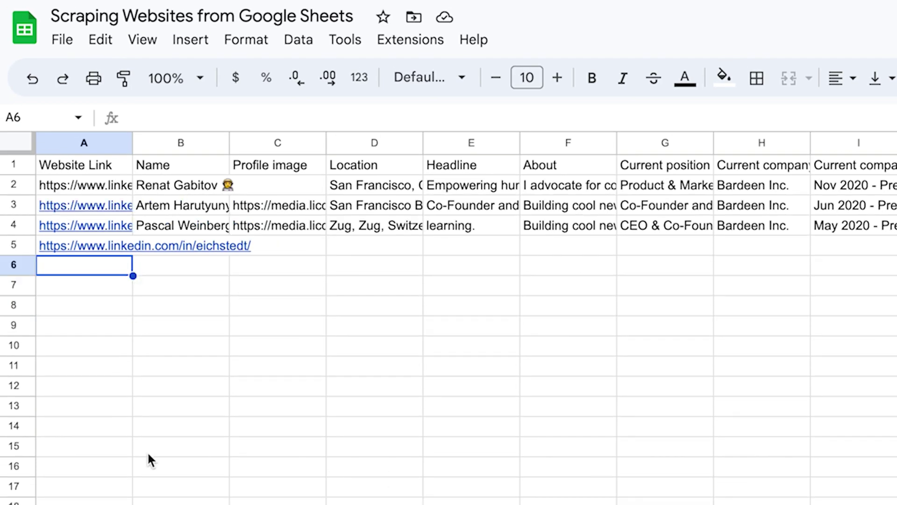